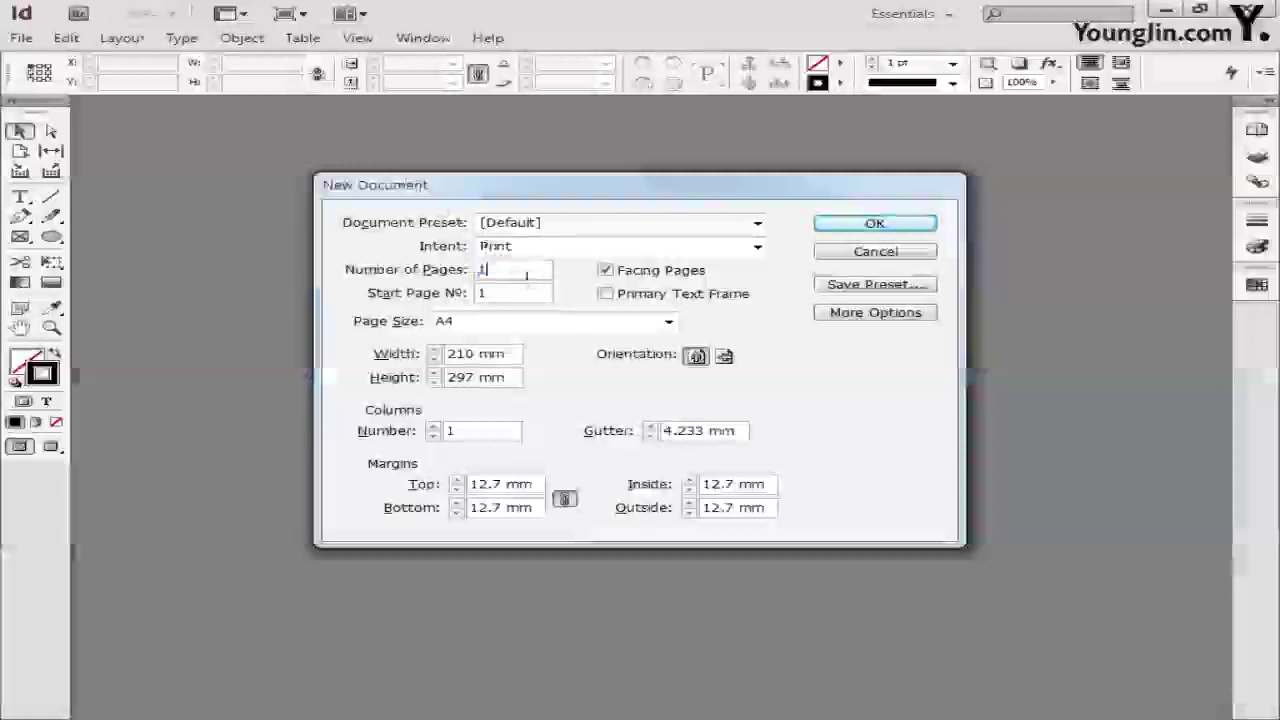
# Set up the new document as 1 A4 page with facing pages turned off.
pyautogui.click(489, 270)
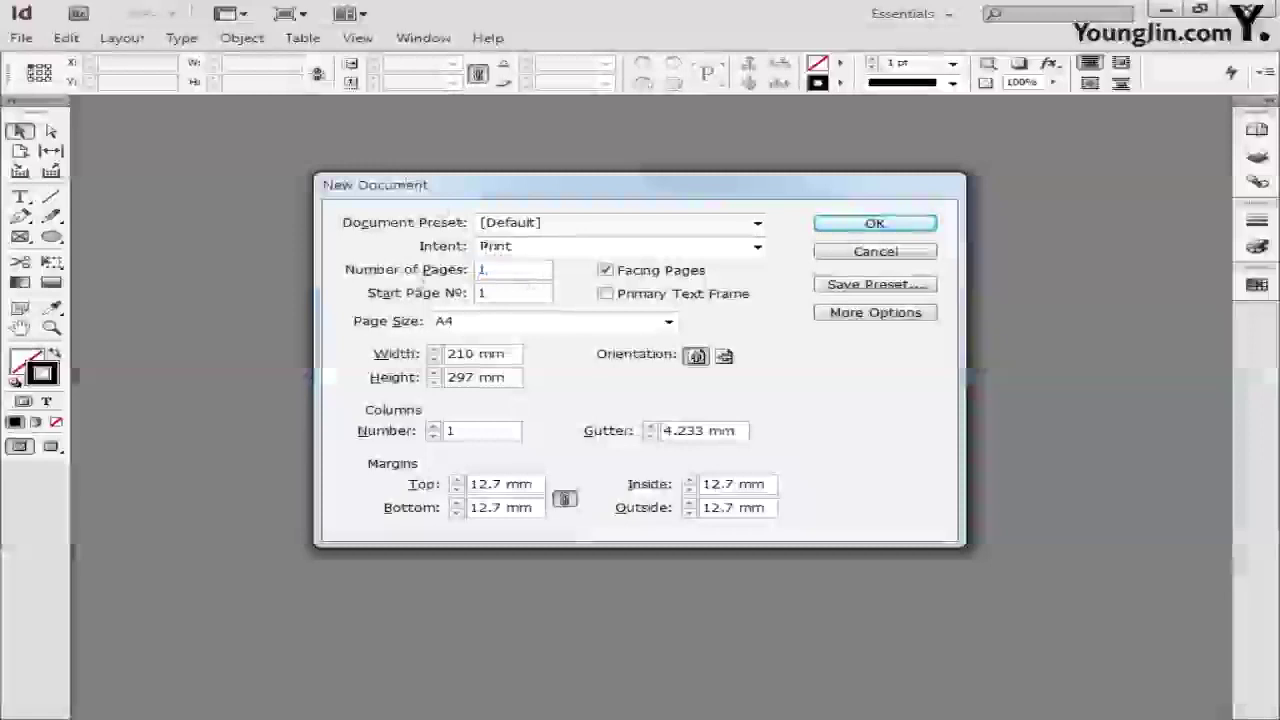
pyautogui.click(627, 279)
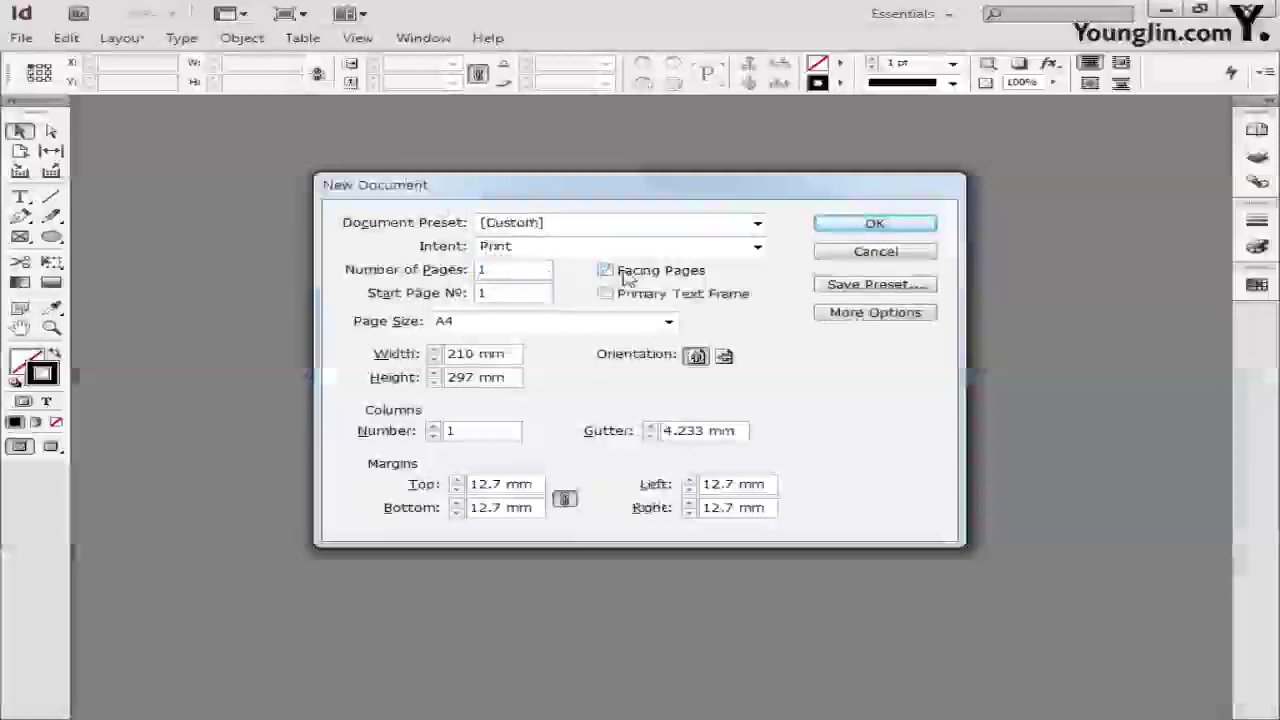
pyautogui.click(571, 321)
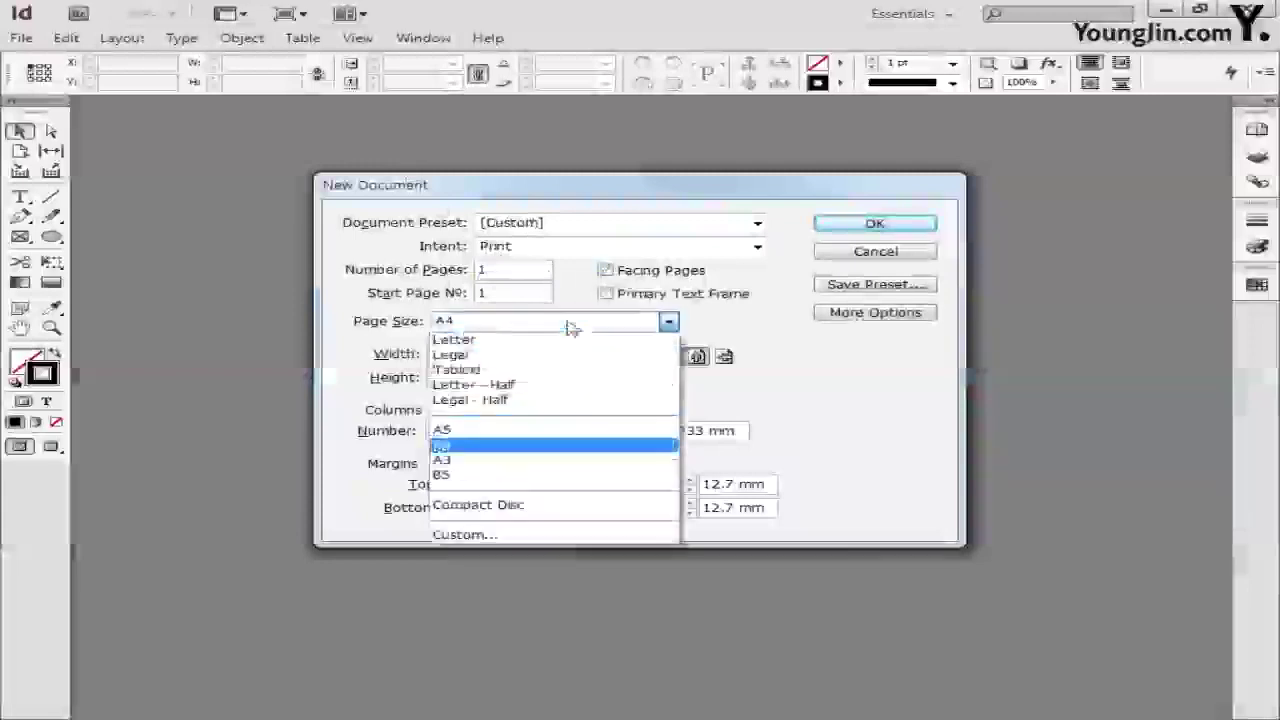
pyautogui.click(493, 444)
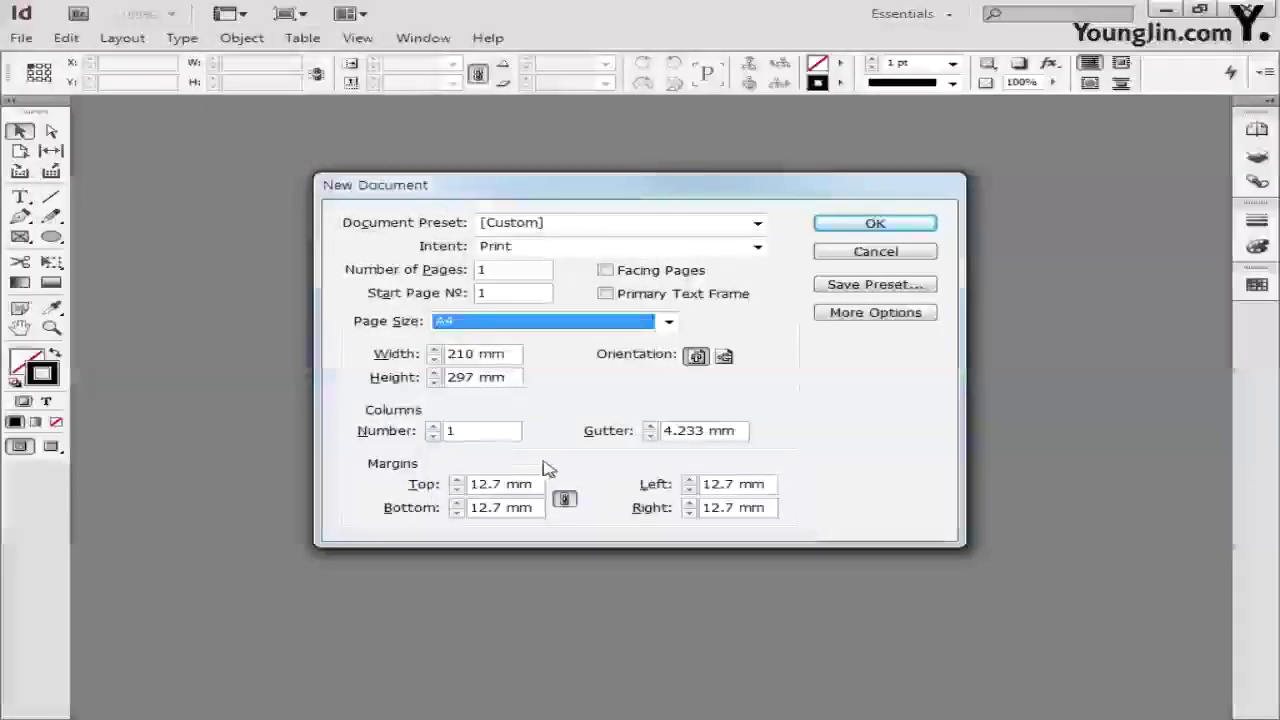
# Unlink the margin values and set the top and bottom margins to 27.5 mm.
pyautogui.click(565, 498)
pyautogui.moveTo(540, 484); pyautogui.dragTo(468, 484)
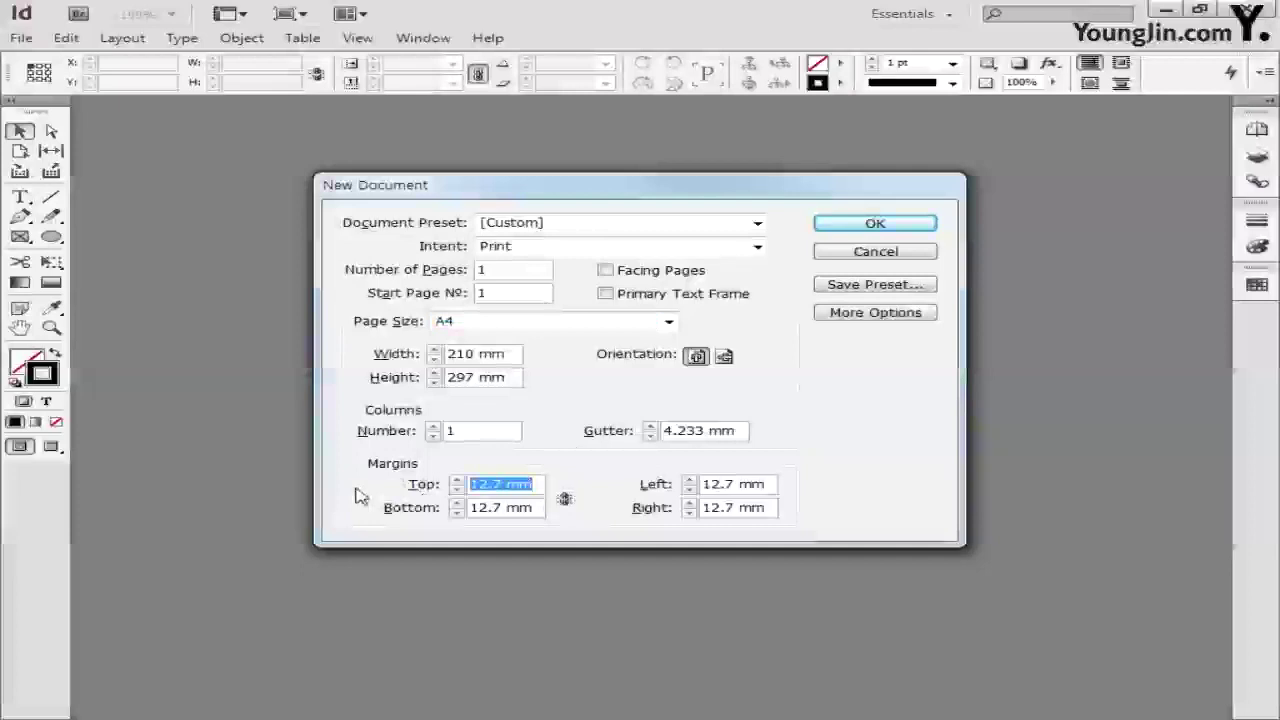
pyautogui.write('27.5')
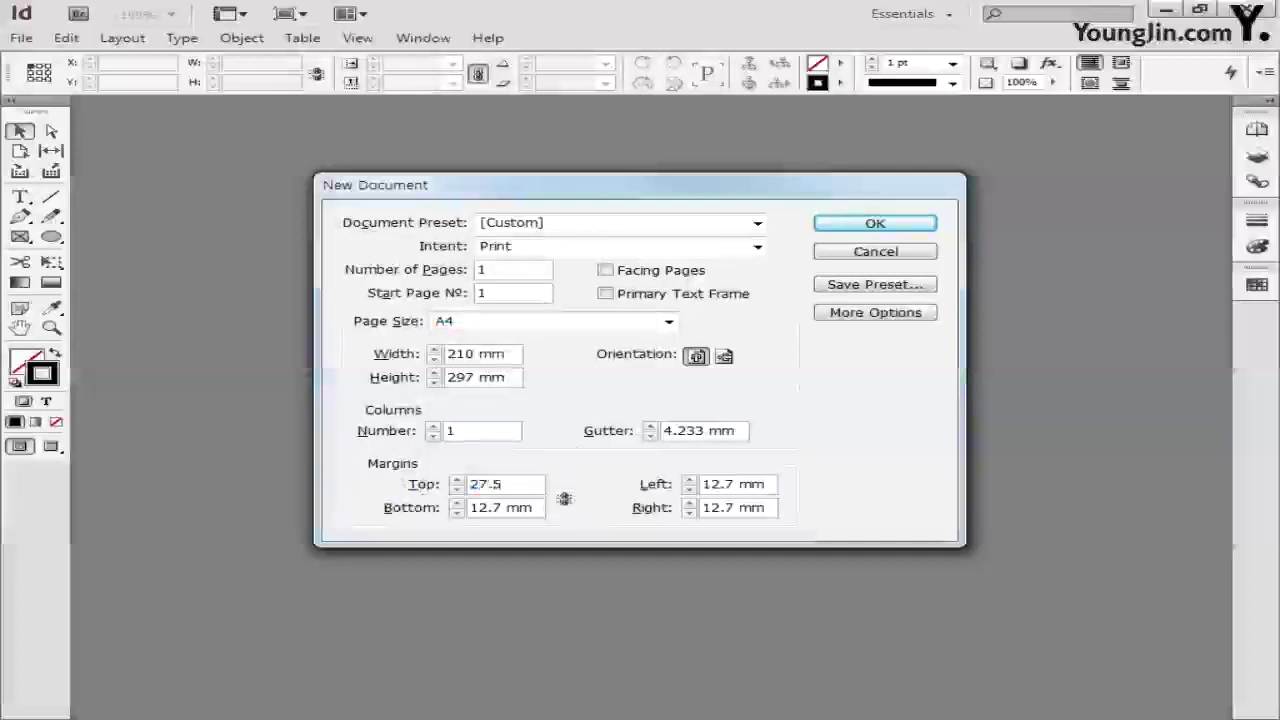
pyautogui.press('Tab')
pyautogui.write('2')
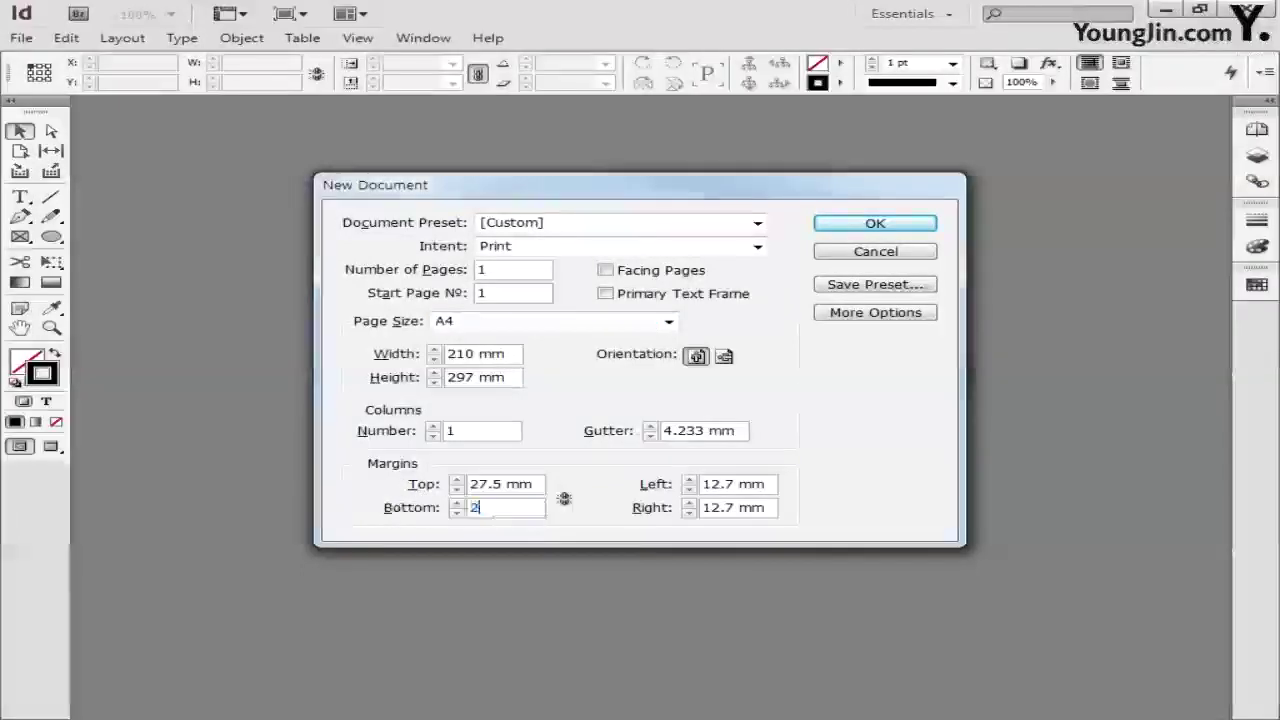
pyautogui.write('7.5')
# Set the left and right margins to 12 mm and create the document.
pyautogui.moveTo(770, 488); pyautogui.dragTo(646, 490)
pyautogui.write('12')
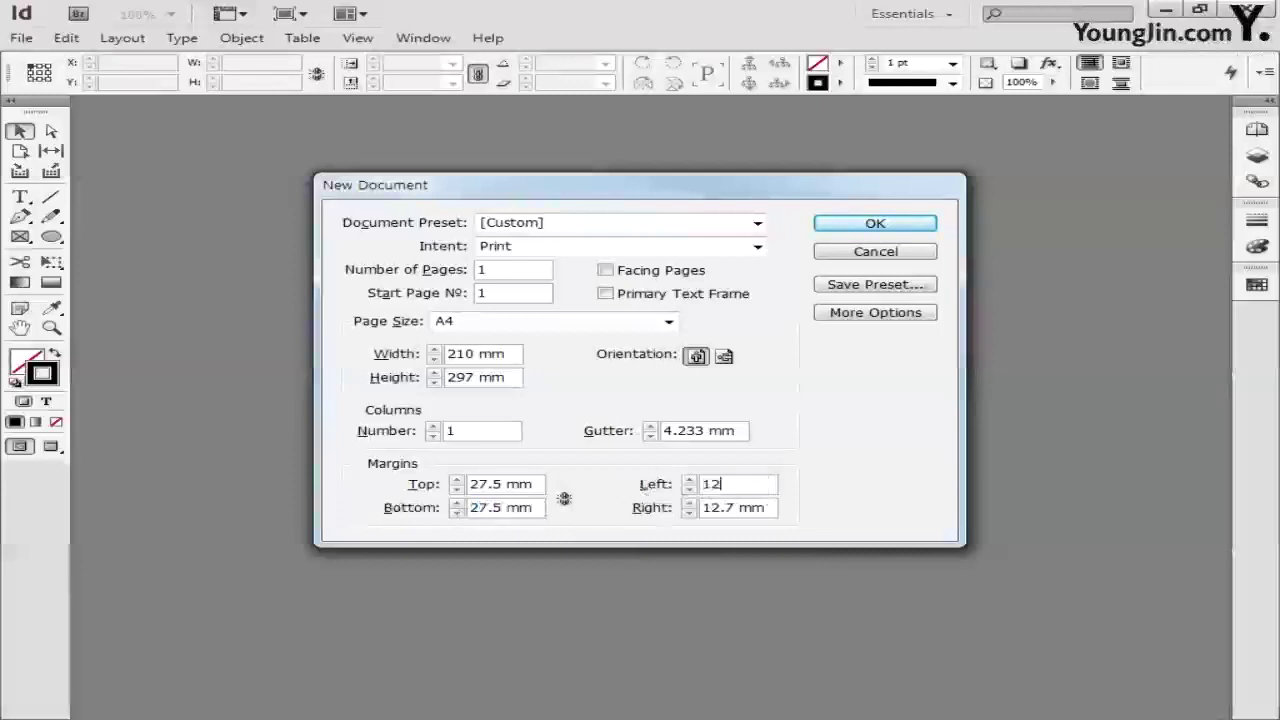
pyautogui.moveTo(768, 510); pyautogui.dragTo(650, 512)
pyautogui.write('12')
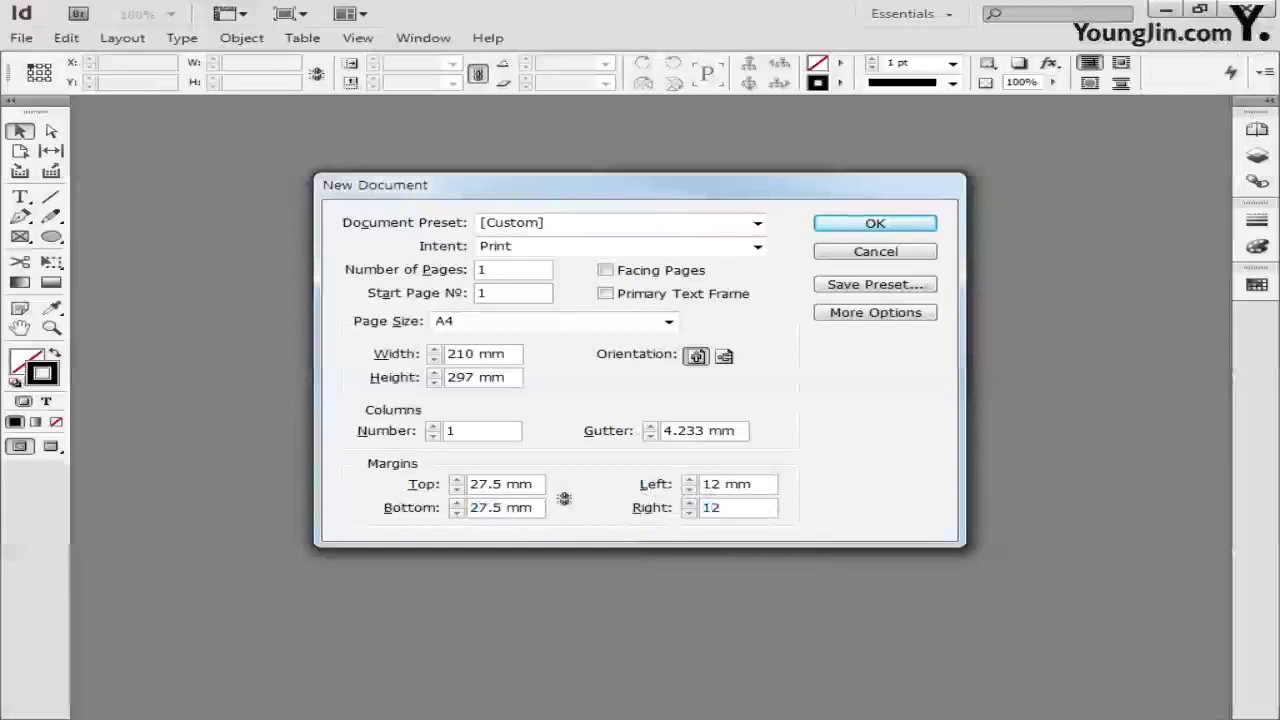
pyautogui.click(848, 223)
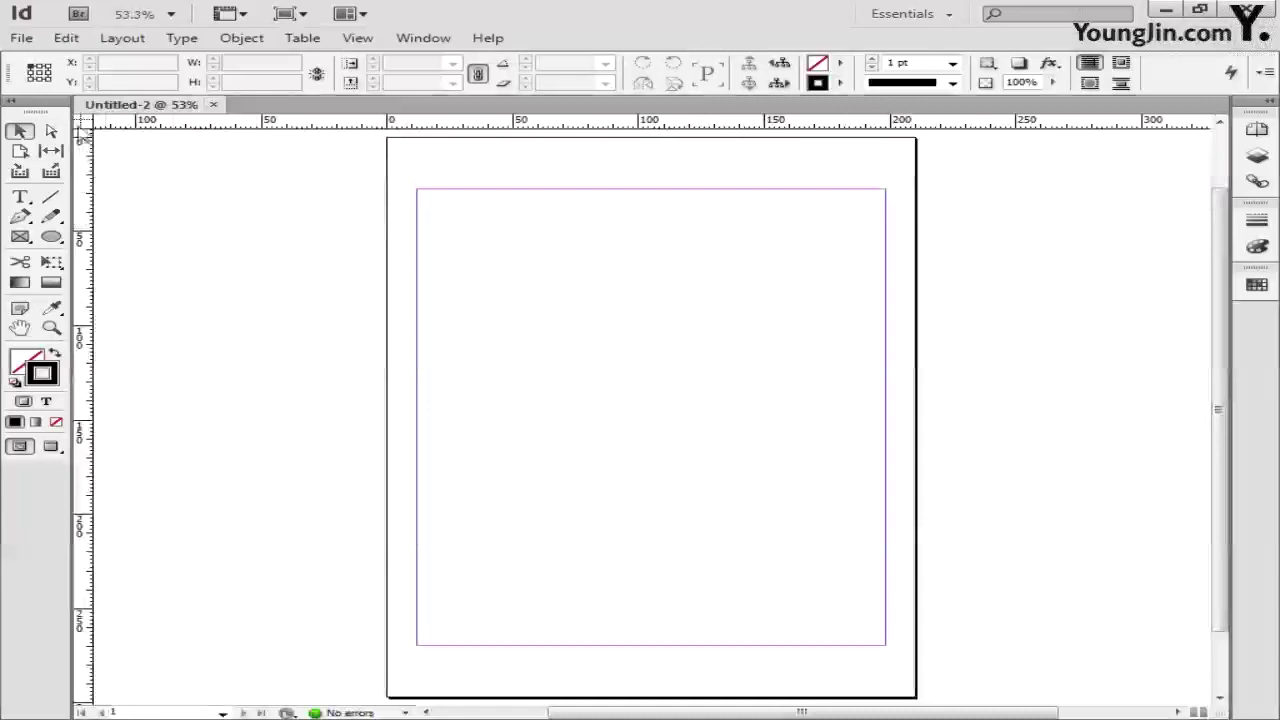
# Move the ruler origin to the top-left corner of the margins and place a vertical guide at X 3 mm.
pyautogui.moveTo(83, 122); pyautogui.dragTo(418, 190)
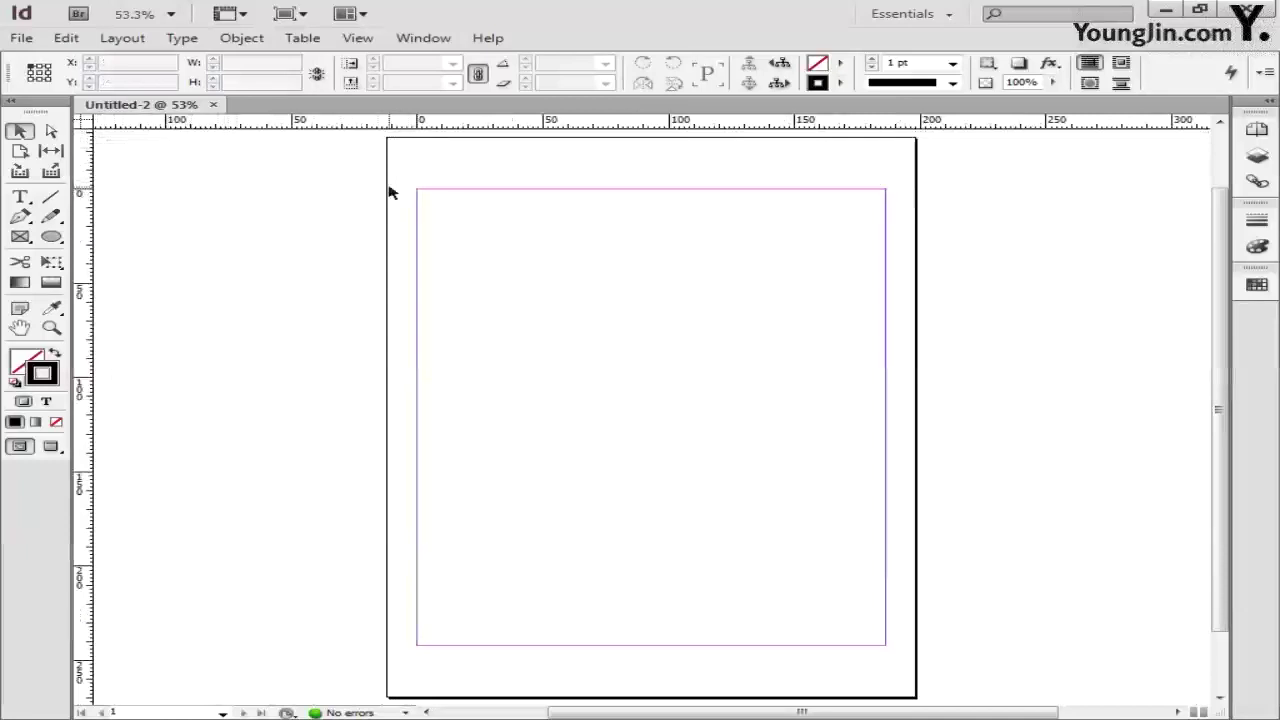
pyautogui.click(51, 328)
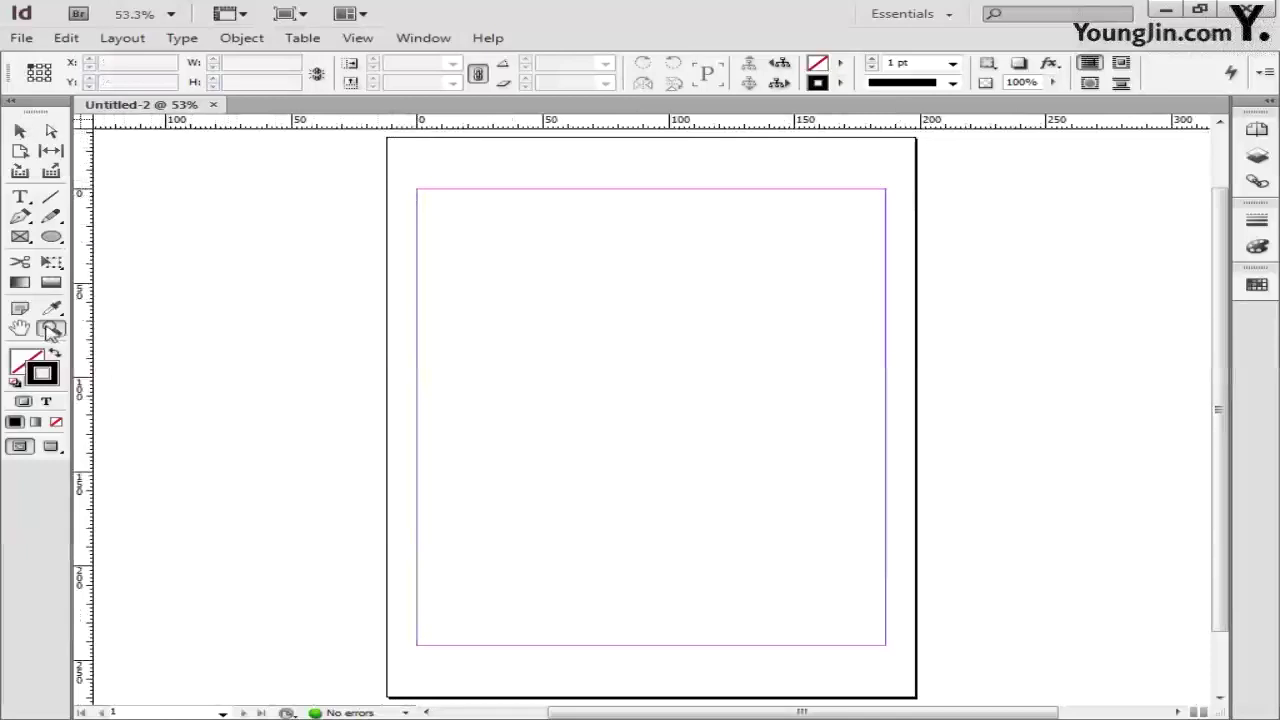
pyautogui.moveTo(387, 168); pyautogui.dragTo(462, 225)
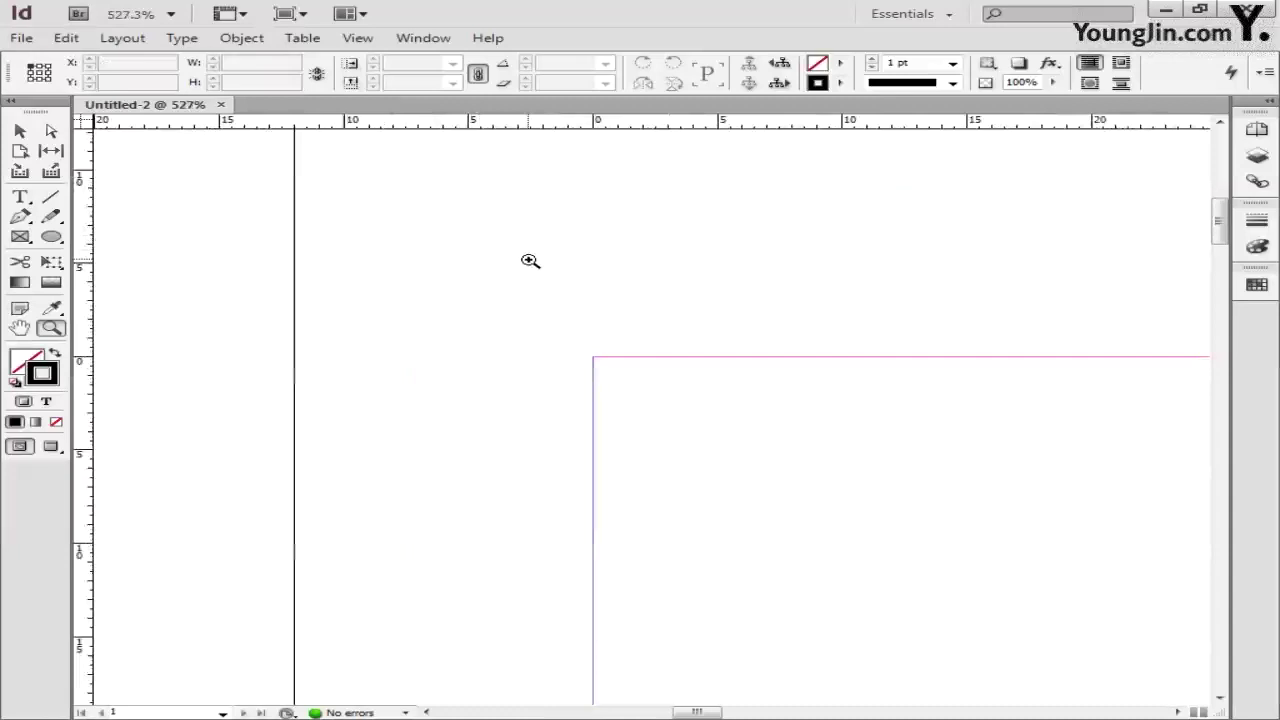
pyautogui.moveTo(94, 280); pyautogui.dragTo(597, 354)
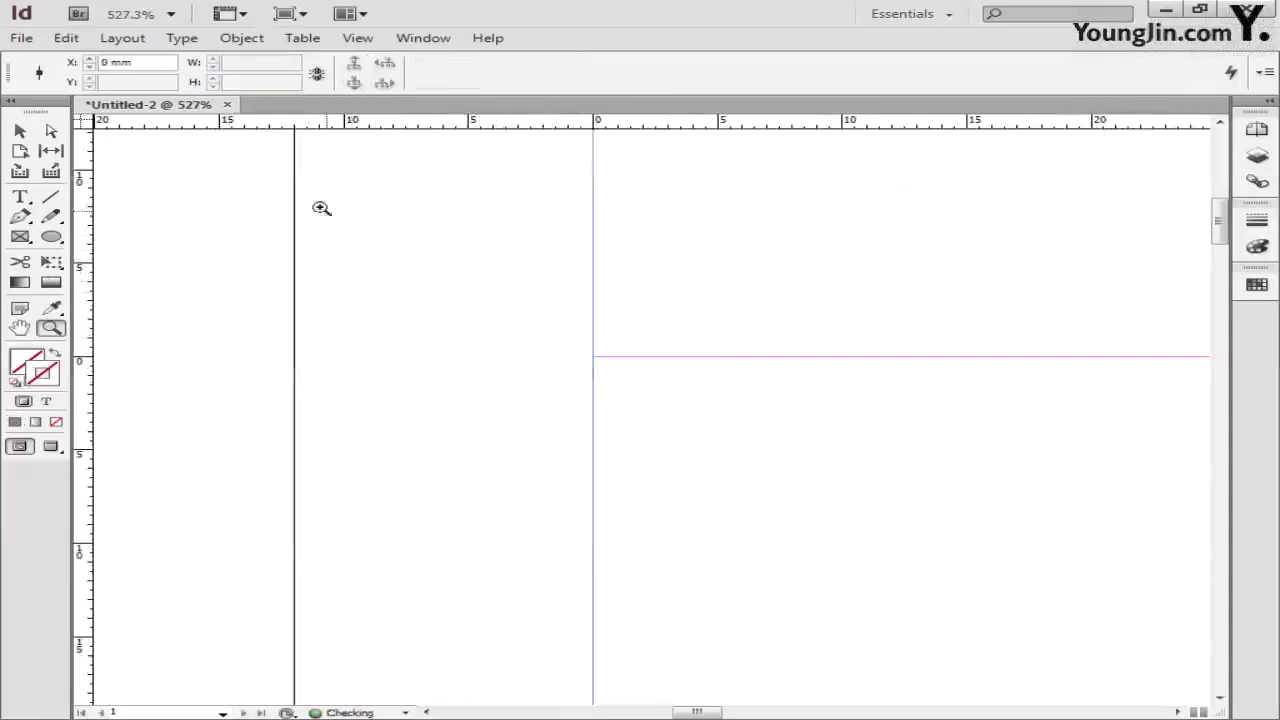
pyautogui.click(144, 62)
pyautogui.write('3')
pyautogui.press('Return')
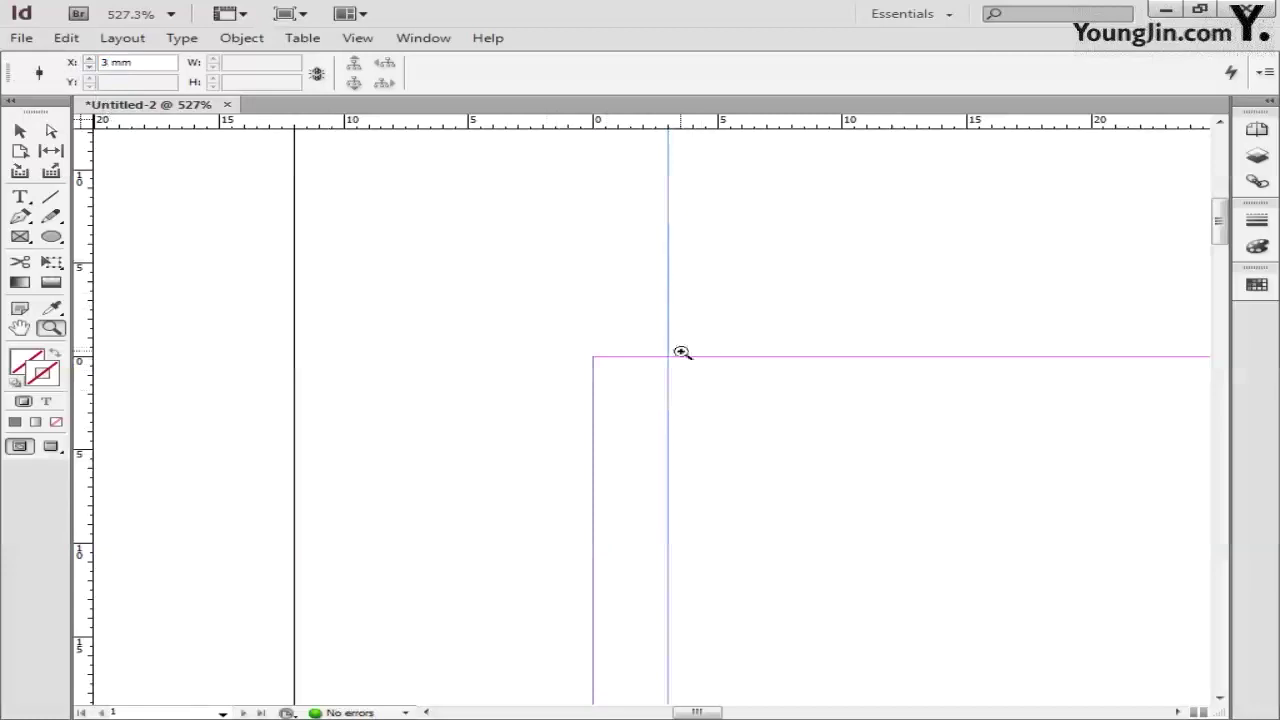
# Add a horizontal guide near the upper margin and set its Y position to 3 mm.
pyautogui.moveTo(683, 125); pyautogui.dragTo(683, 356)
pyautogui.click(145, 80)
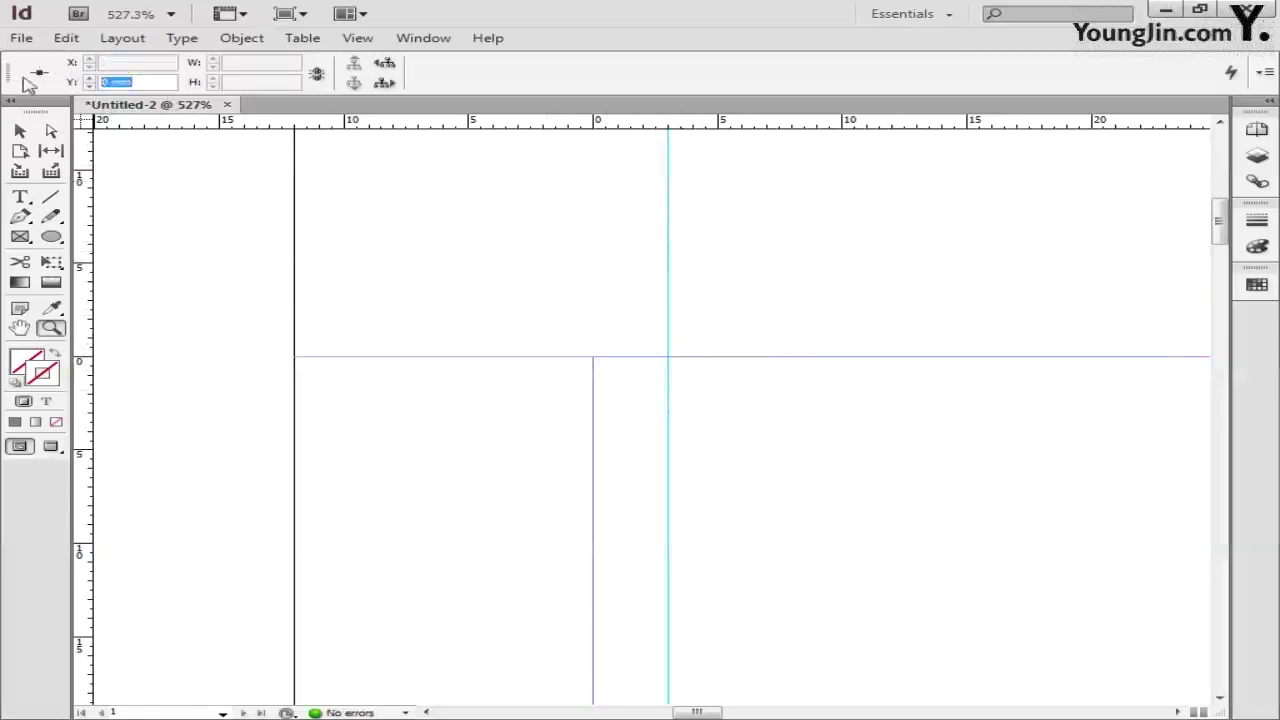
pyautogui.write('3')
pyautogui.press('Return')
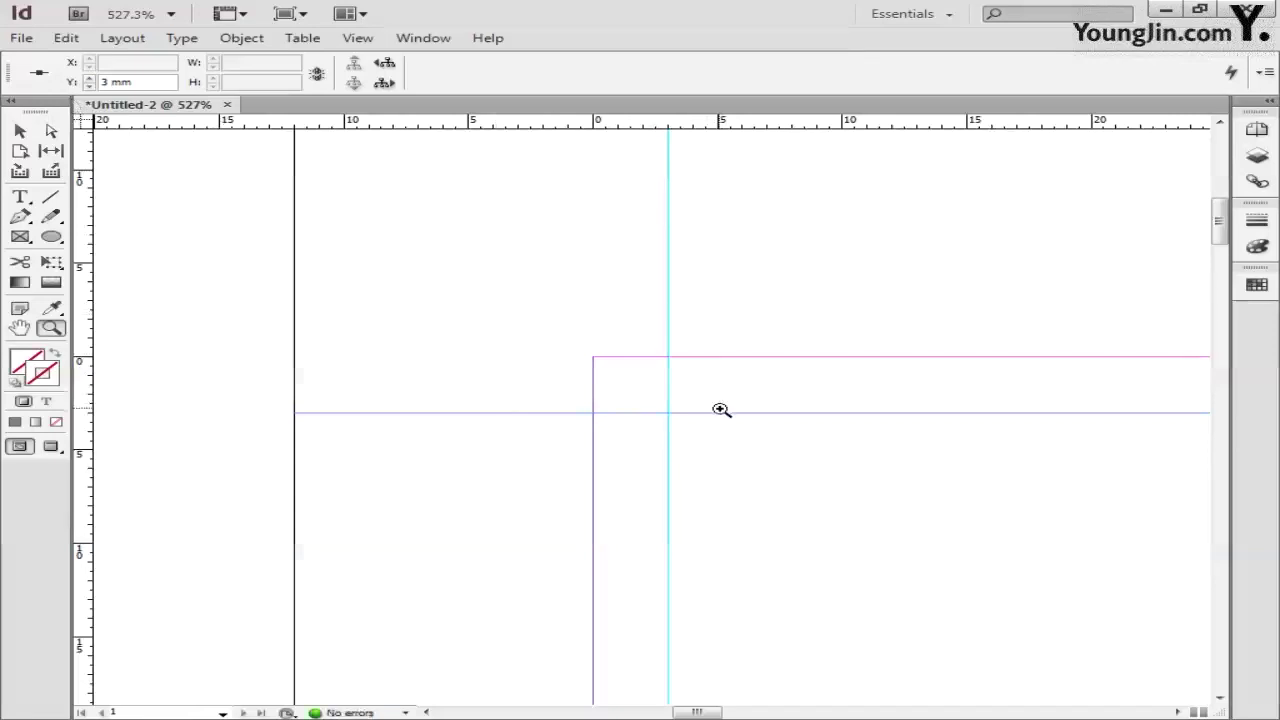
# Add a horizontal guide near the lower margin and set its Y position to 239 mm.
pyautogui.doubleClick(20, 328)
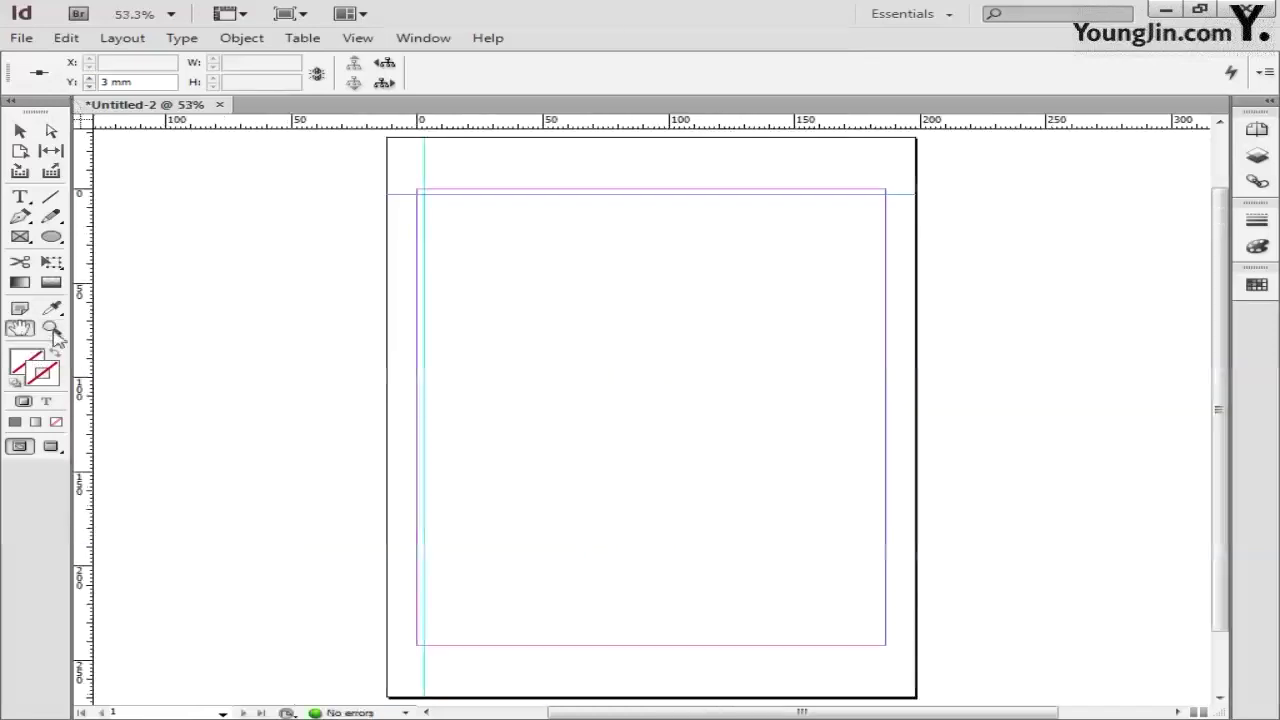
pyautogui.click(51, 328)
pyautogui.moveTo(869, 626); pyautogui.dragTo(909, 664)
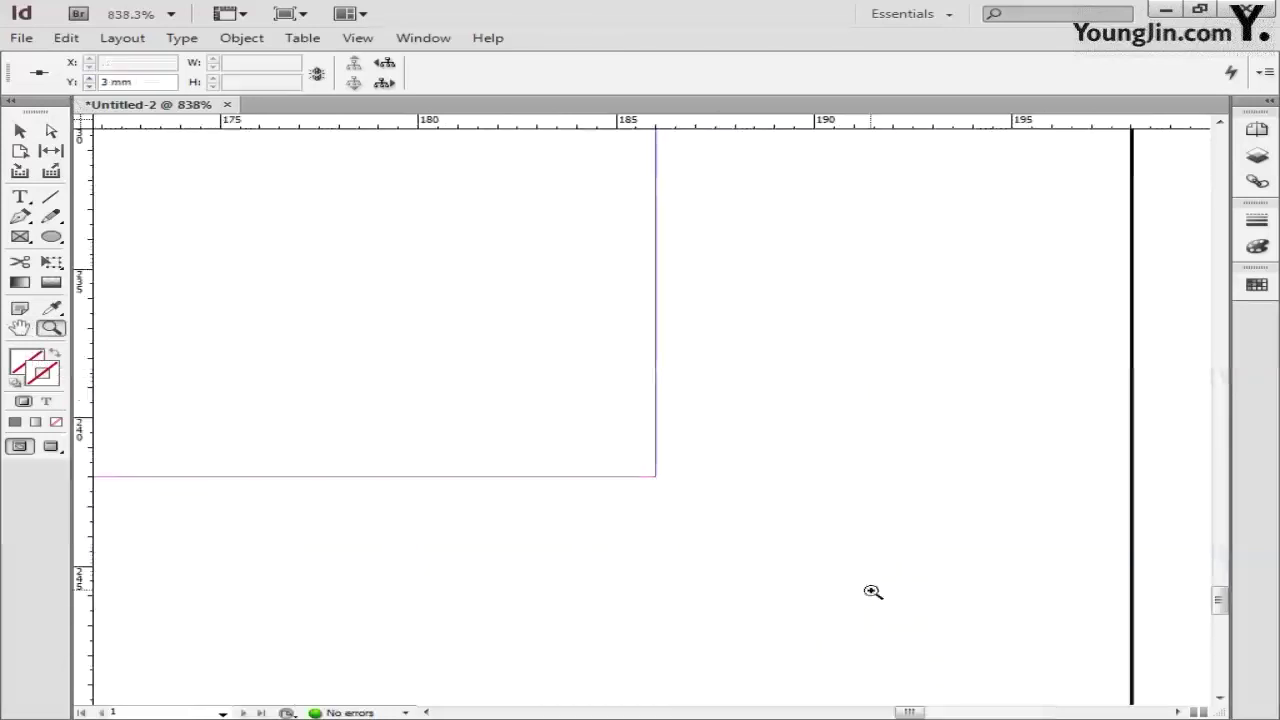
pyautogui.moveTo(614, 124); pyautogui.dragTo(626, 477)
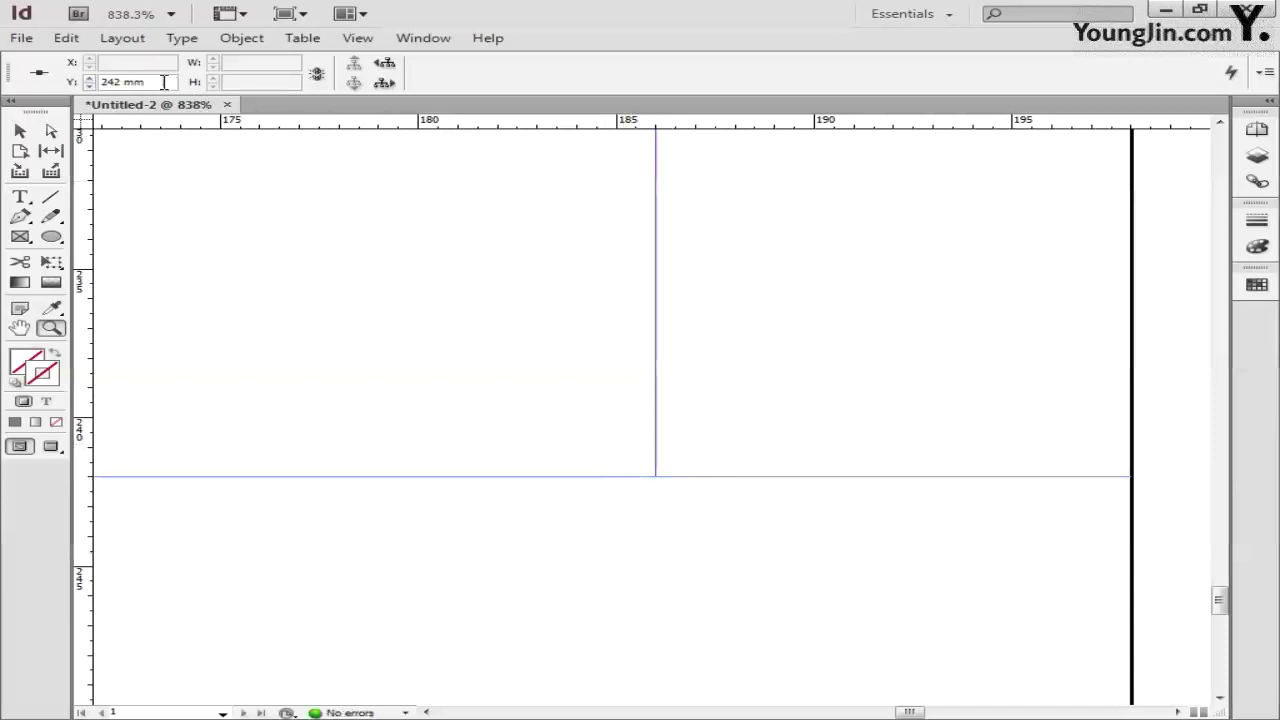
pyautogui.moveTo(164, 82); pyautogui.dragTo(58, 85)
pyautogui.write('239')
pyautogui.press('Return')
# Add a vertical guide near the right margin and set its X position to 183 mm.
pyautogui.moveTo(88, 232); pyautogui.dragTo(657, 305)
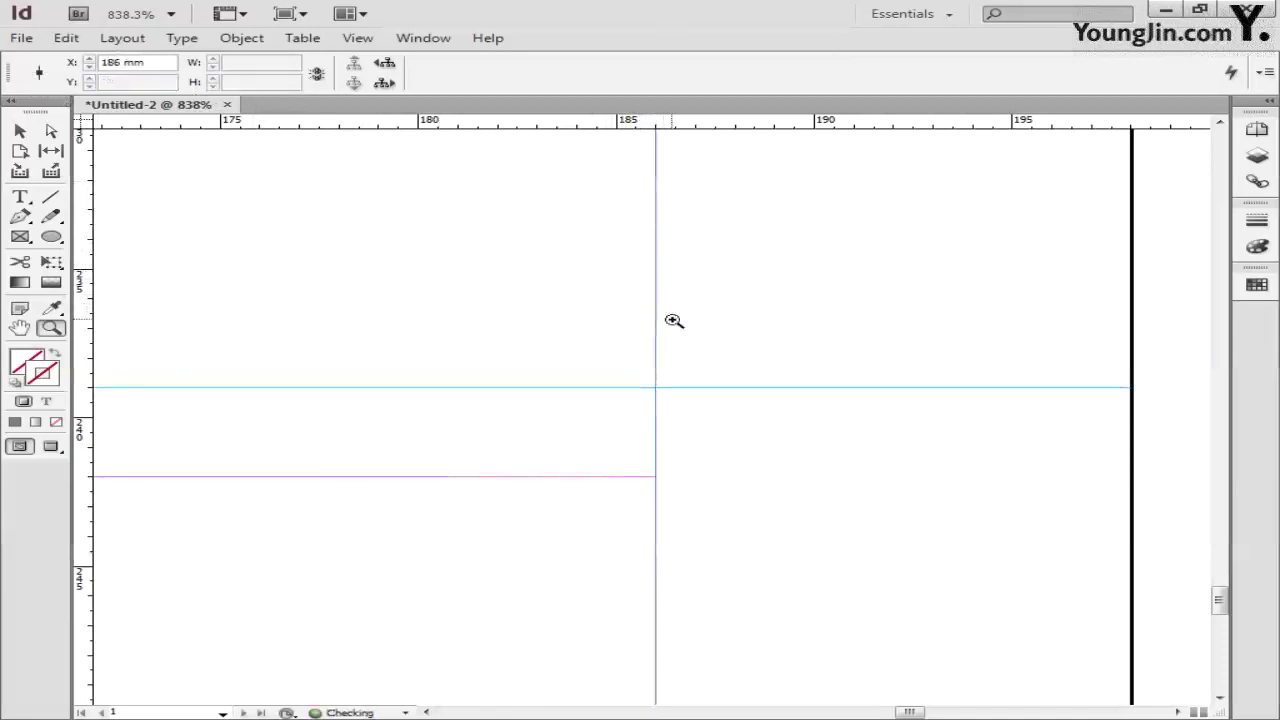
pyautogui.click(157, 65)
pyautogui.write('1')
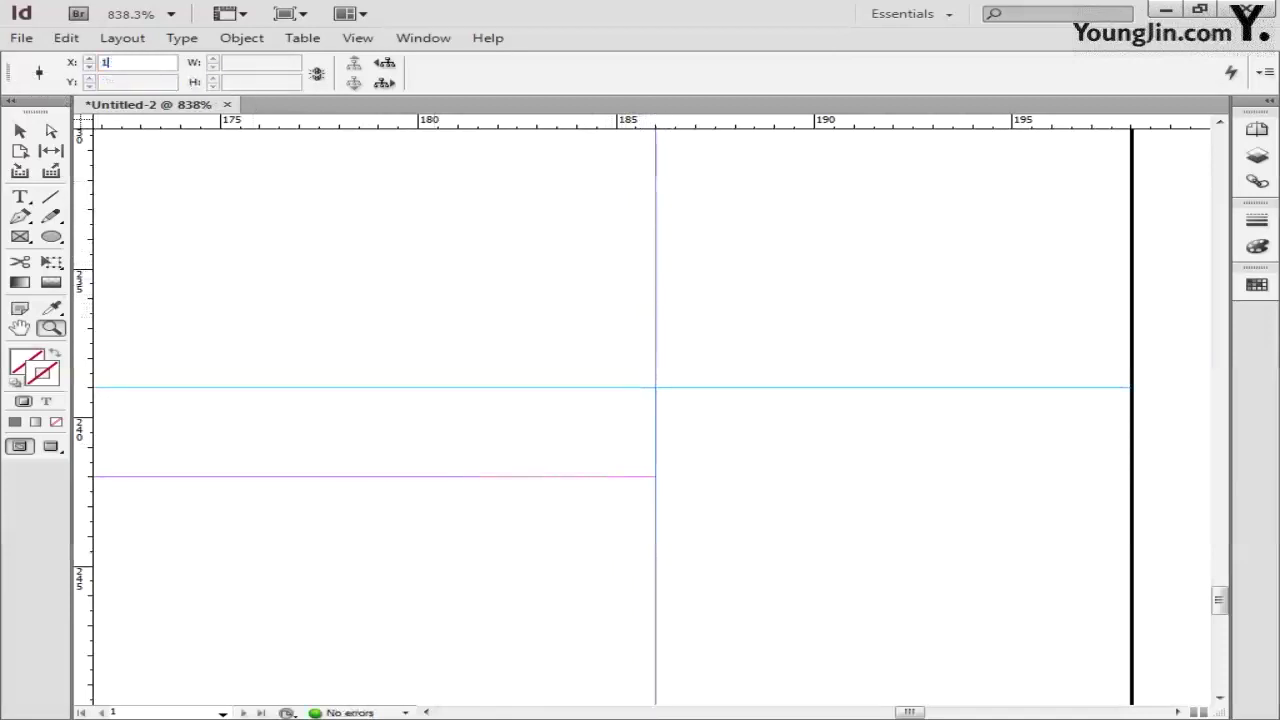
pyautogui.write('83')
pyautogui.press('Return')
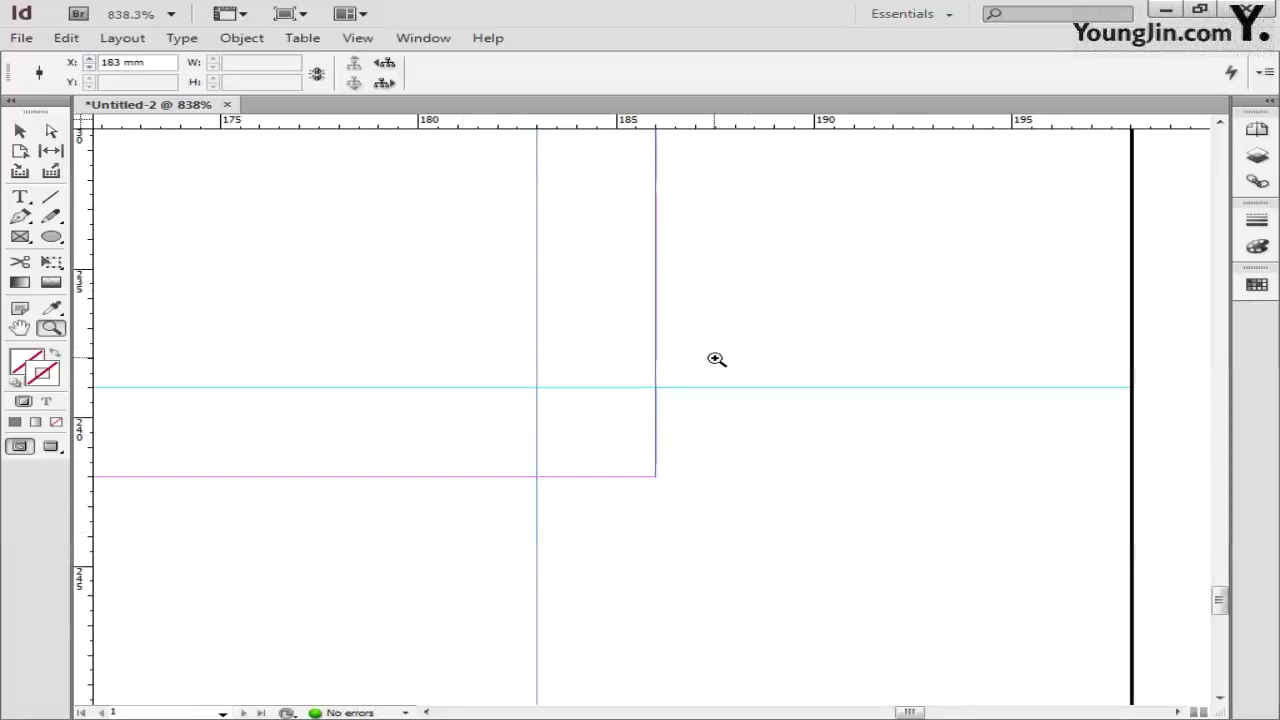
pyautogui.click(716, 358)
# Draw a vertical line above the page's top-left margin corner and a horizontal line about 8.4 mm long beside it.
pyautogui.doubleClick(20, 328)
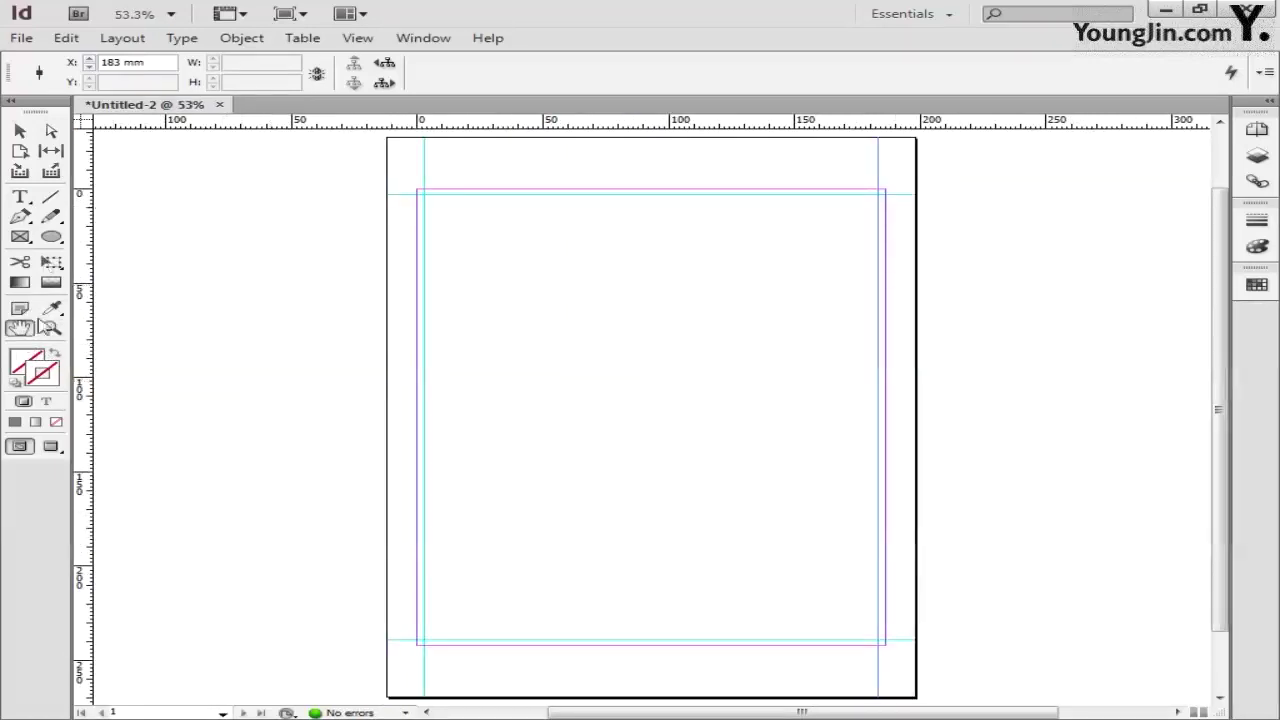
pyautogui.click(51, 328)
pyautogui.moveTo(371, 162); pyautogui.dragTo(480, 232)
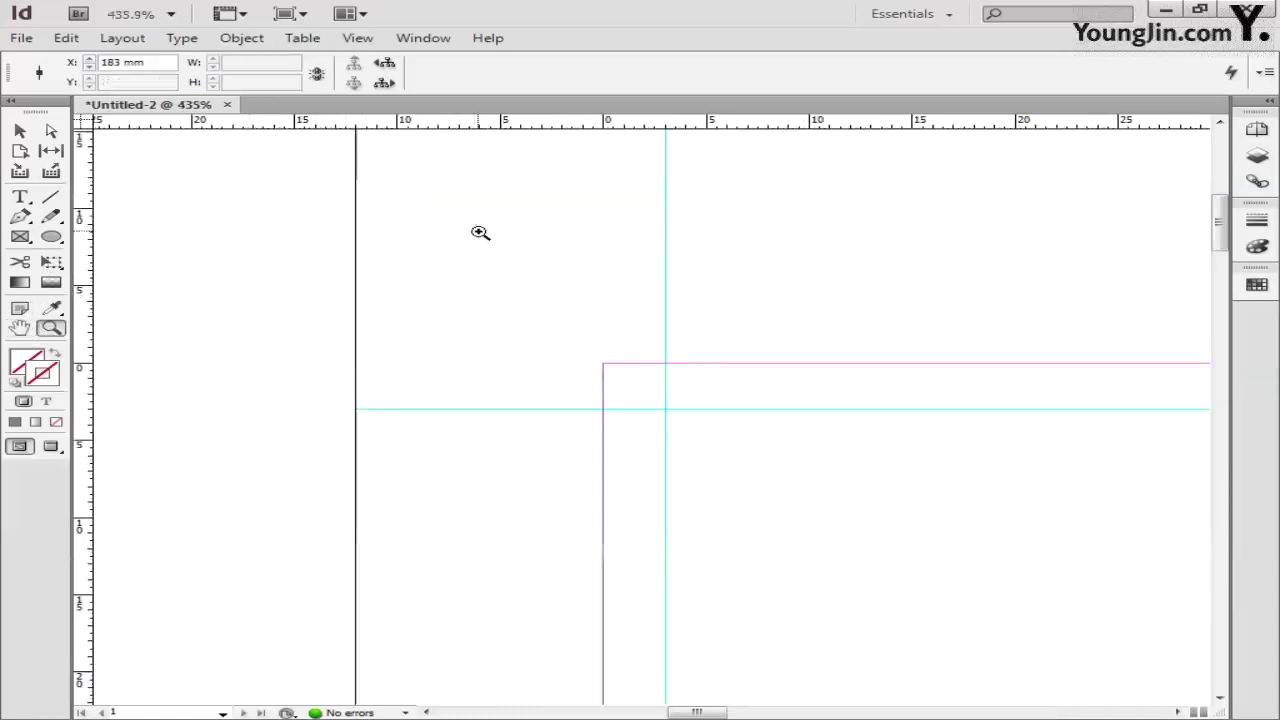
pyautogui.click(56, 201)
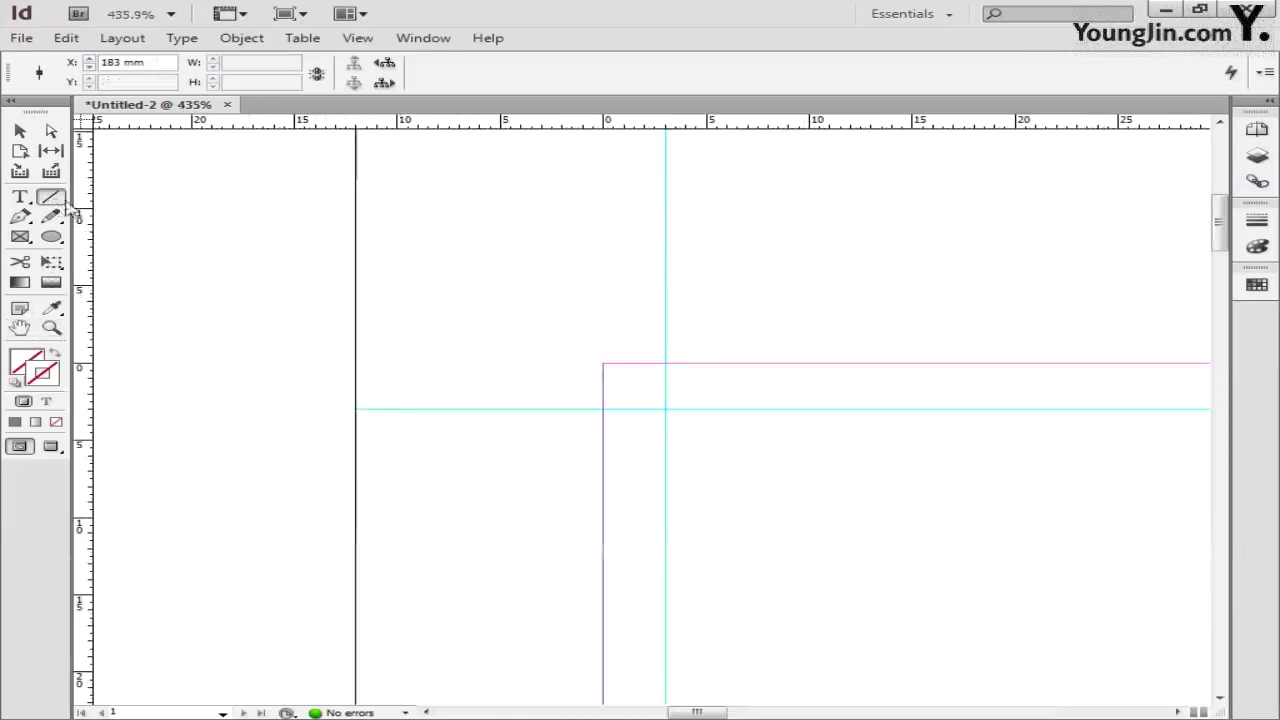
pyautogui.moveTo(639, 328); pyautogui.dragTo(637, 163)
pyautogui.moveTo(539, 377); pyautogui.dragTo(366, 378)
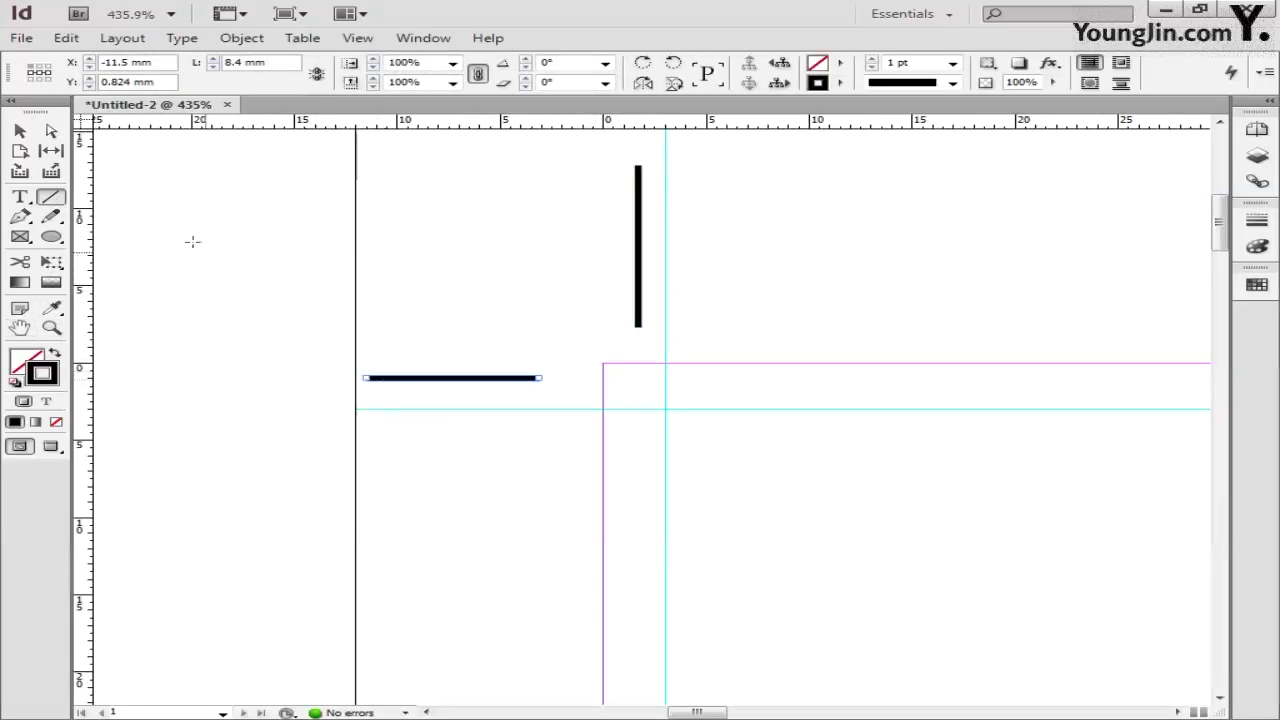
# Set the length of both the horizontal and the vertical line to 5 mm.
pyautogui.click(19, 131)
pyautogui.moveTo(440, 360); pyautogui.dragTo(461, 381)
pyautogui.moveTo(285, 63); pyautogui.dragTo(187, 67)
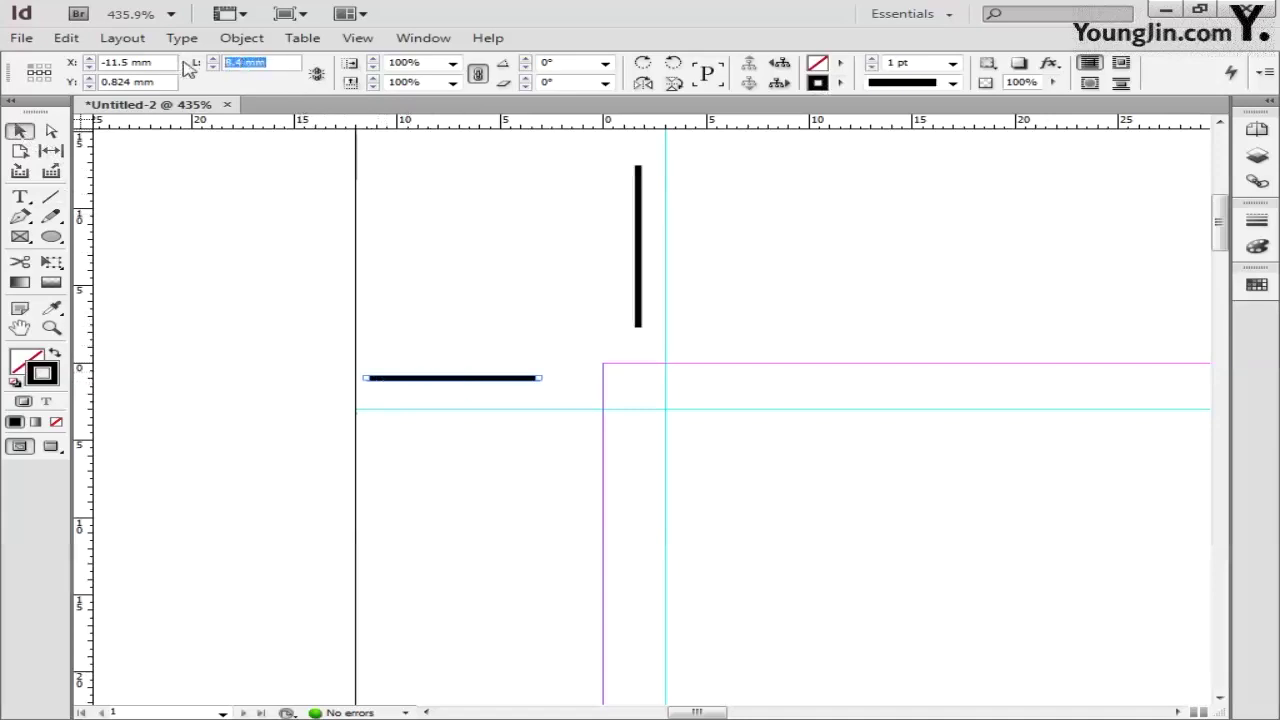
pyautogui.write('5')
pyautogui.press('Return')
pyautogui.moveTo(599, 242); pyautogui.dragTo(641, 288)
pyautogui.moveTo(285, 63); pyautogui.dragTo(172, 64)
pyautogui.write('5')
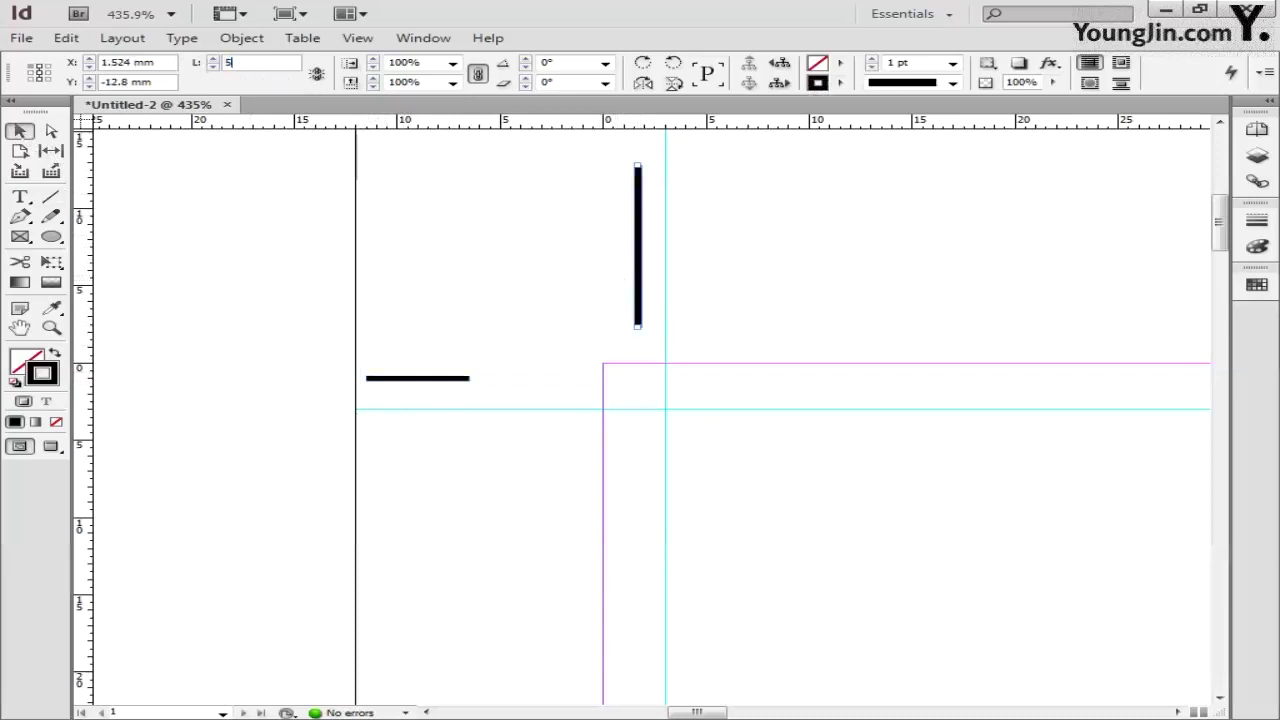
pyautogui.press('Return')
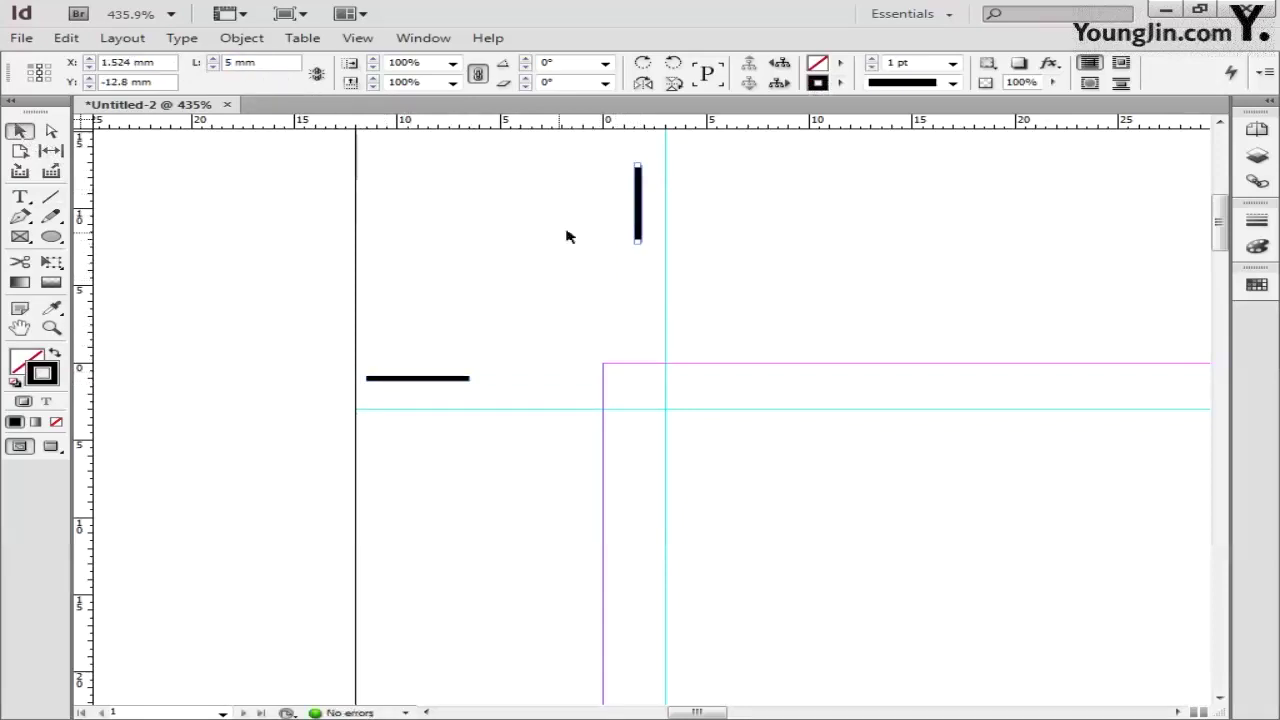
# Move the two lines against the 3 mm guides so they end at the top and left margin edges as crop marks.
pyautogui.moveTo(639, 229); pyautogui.dragTo(663, 350)
pyautogui.moveTo(457, 379); pyautogui.dragTo(591, 406)
pyautogui.click(577, 357)
pyautogui.moveTo(577, 357); pyautogui.dragTo(380, 266)
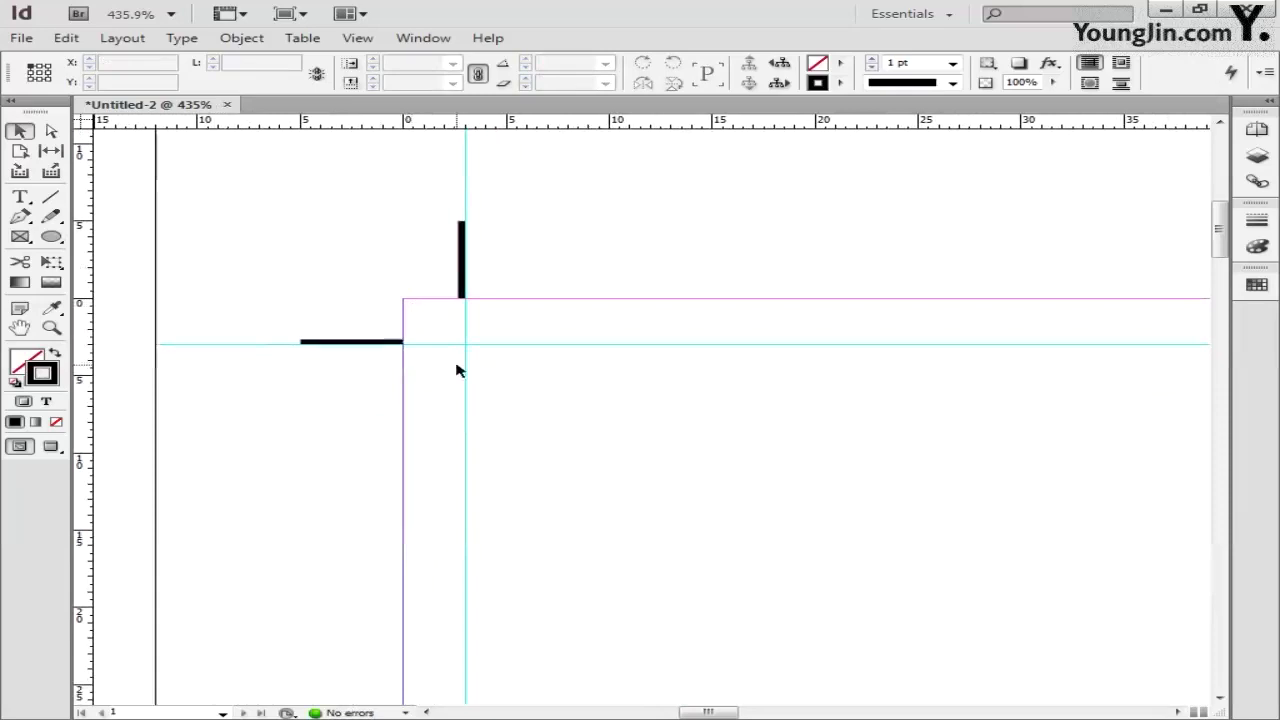
# Select both crop mark lines and paste a copy of them near the page's top-right margin corner.
pyautogui.click(384, 343)
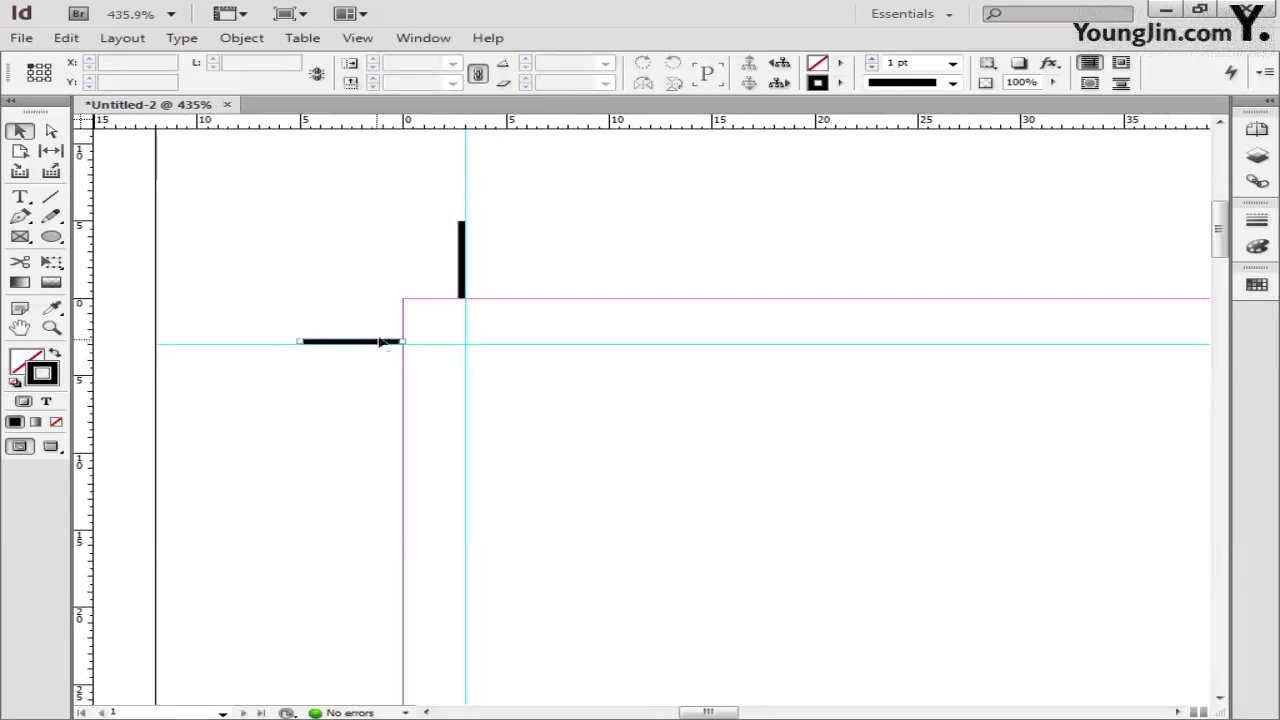
pyautogui.keyDown('shift'); pyautogui.click(462, 283); pyautogui.keyUp('shift')
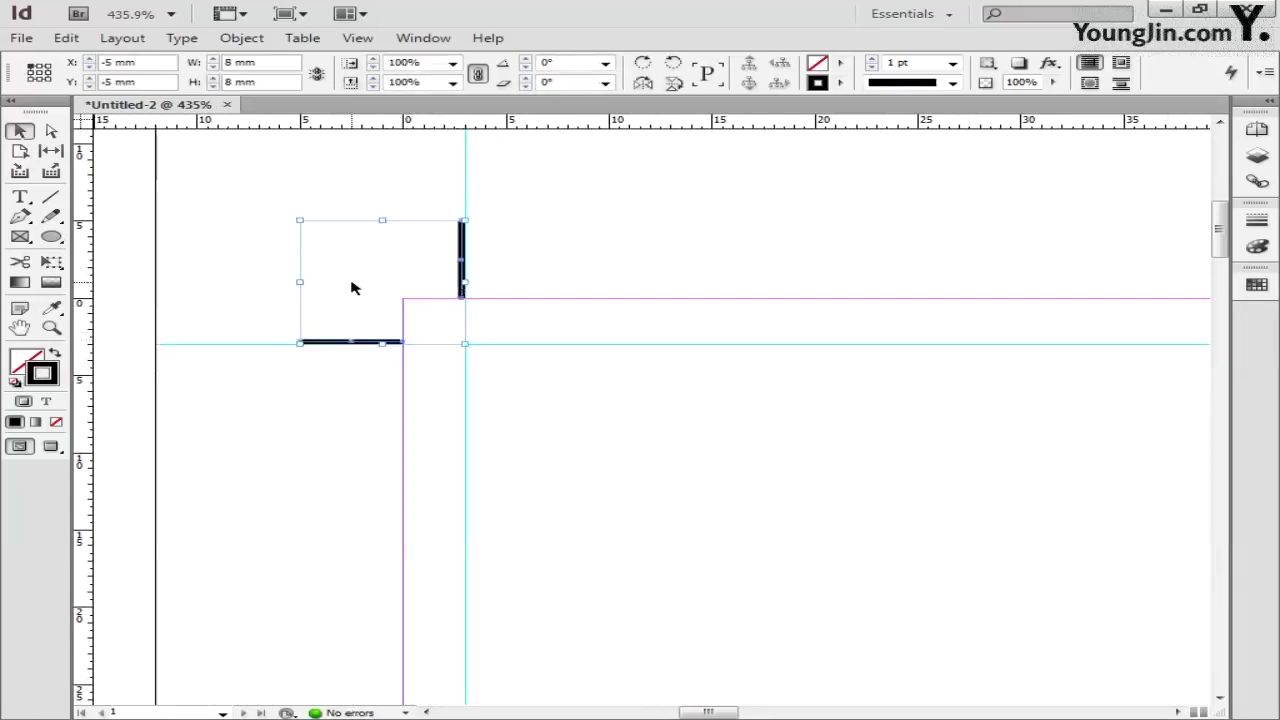
pyautogui.doubleClick(19, 327)
pyautogui.click(52, 327)
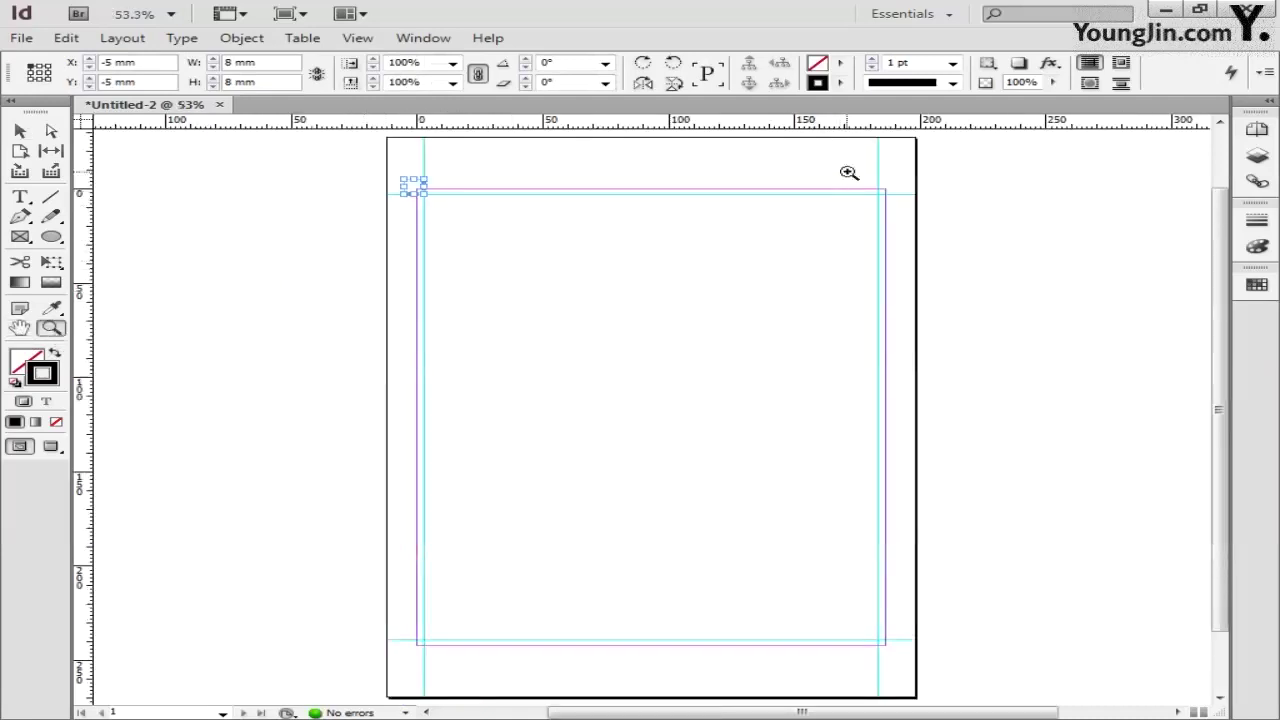
pyautogui.moveTo(843, 166); pyautogui.dragTo(917, 225)
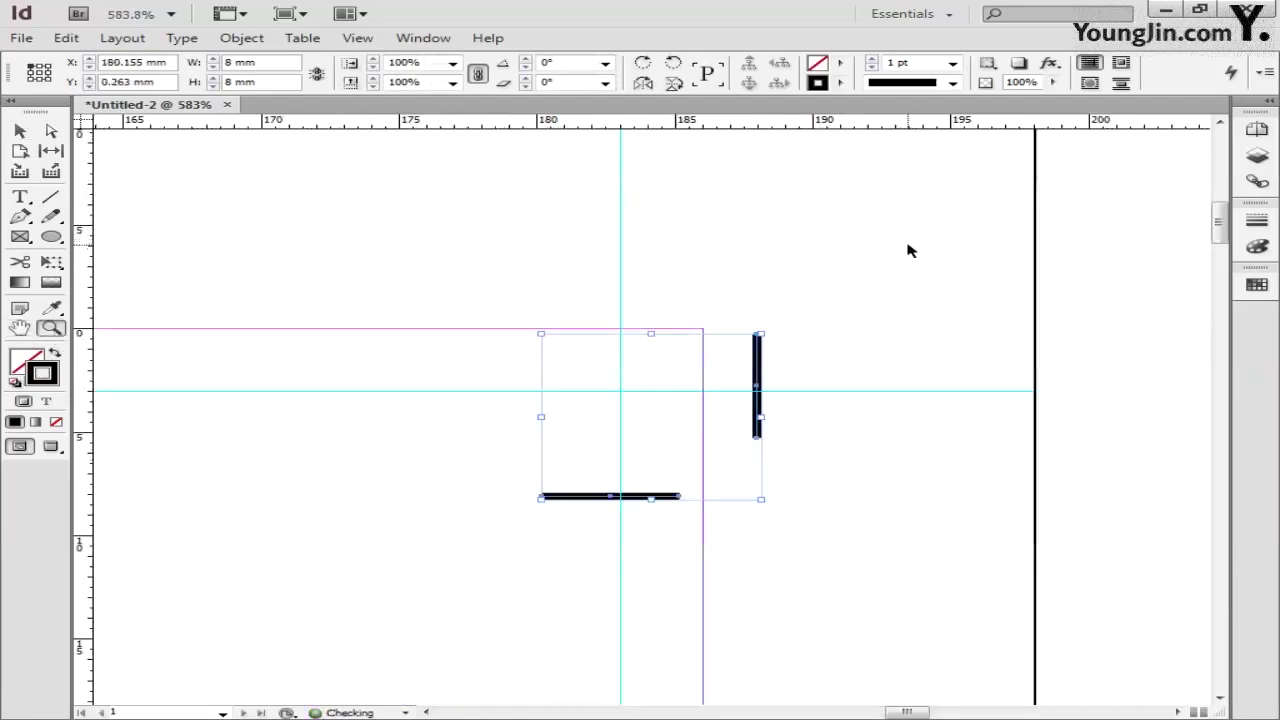
# Move the copied lines against the guides and outer margin edges to form crop marks at the page's top-right margin corner.
pyautogui.click(20, 131)
pyautogui.click(514, 311)
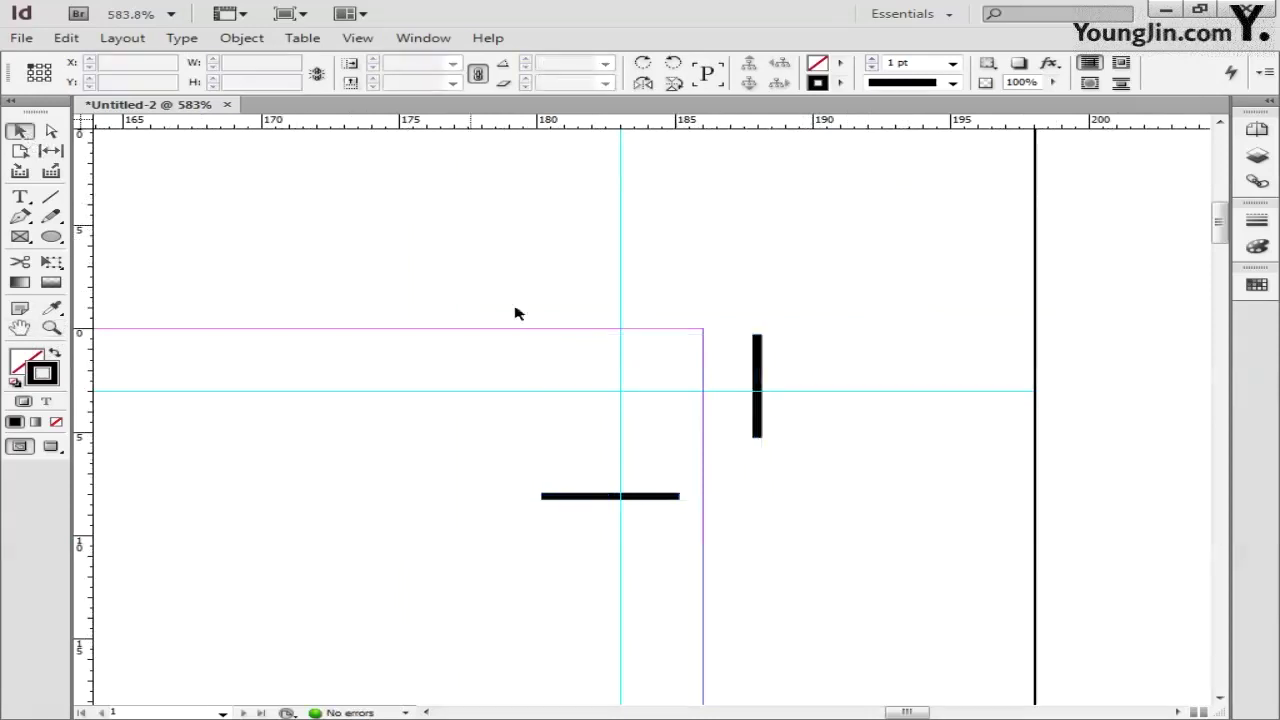
pyautogui.moveTo(758, 388); pyautogui.dragTo(628, 281)
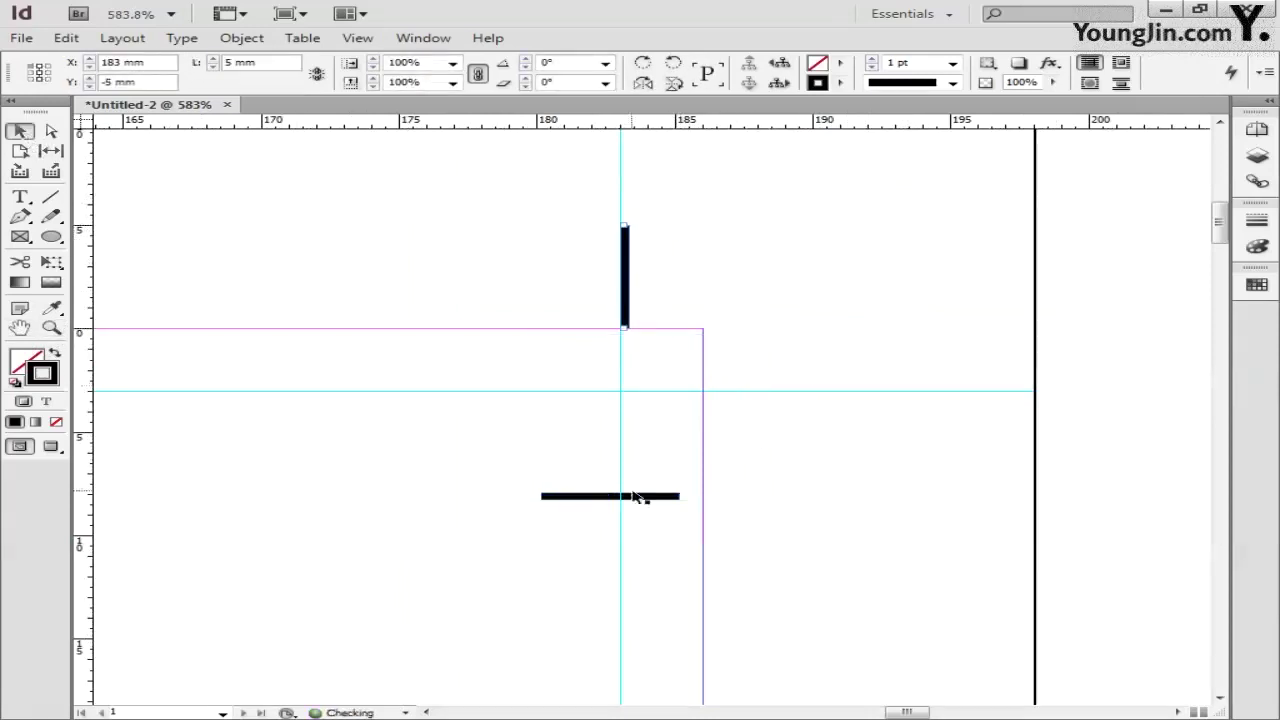
pyautogui.moveTo(640, 497); pyautogui.dragTo(806, 388)
# Place a copy of the two lines at the page's bottom-left margin corner and align them with the guides and margin edges.
pyautogui.click(51, 328)
pyautogui.hotkey('ctrl', '0')
pyautogui.moveTo(372, 614); pyautogui.dragTo(445, 670)
pyautogui.click(20, 131)
pyautogui.click(654, 536)
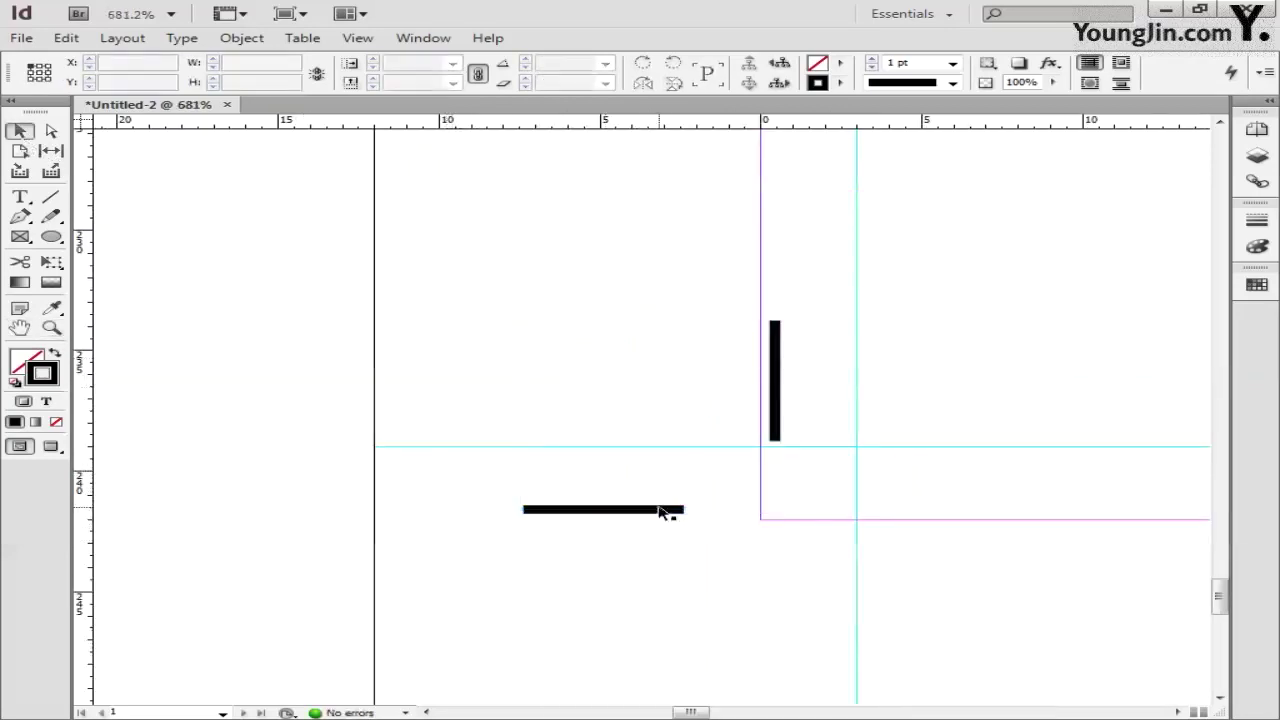
pyautogui.moveTo(663, 509); pyautogui.dragTo(741, 451)
pyautogui.moveTo(775, 414); pyautogui.dragTo(921, 671)
# Place copied lines at the bottom-right margin corner, the horizontal at X 186, Y 239 mm and the vertical at X 183, Y 242 mm.
pyautogui.press('z')
pyautogui.hotkey('ctrl', '0')
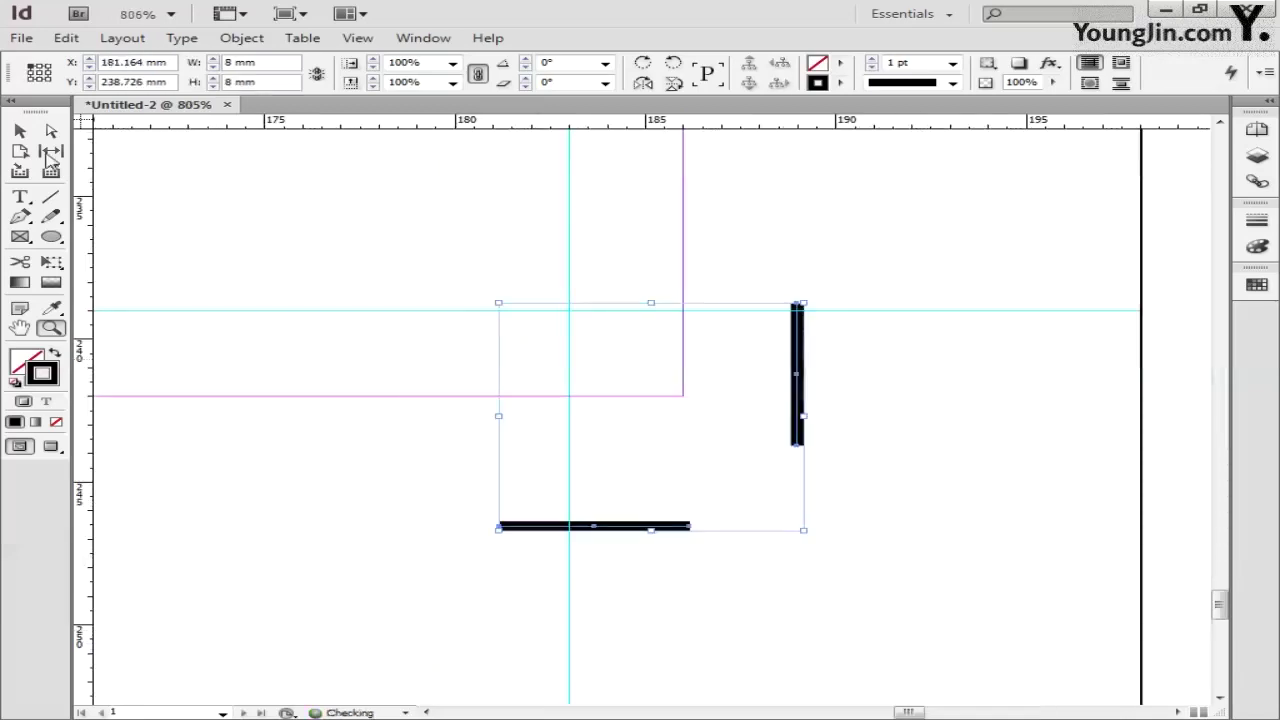
pyautogui.press('v')
pyautogui.click(660, 369)
pyautogui.moveTo(700, 523); pyautogui.dragTo(828, 320)
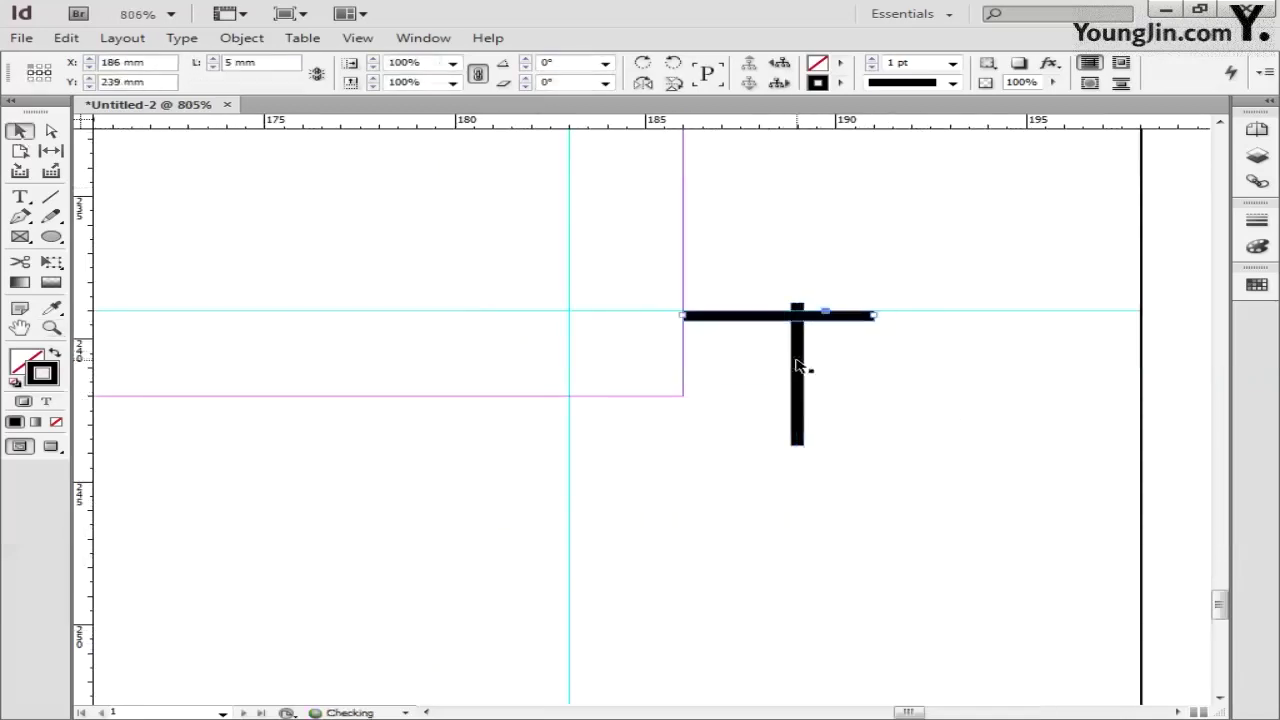
pyautogui.moveTo(800, 363); pyautogui.dragTo(574, 456)
pyautogui.doubleClick(20, 330)
pyautogui.press('v')
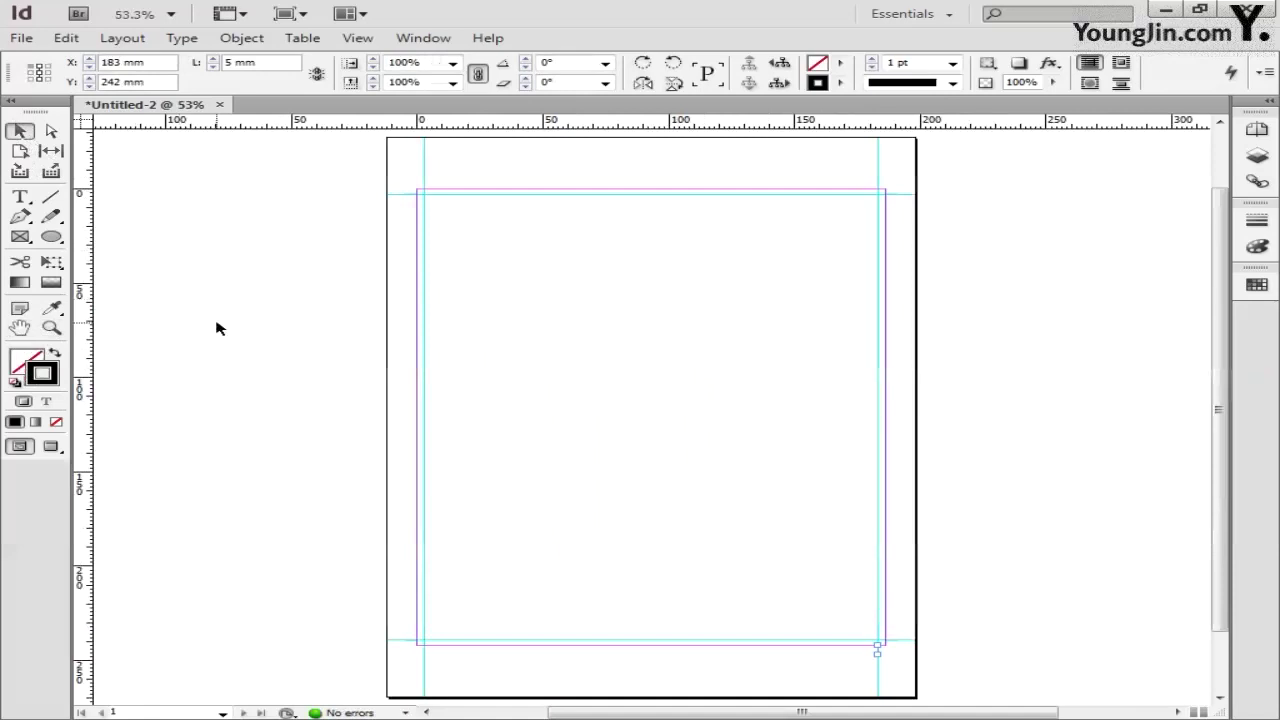
pyautogui.click(224, 388)
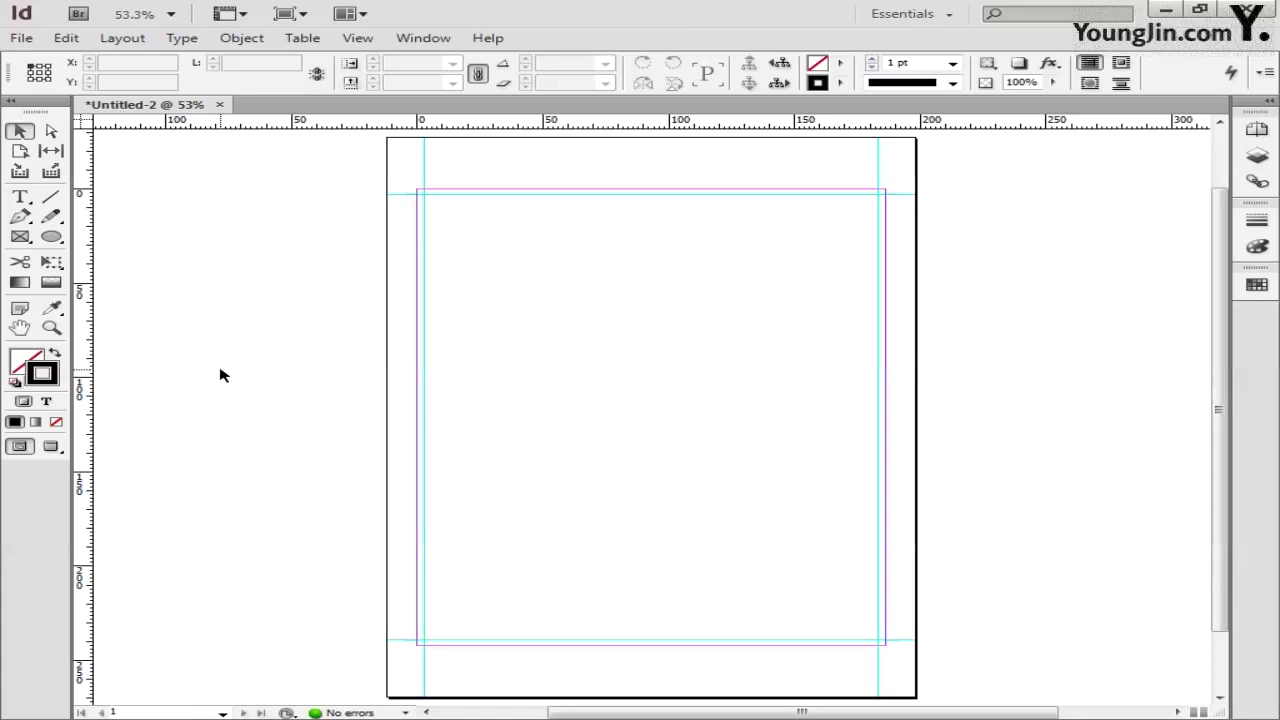
# Place the cover image 01 at the top-left corner of the page margins.
pyautogui.click(21, 37)
pyautogui.click(108, 281)
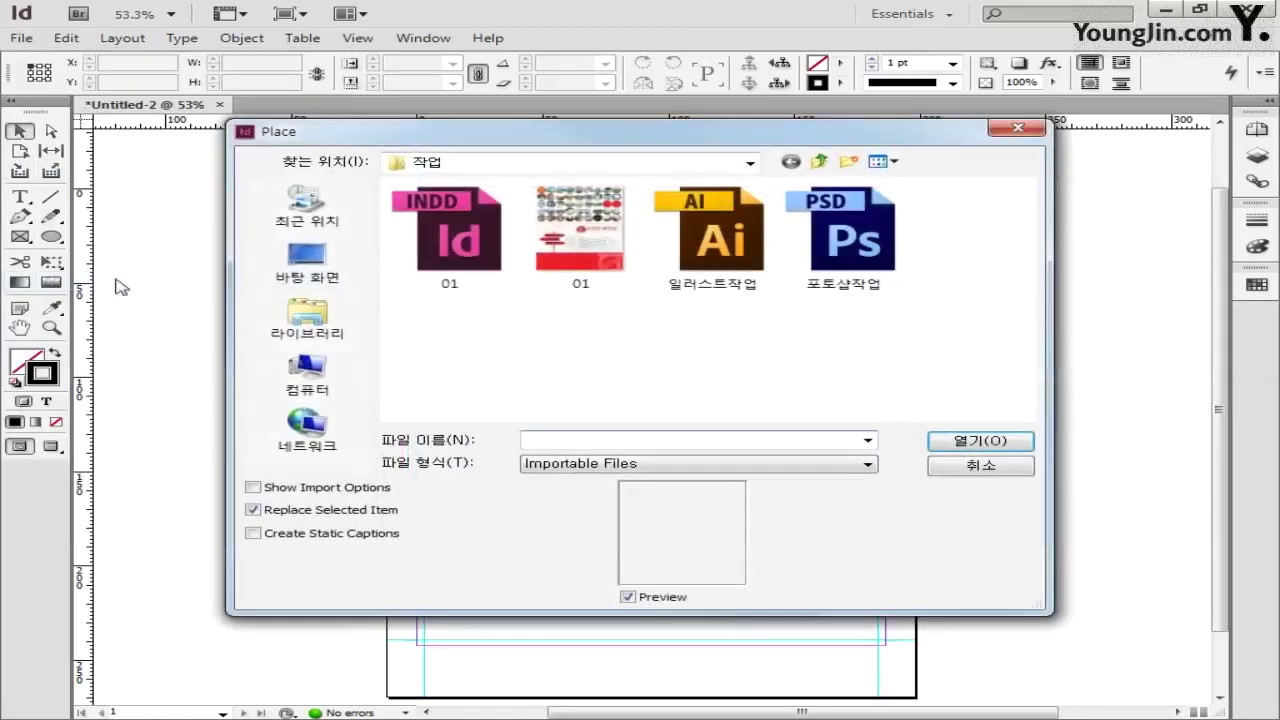
pyautogui.click(545, 275)
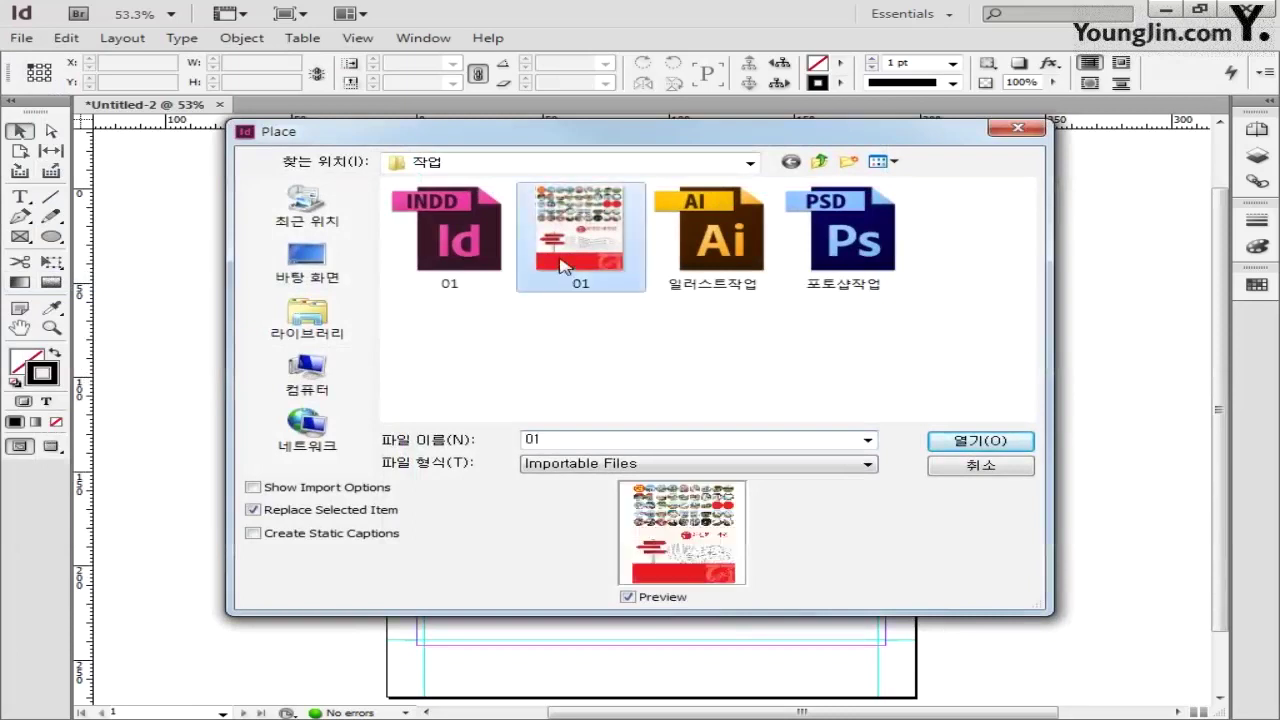
pyautogui.click(955, 440)
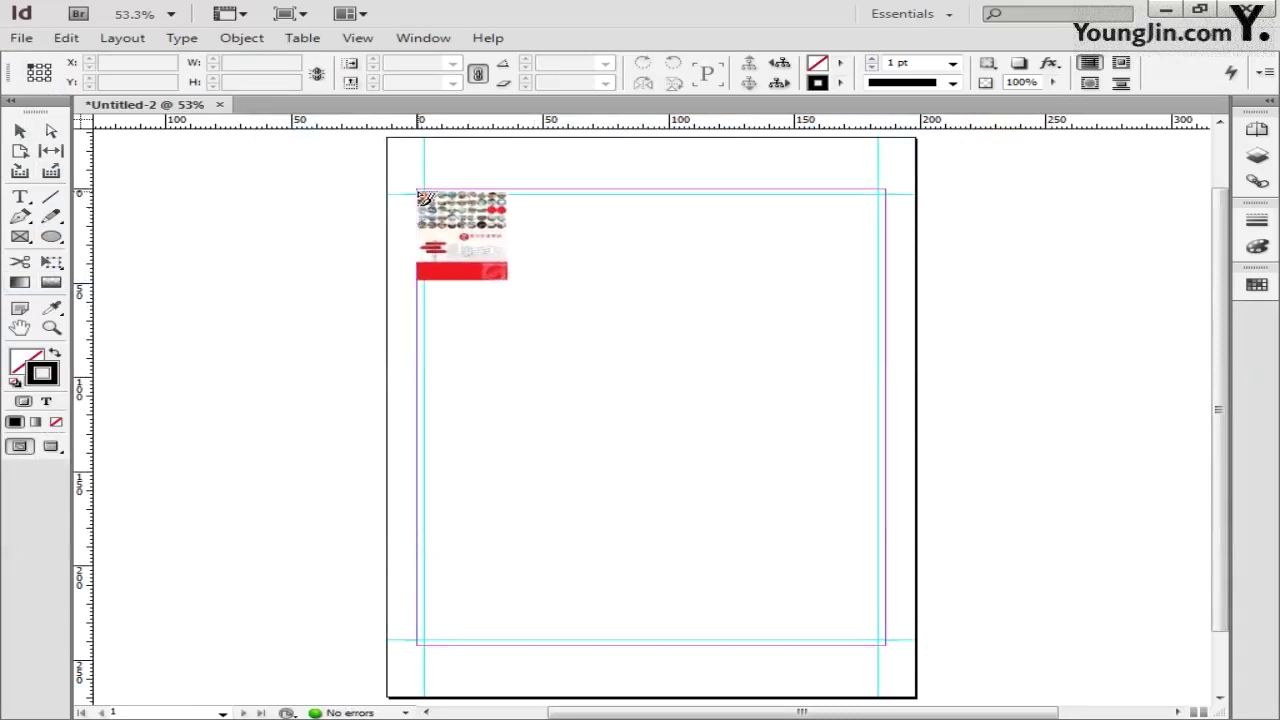
pyautogui.click(419, 191)
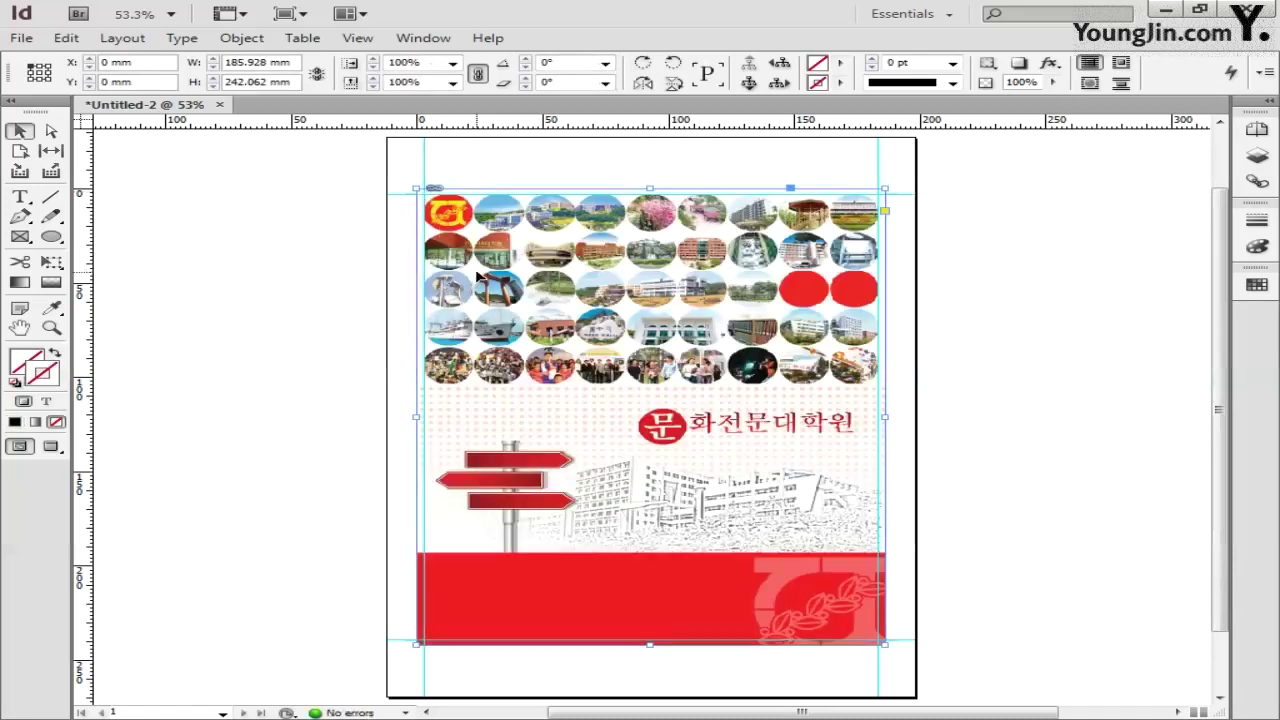
# Position the placed image at X 0, Y 0 and set its frame to 186 mm wide and 242 mm high.
pyautogui.click(132, 62)
pyautogui.write('0')
pyautogui.press('Tab')
pyautogui.write('0')
pyautogui.press('Tab')
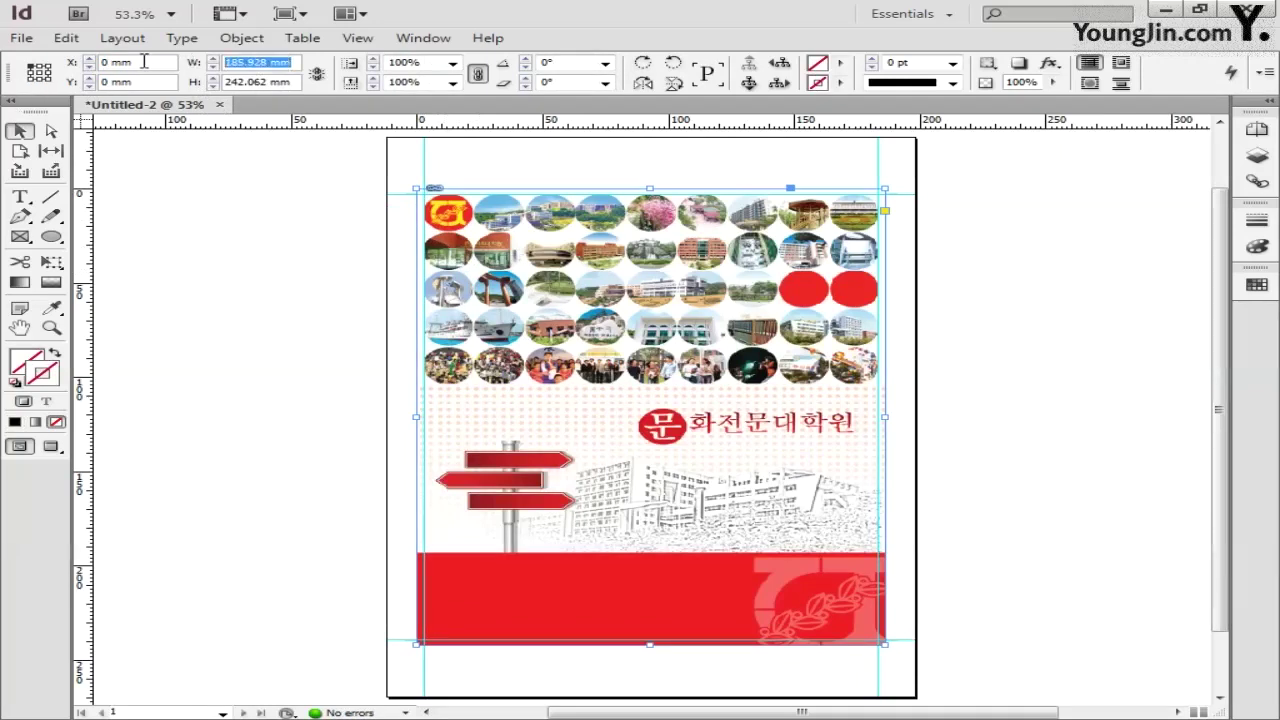
pyautogui.write('186')
pyautogui.press('Return')
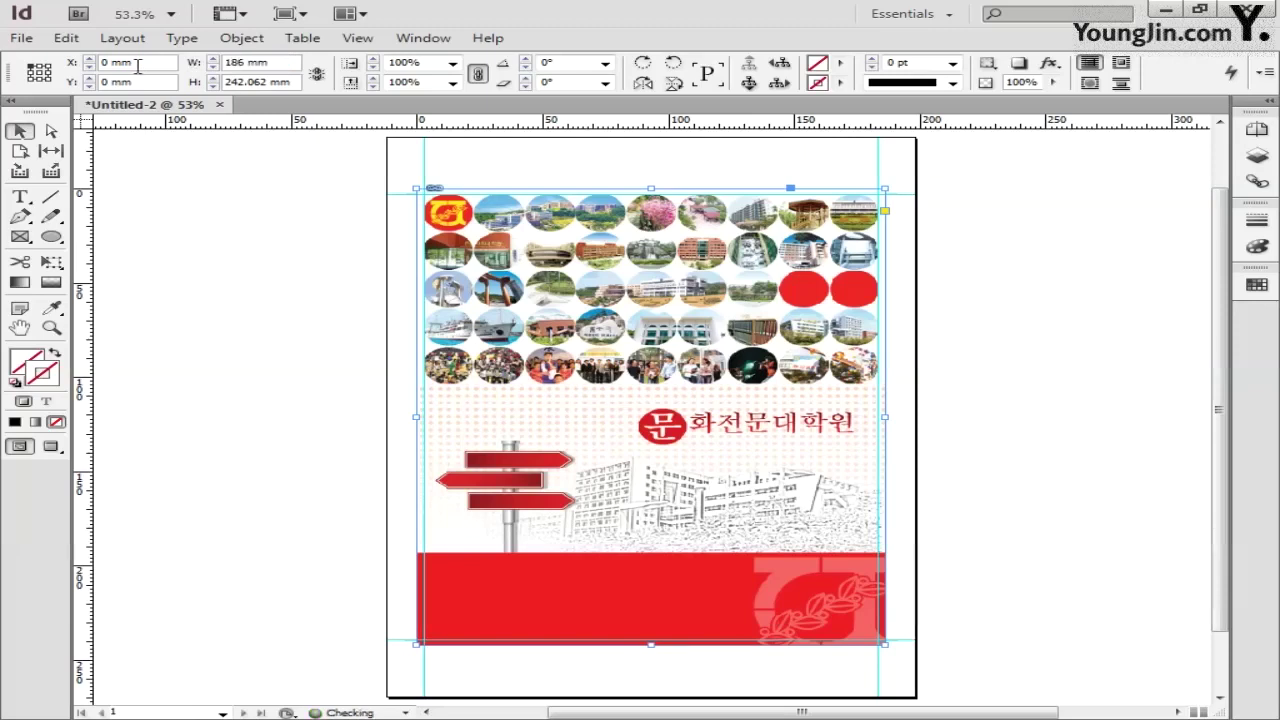
pyautogui.click(297, 81)
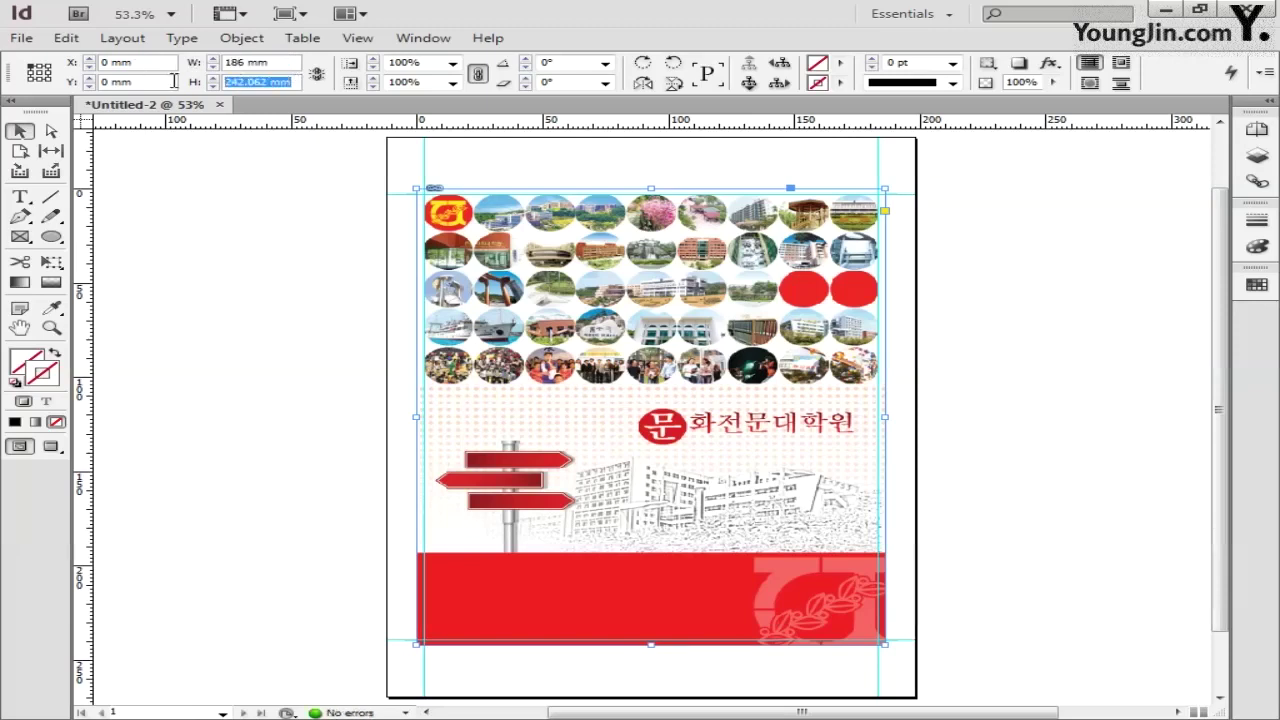
pyautogui.write('242')
pyautogui.press('Return')
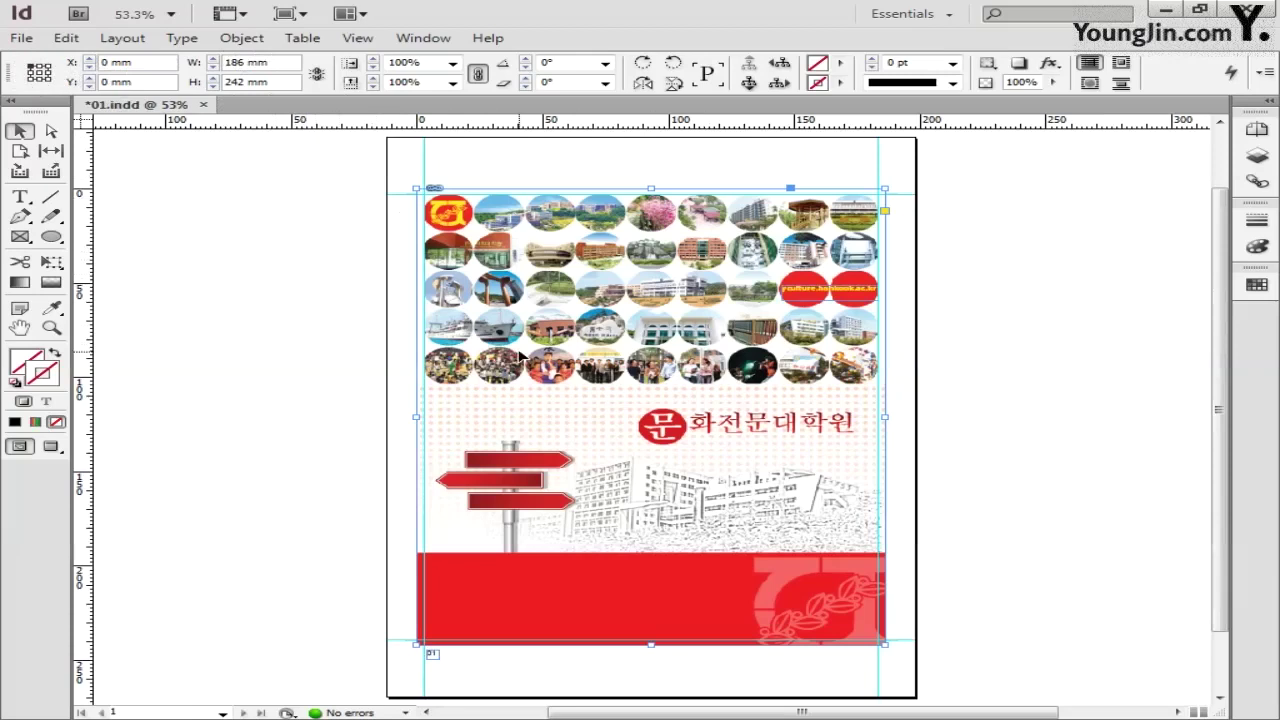
# Set the placed image's display performance to High Quality Display.
pyautogui.rightClick(521, 356)
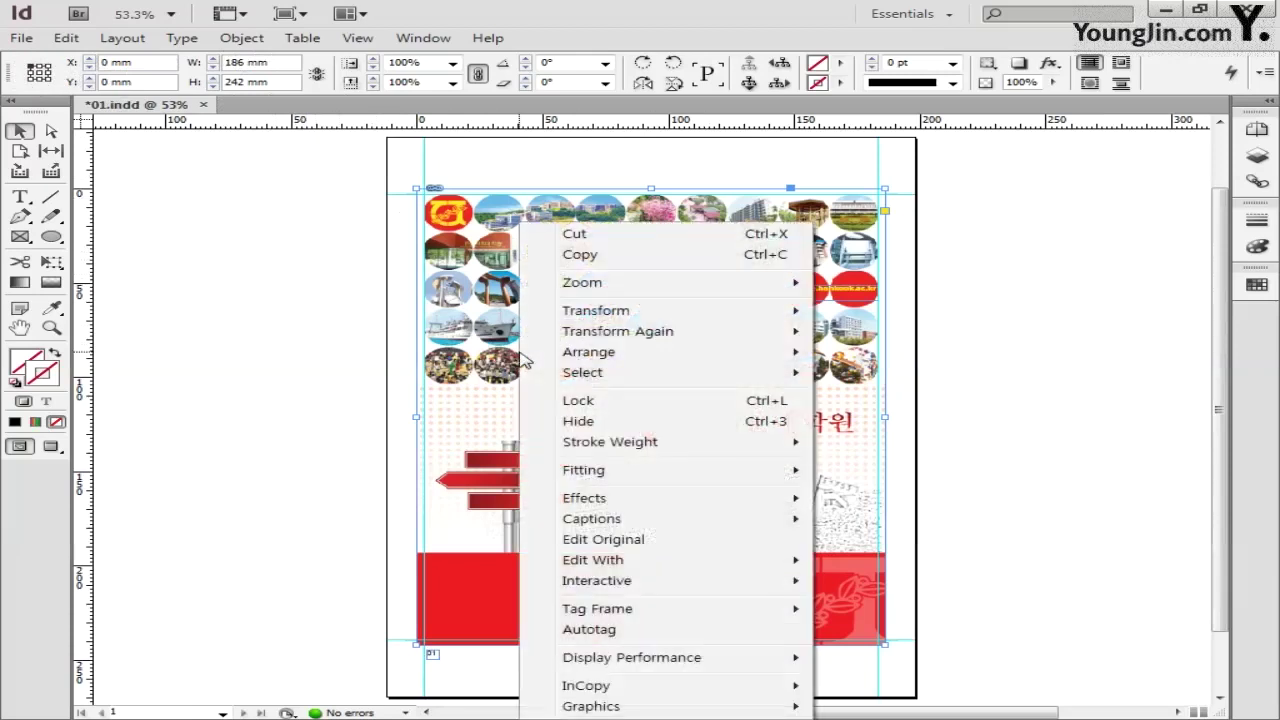
pyautogui.moveTo(609, 662)
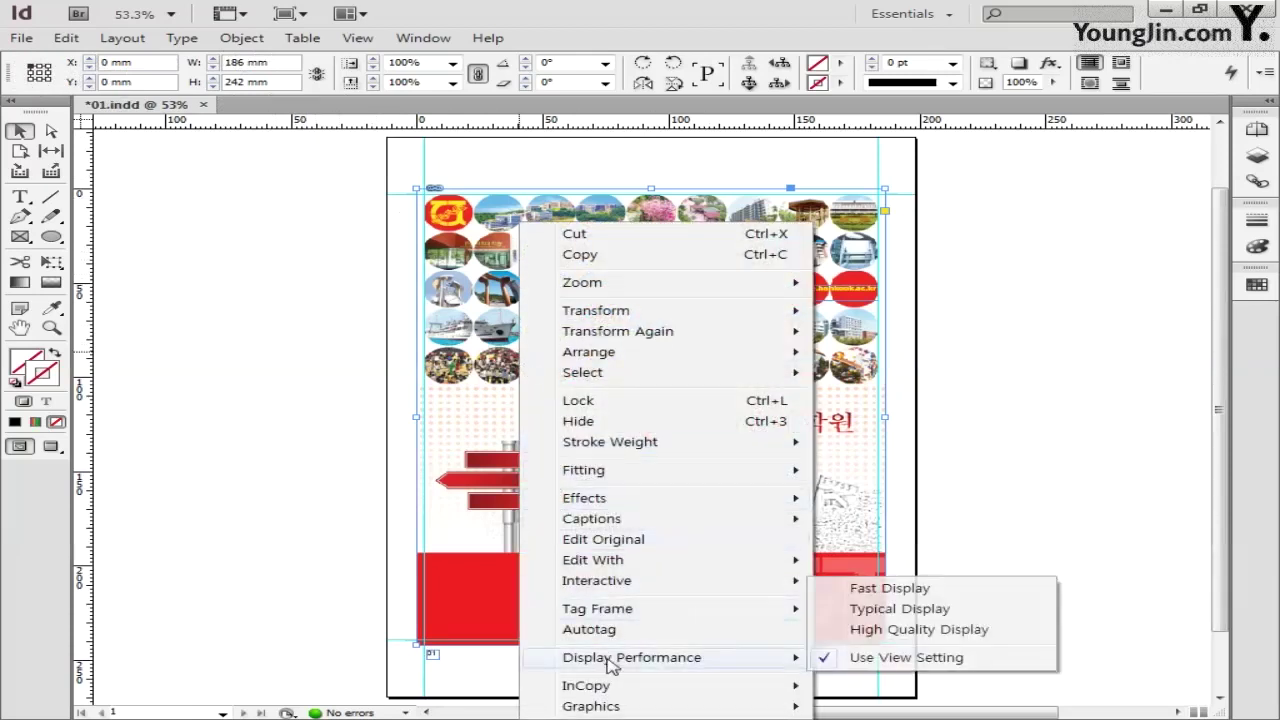
pyautogui.click(876, 630)
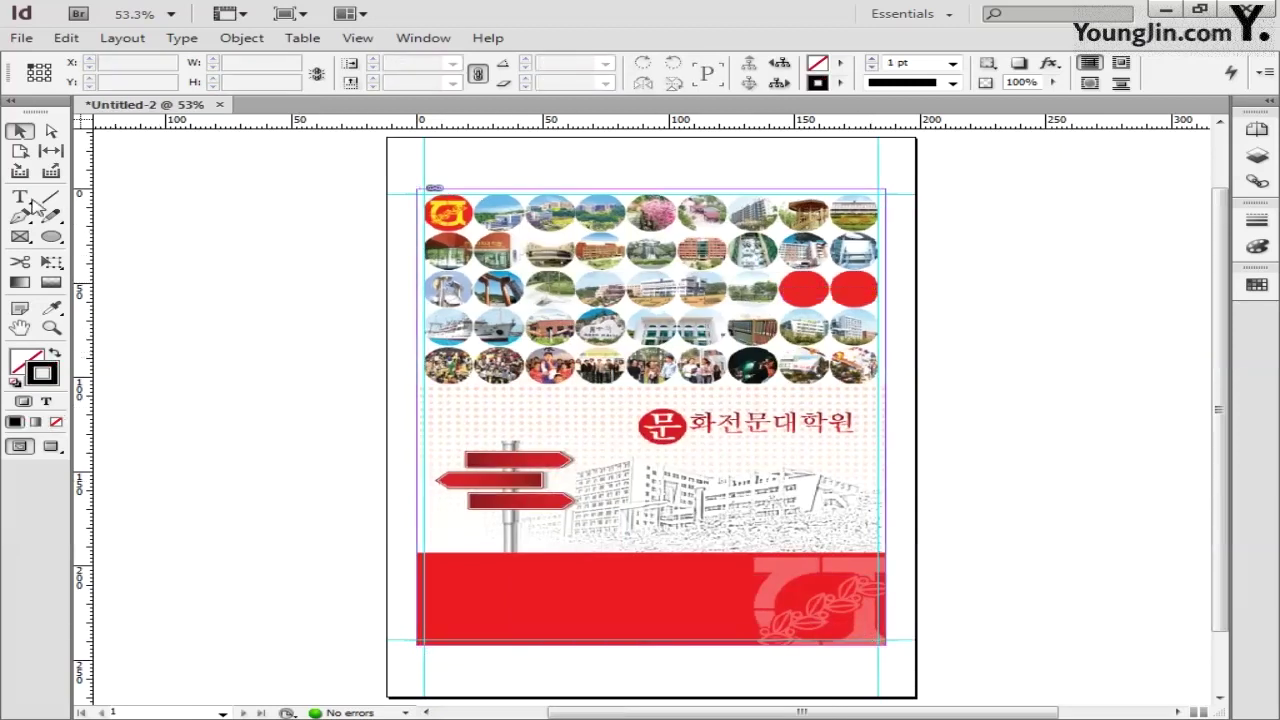
# Draw a text frame about 35 mm by 7 mm over the two red circles and enter yculture.hankook.acl.kr.
pyautogui.click(20, 197)
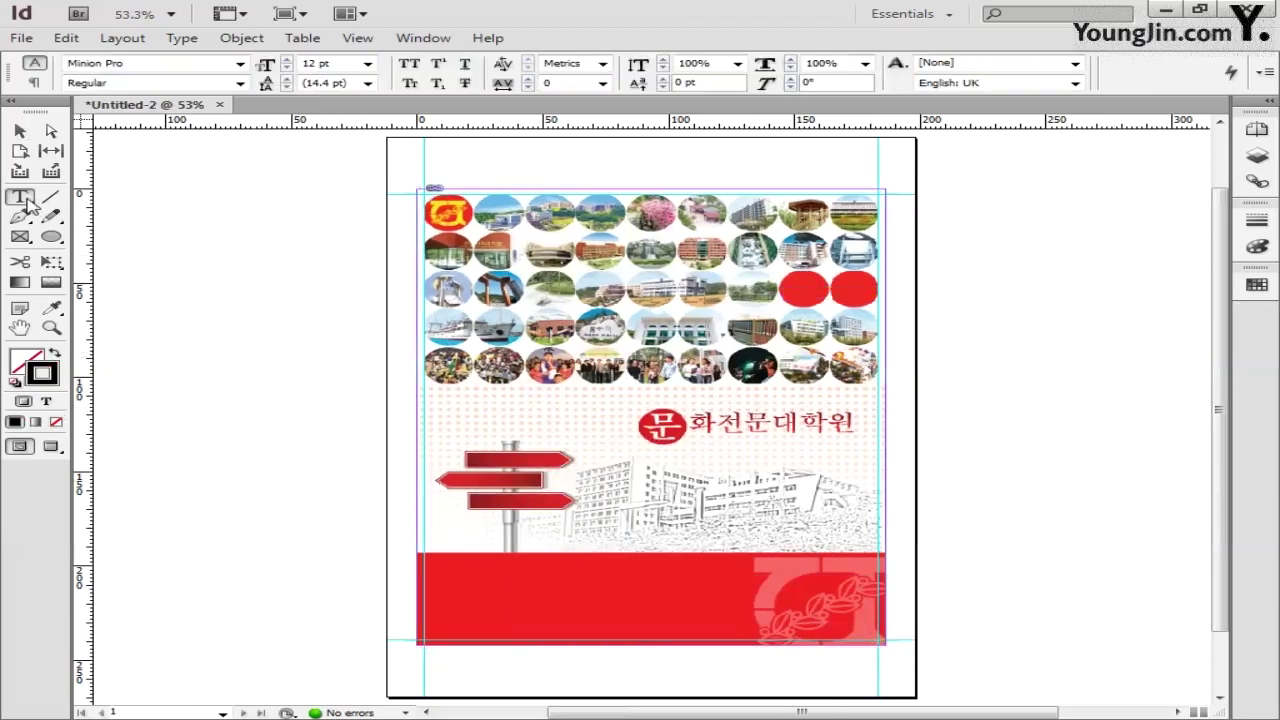
pyautogui.moveTo(790, 286); pyautogui.dragTo(880, 297)
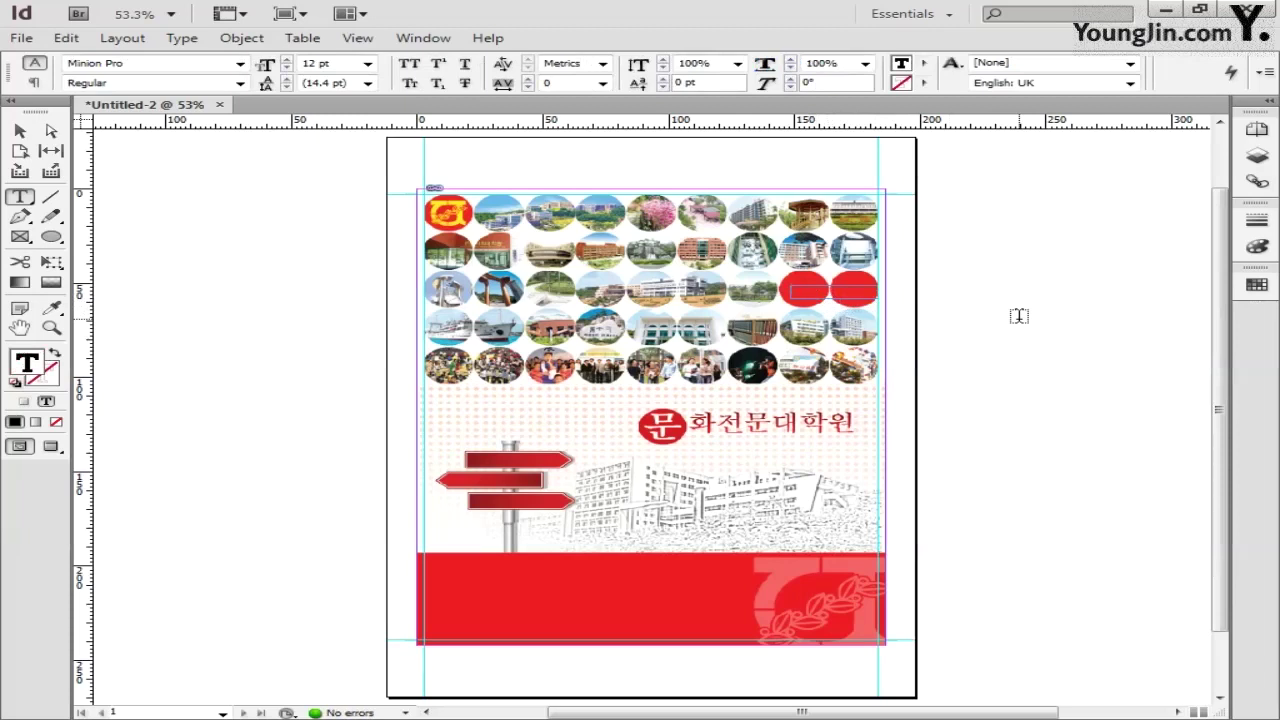
pyautogui.write('2')
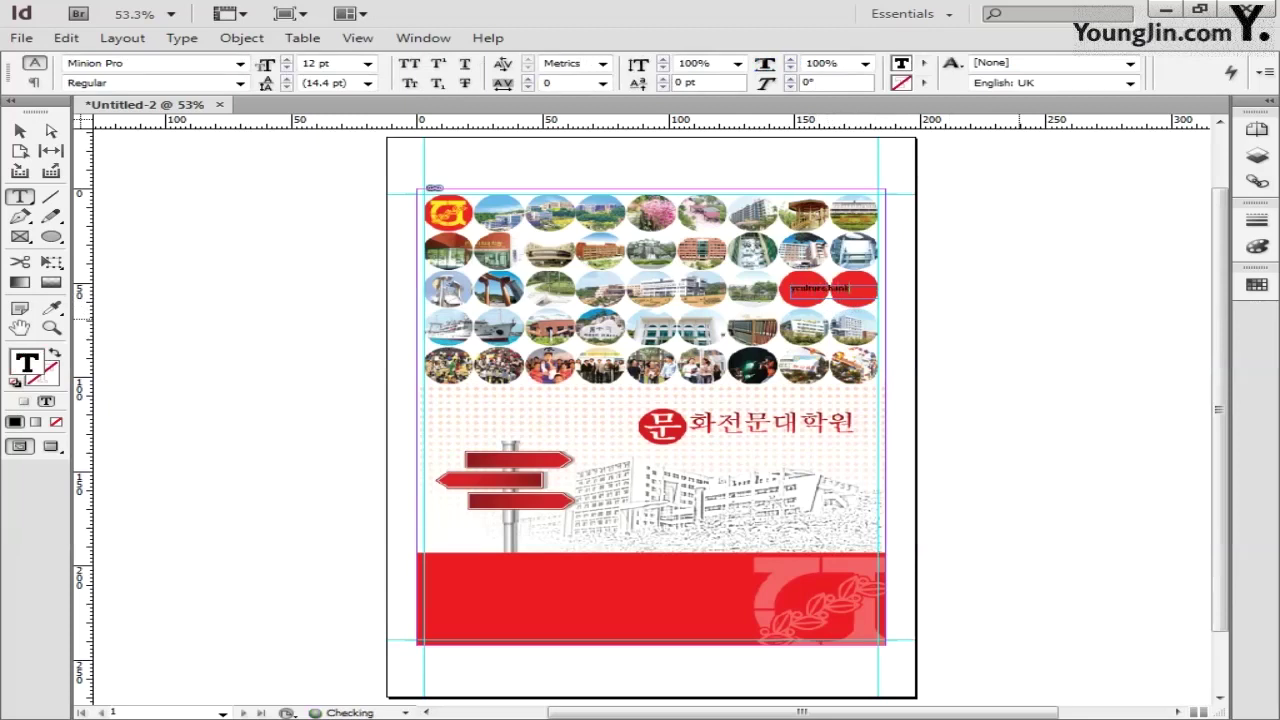
pyautogui.click(20, 131)
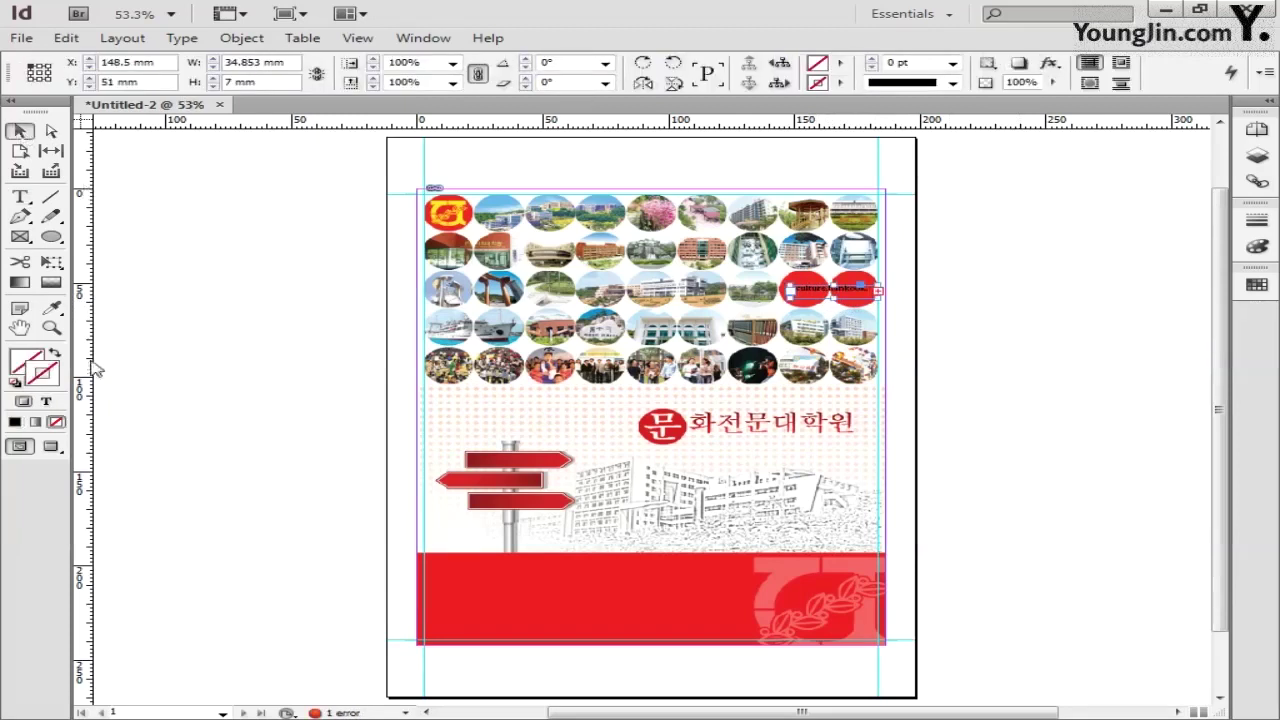
# Enlarge the text frame on the red circles to about 38.1 by 8.2 mm and correct the address to yculture.hankook.ac.kr.
pyautogui.click(51, 328)
pyautogui.moveTo(772, 263); pyautogui.dragTo(892, 324)
pyautogui.press('v')
pyautogui.moveTo(314, 342); pyautogui.dragTo(231, 316)
pyautogui.moveTo(999, 431); pyautogui.dragTo(1074, 451)
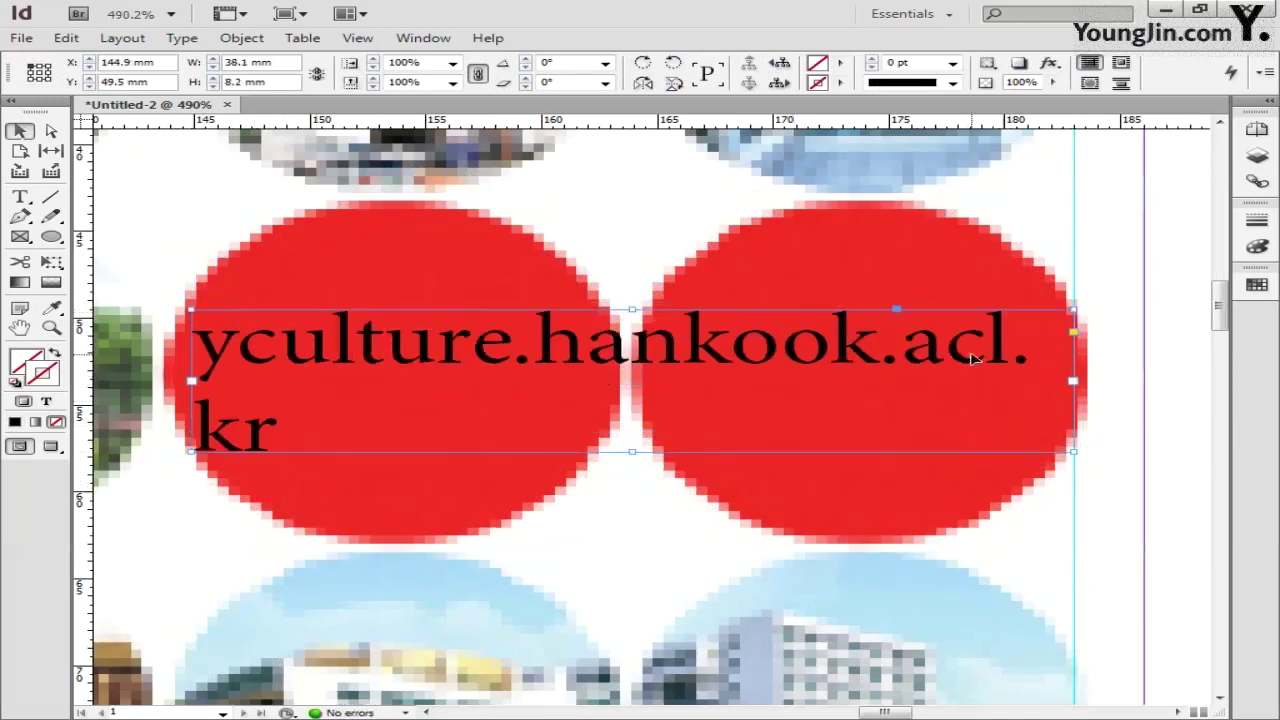
pyautogui.doubleClick(978, 357)
pyautogui.press('BackSpace')
# Format the web address in Adobe Gothic Std at 10 pt and move its frame down to Y 51 mm.
pyautogui.hotkey('ctrl', 'a')
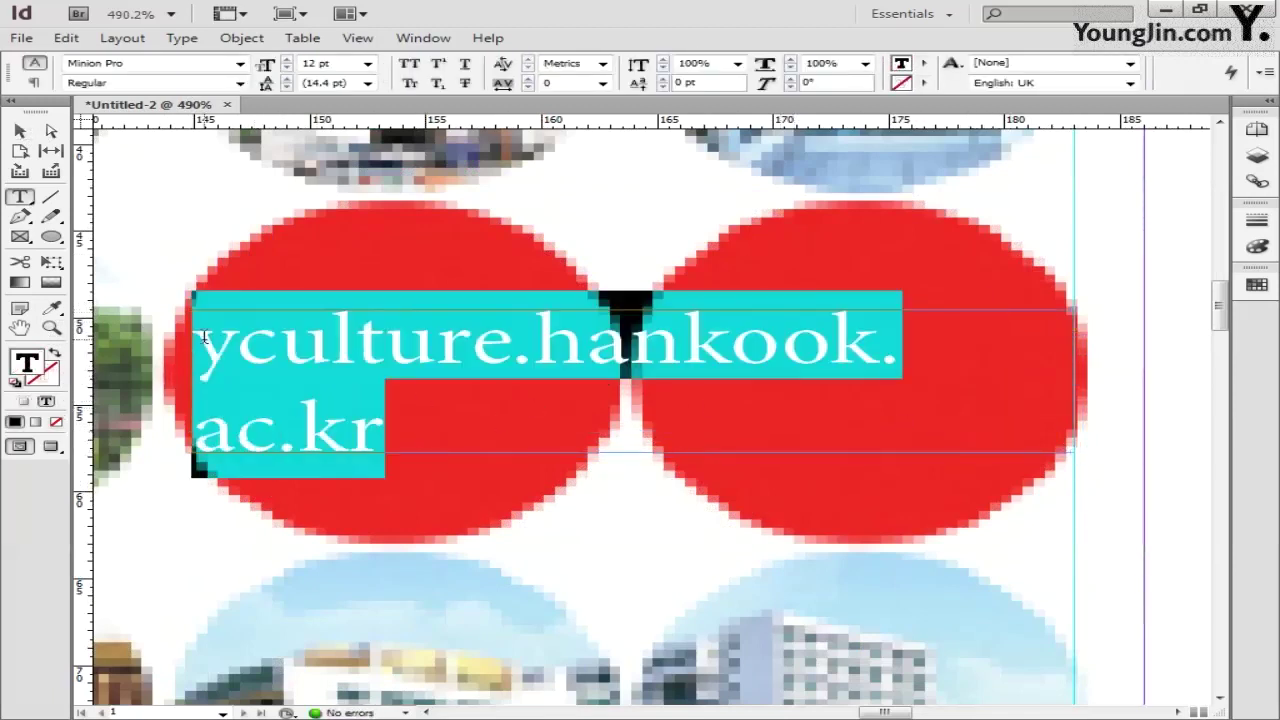
pyautogui.click(240, 63)
pyautogui.scroll(2, 287, 42)
pyautogui.click(270, 29)
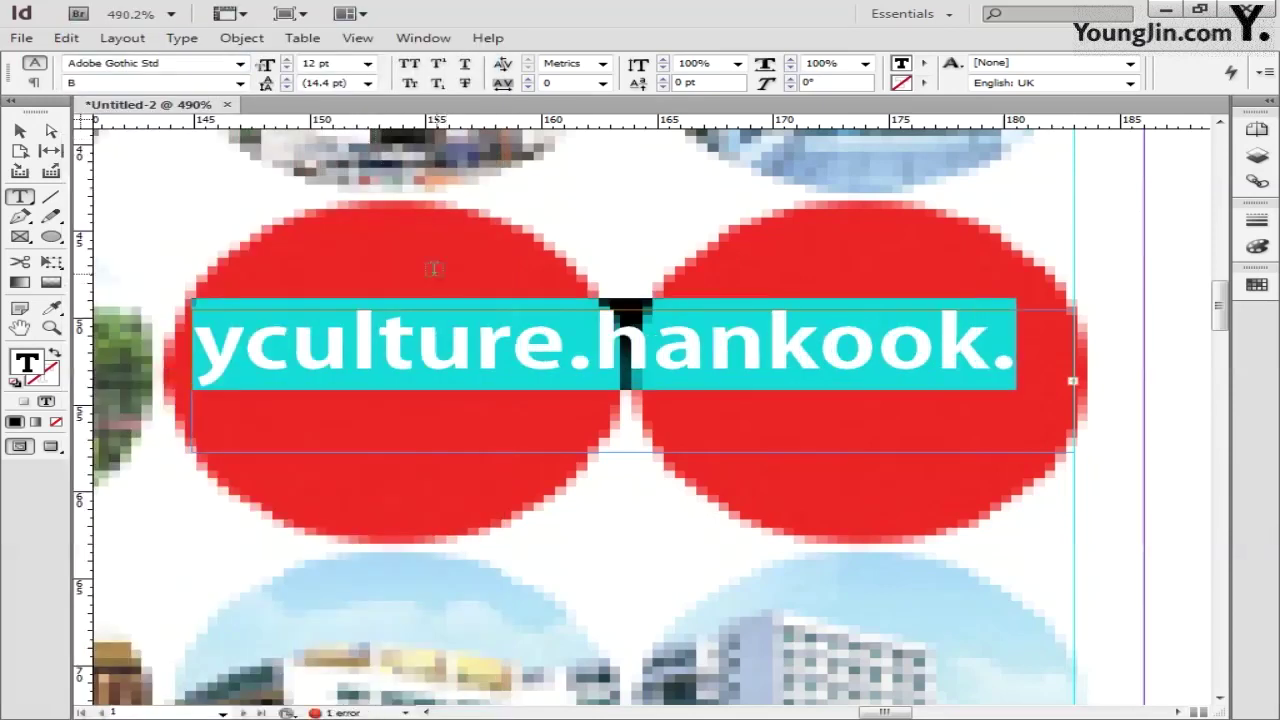
pyautogui.click(368, 63)
pyautogui.click(350, 147)
pyautogui.press('Escape')
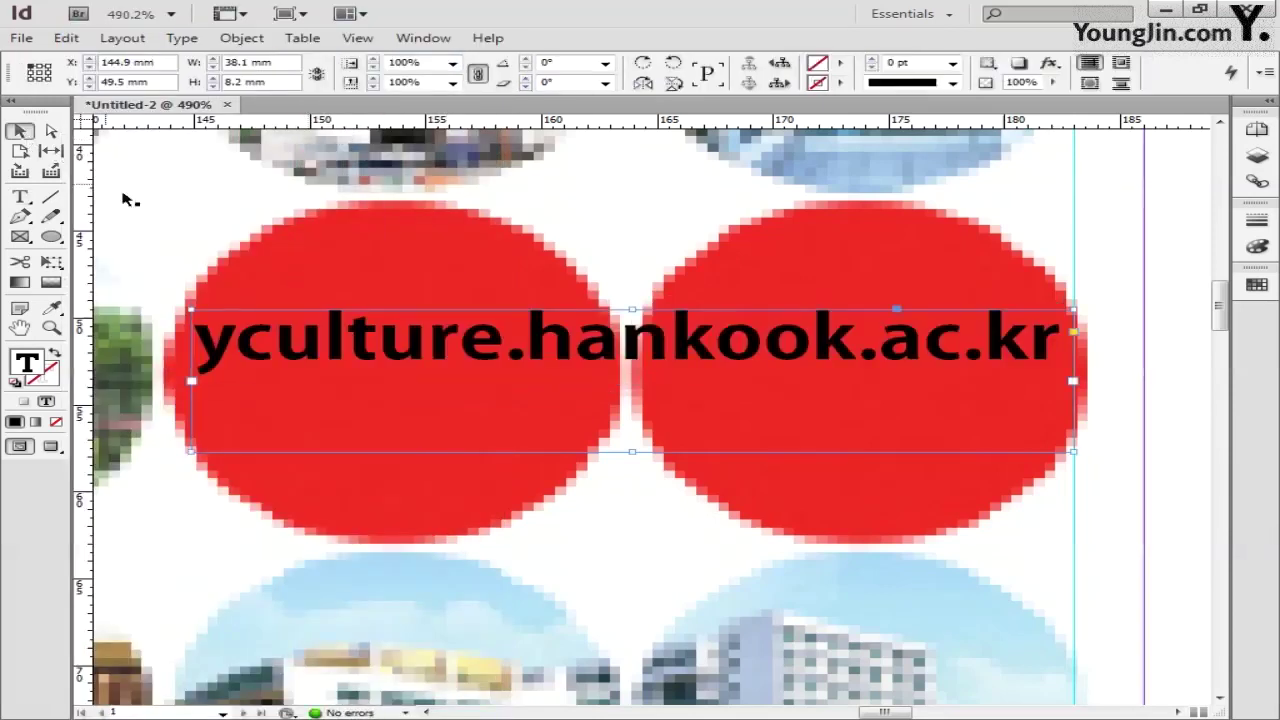
pyautogui.moveTo(402, 330); pyautogui.dragTo(420, 343)
# Colour the whole web address yellow with CMYK values 0, 0, 100, 0.
pyautogui.doubleClick(420, 343)
pyautogui.hotkey('ctrl', 'a')
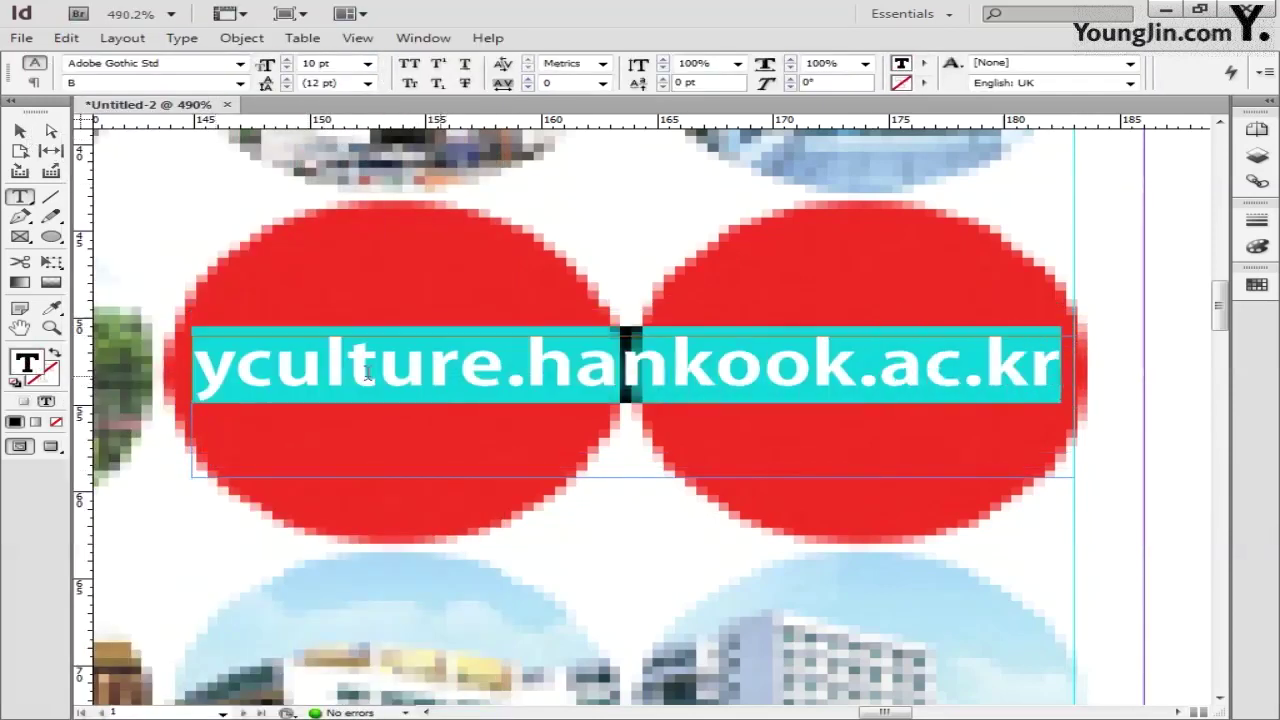
pyautogui.doubleClick(34, 368)
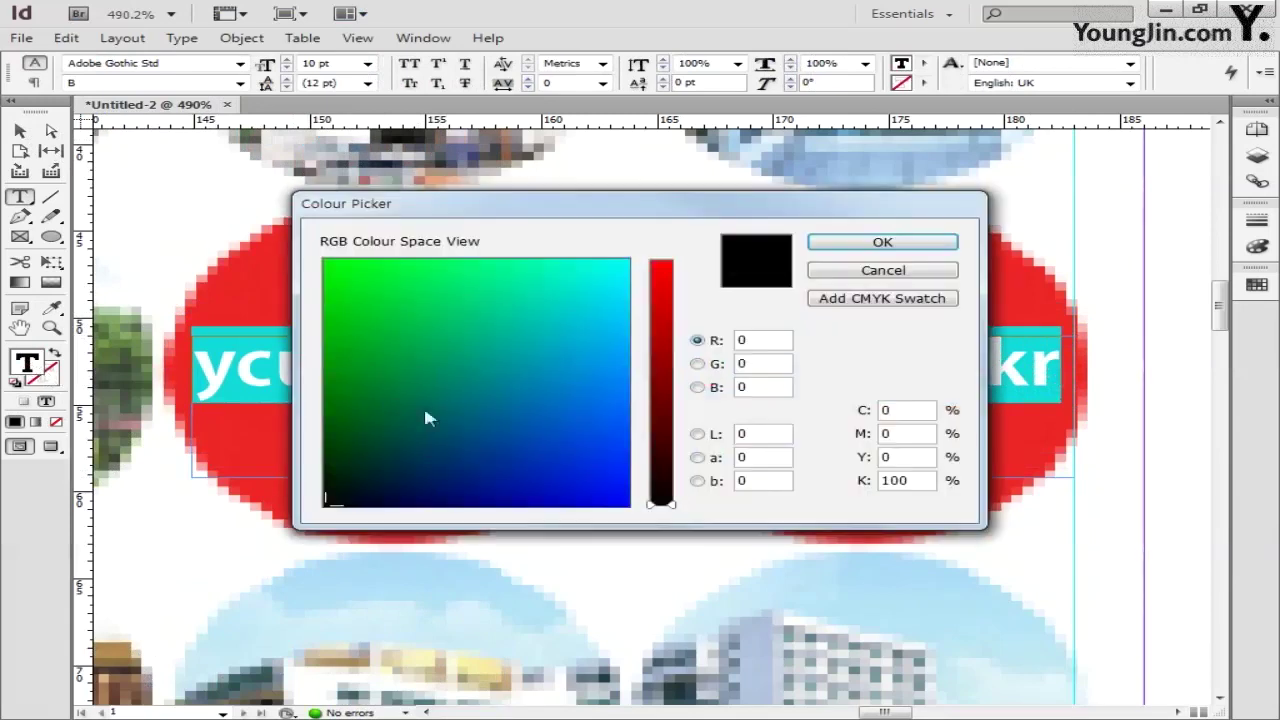
pyautogui.doubleClick(898, 418)
pyautogui.write('0')
pyautogui.press('Tab')
pyautogui.write('0')
pyautogui.press('Tab')
pyautogui.write('100')
pyautogui.press('Tab')
pyautogui.write('0')
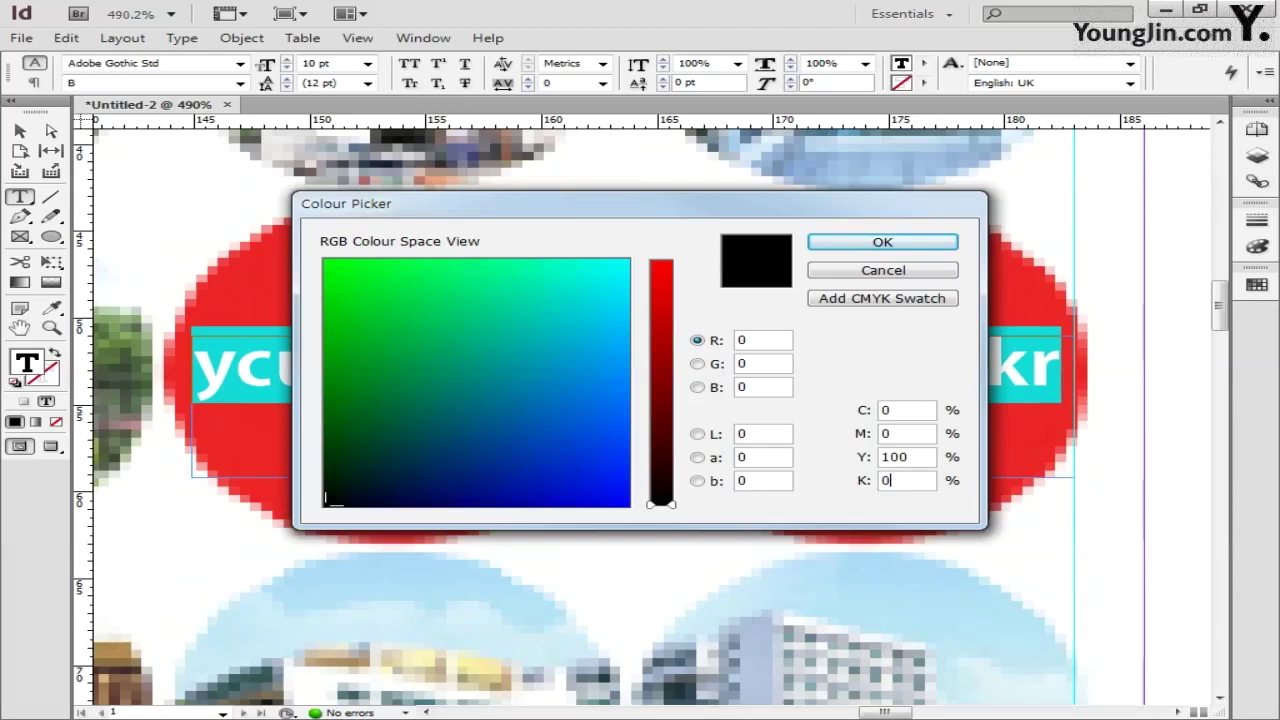
pyautogui.click(886, 244)
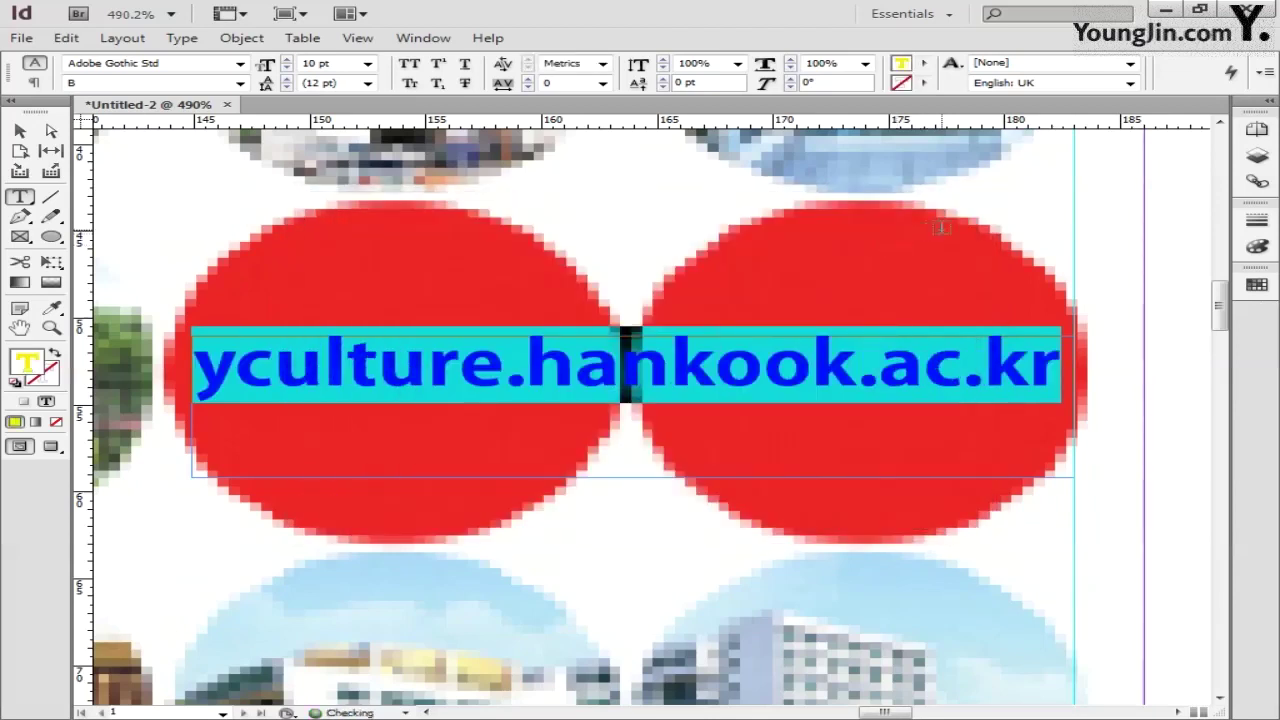
pyautogui.click(22, 131)
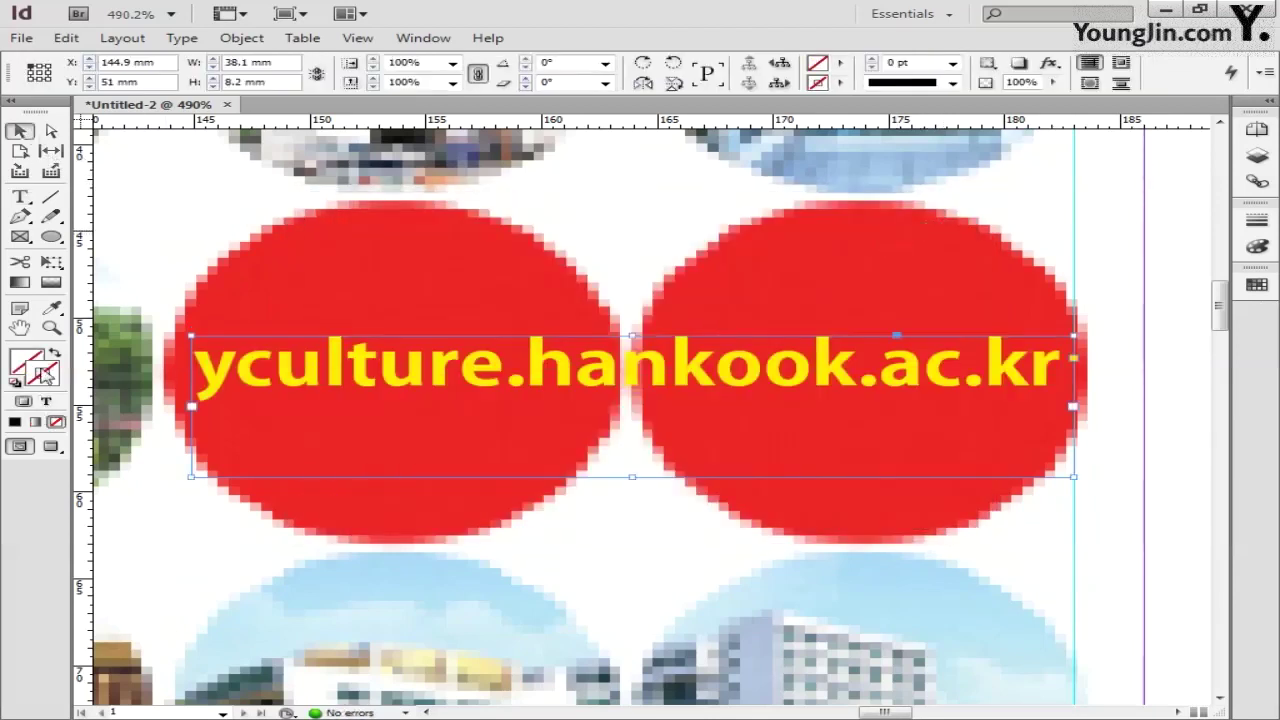
# Draw a text frame about 70.5 by 10.5 mm above the signpost and enter yculture.hankook.ac.kr.
pyautogui.doubleClick(49, 331)
pyautogui.moveTo(356, 481); pyautogui.dragTo(548, 373)
pyautogui.moveTo(491, 514); pyautogui.dragTo(496, 406)
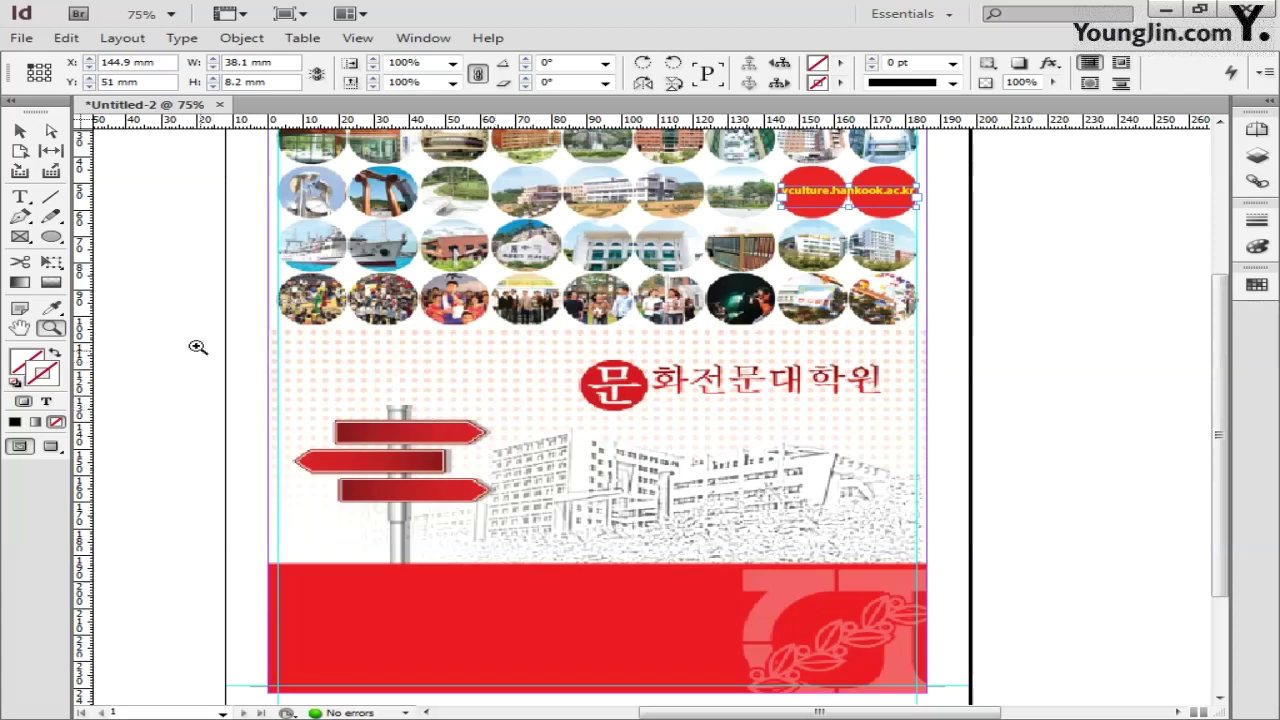
pyautogui.moveTo(243, 337); pyautogui.dragTo(650, 440)
pyautogui.press('t')
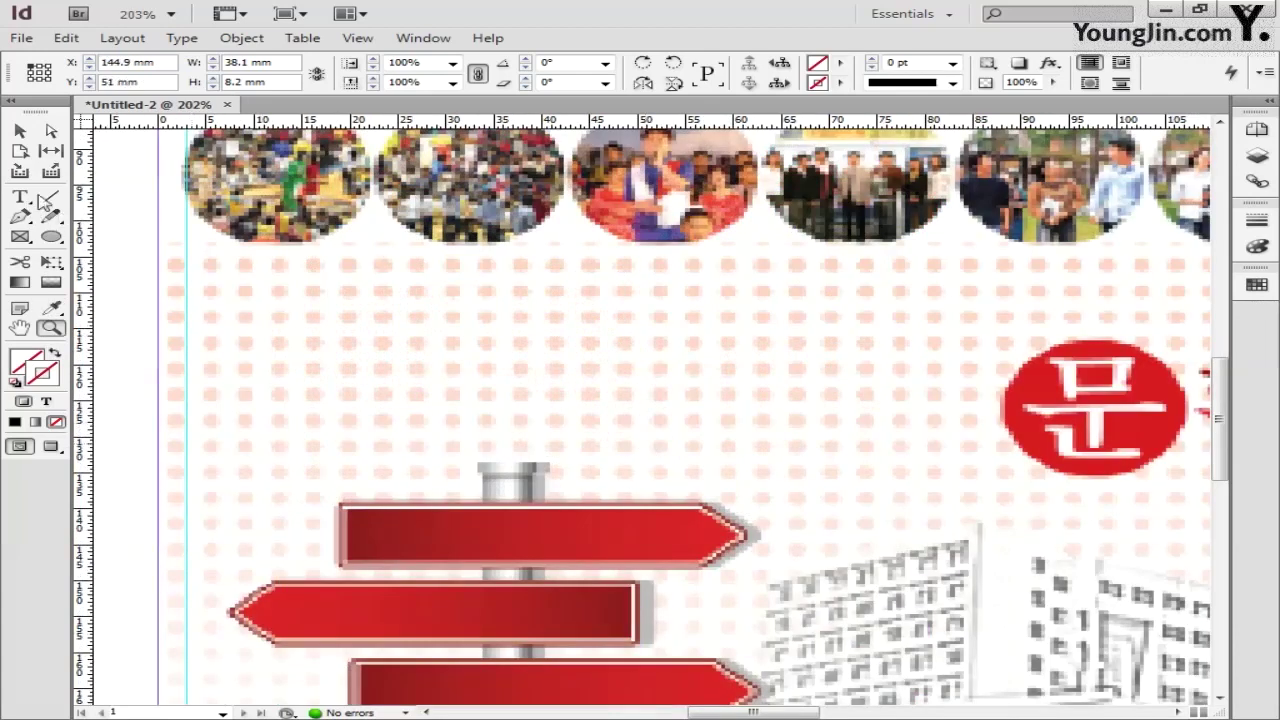
pyautogui.moveTo(302, 364); pyautogui.dragTo(978, 439)
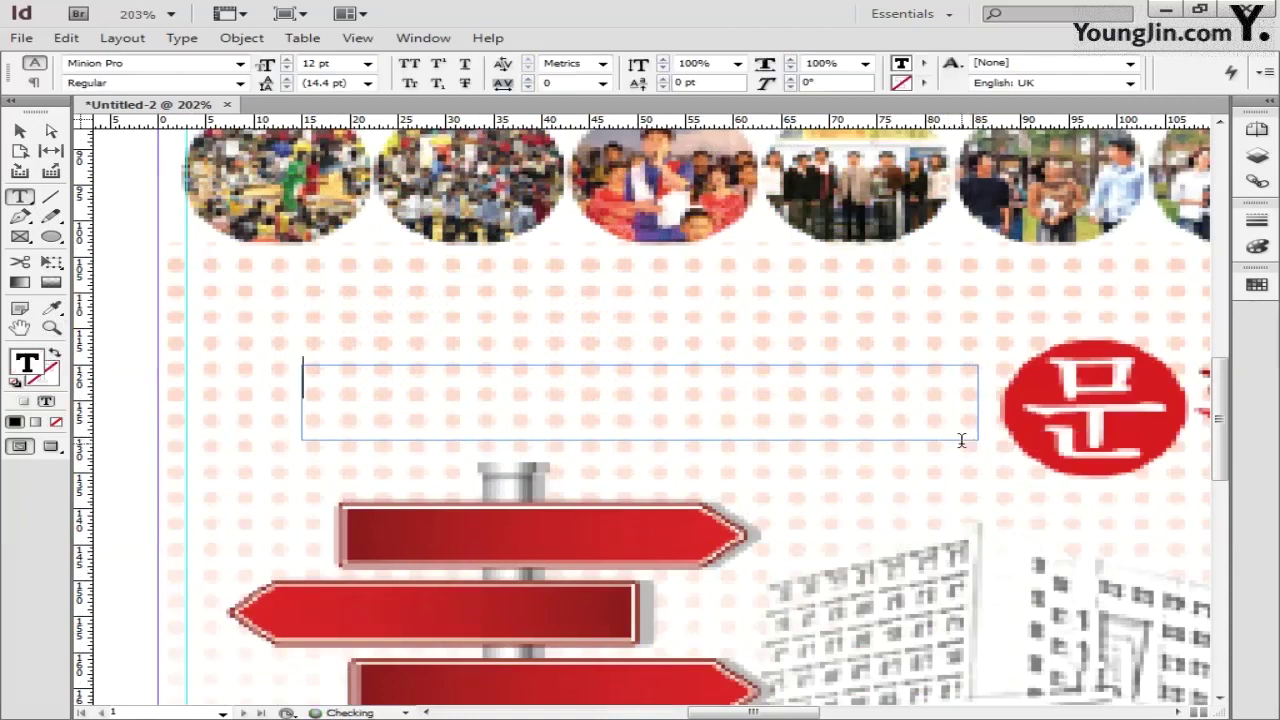
pyautogui.write('yculture.ha')
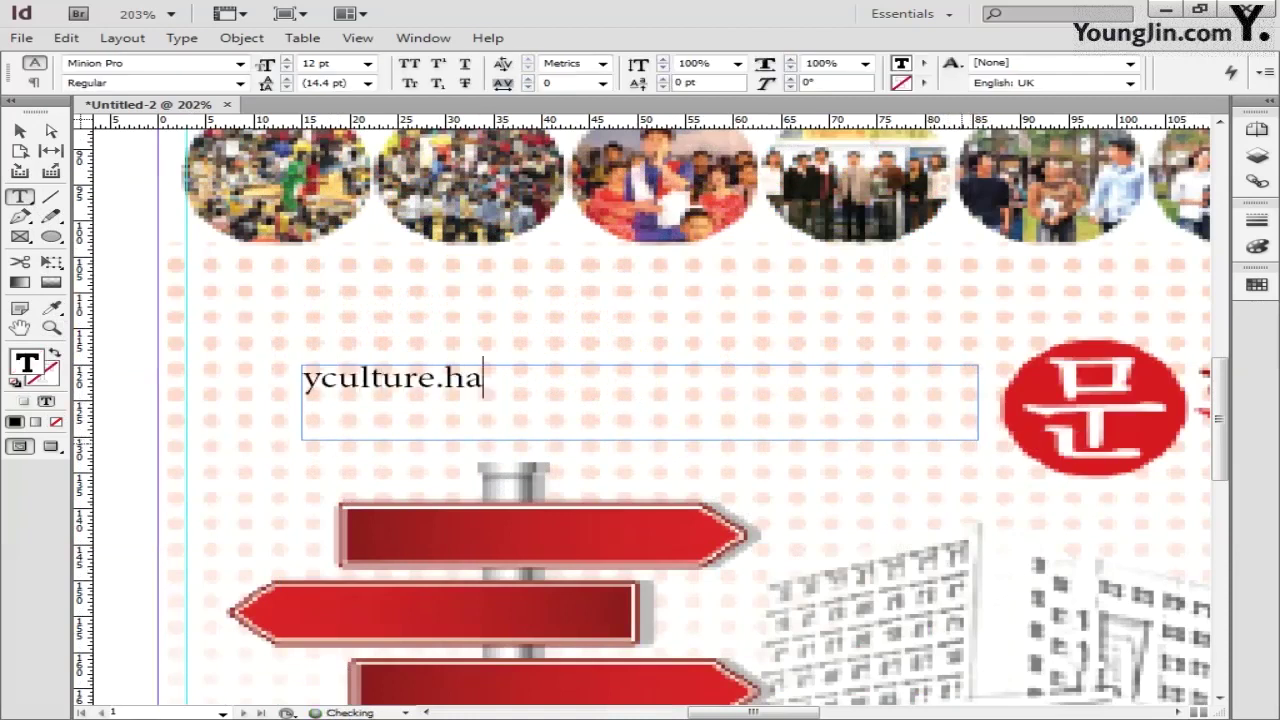
pyautogui.write('nkook.ac.kr')
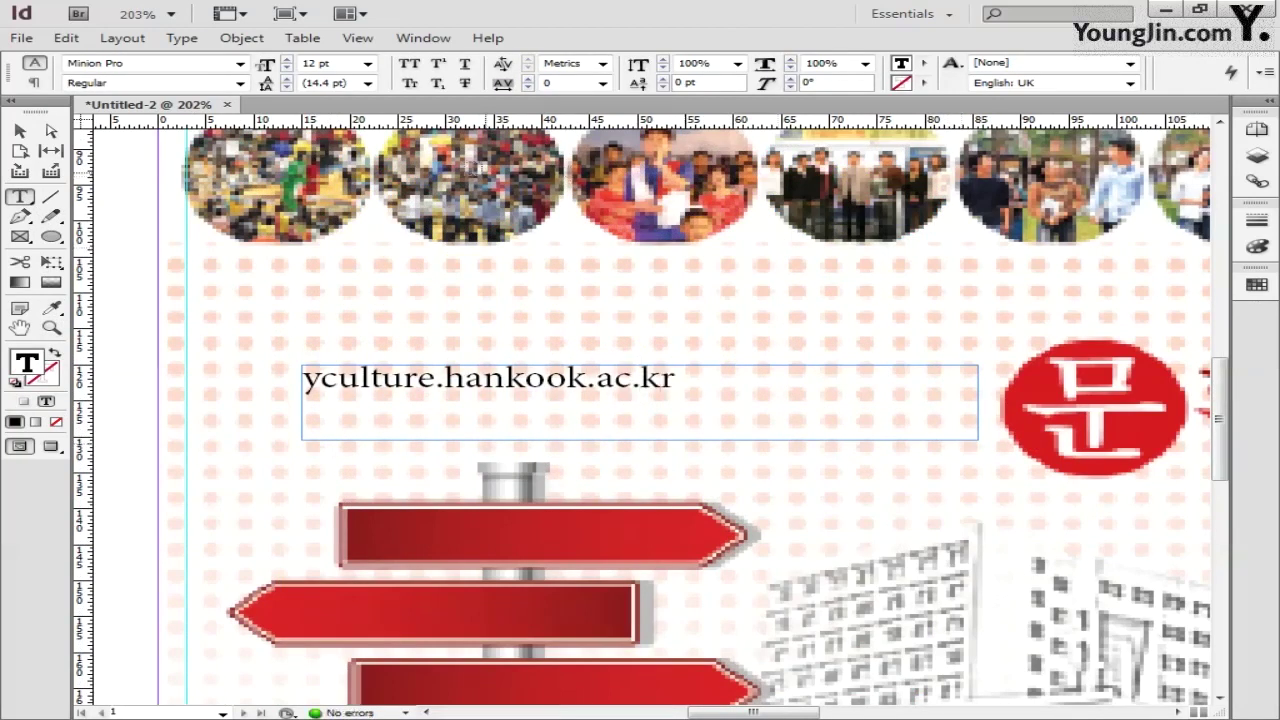
# Set the font of the web address above the signpost to Adobe Gothic Std.
pyautogui.keyDown('ctrl'); pyautogui.click(643, 374); pyautogui.keyUp('ctrl')
pyautogui.moveTo(676, 378); pyautogui.dragTo(286, 378)
pyautogui.click(240, 64)
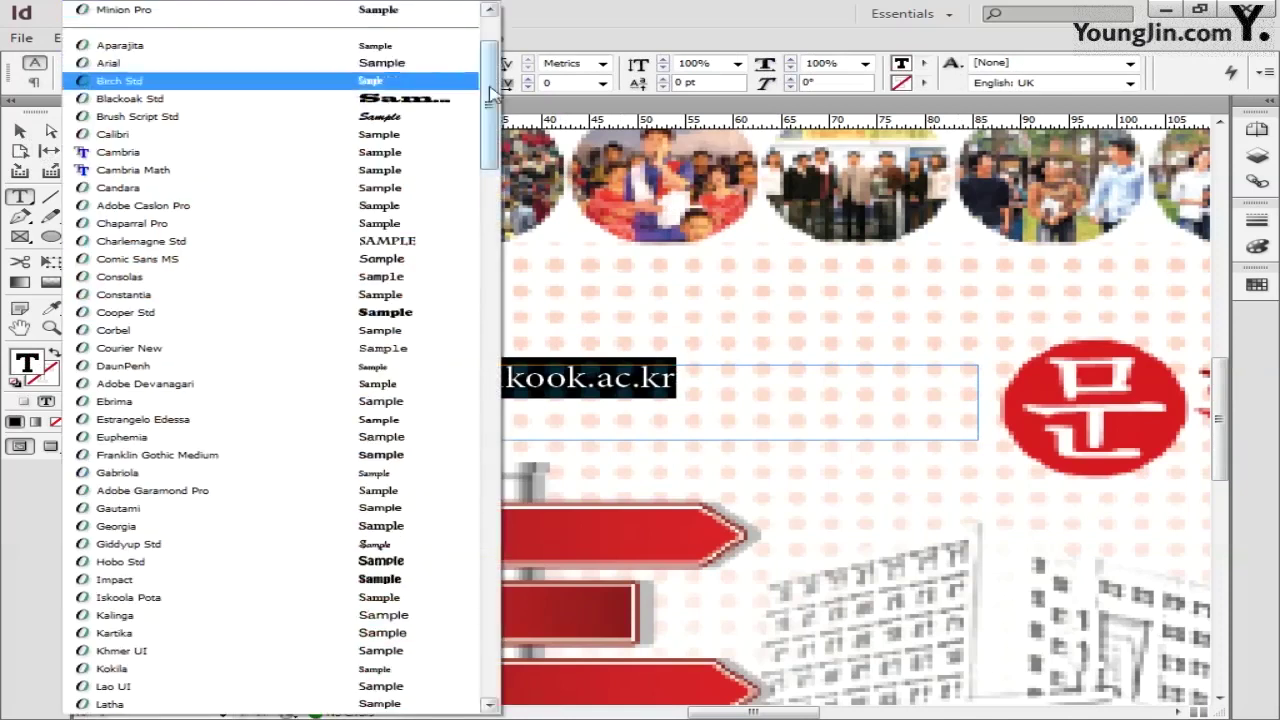
pyautogui.moveTo(490, 95); pyautogui.dragTo(490, 600)
pyautogui.click(360, 206)
pyautogui.click(28, 133)
pyautogui.doubleClick(684, 380)
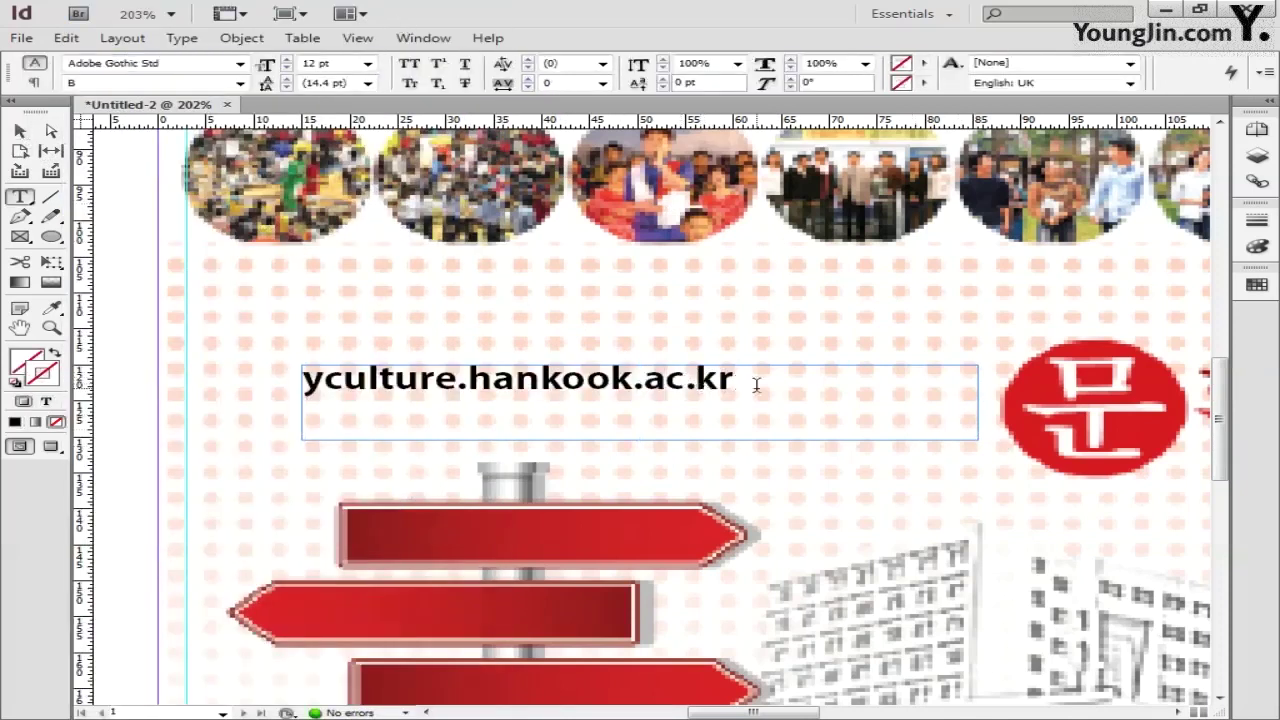
# Set the whole web address above the signpost to 14 pt with a tracking of 150.
pyautogui.hotkey('ctrl', 'a')
pyautogui.click(368, 63)
pyautogui.click(347, 177)
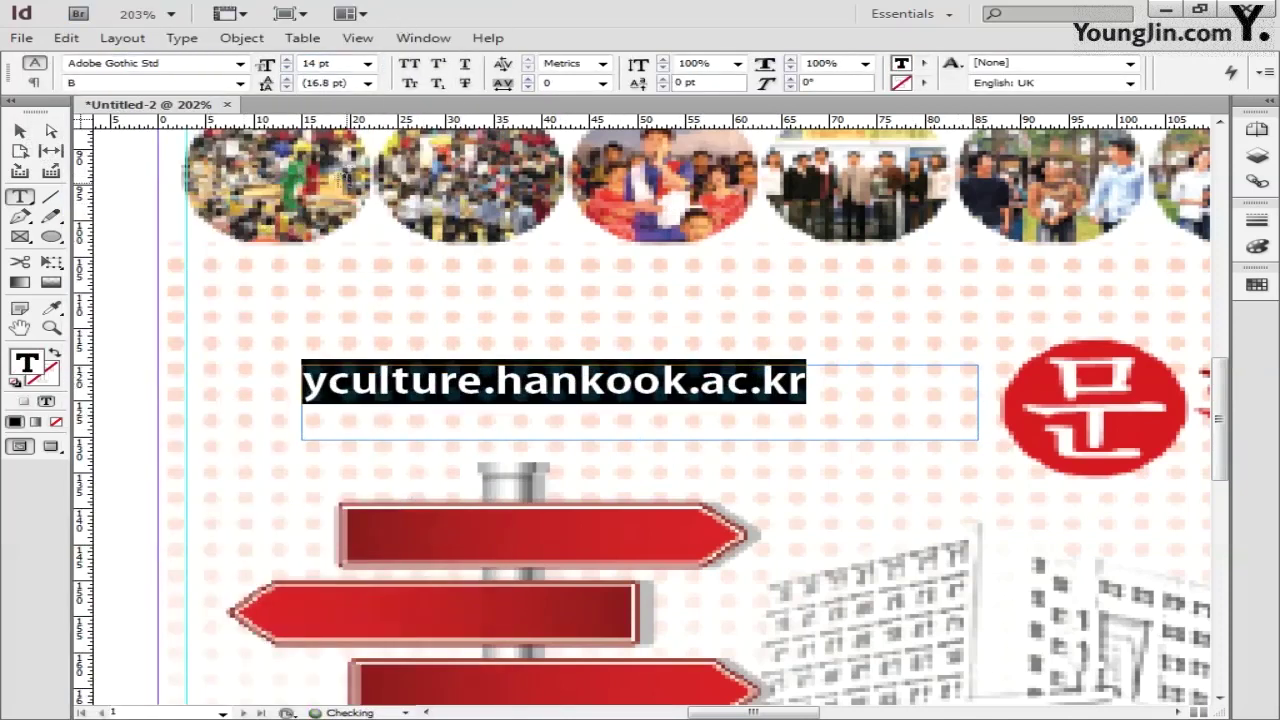
pyautogui.write('150')
pyautogui.press('Return')
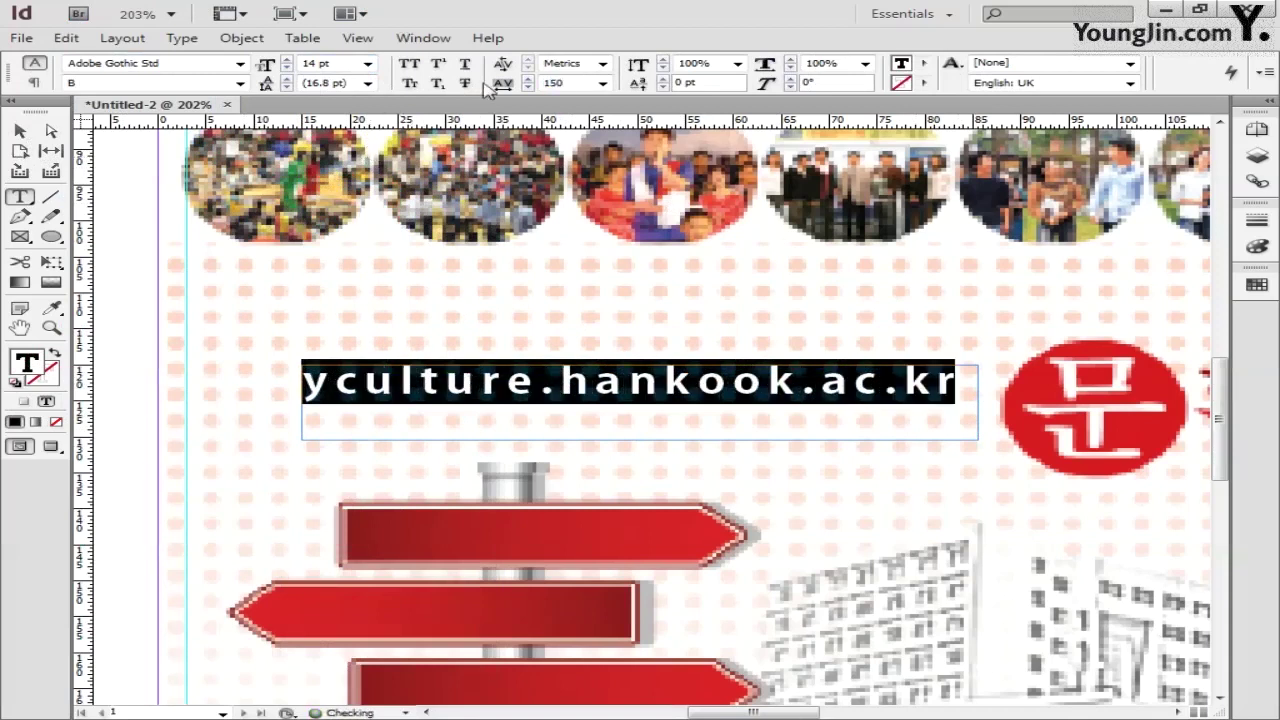
# Move the frame of the web address above the signpost to X 17.8 mm, Y 123 mm.
pyautogui.click(24, 135)
pyautogui.moveTo(452, 446); pyautogui.dragTo(470, 468)
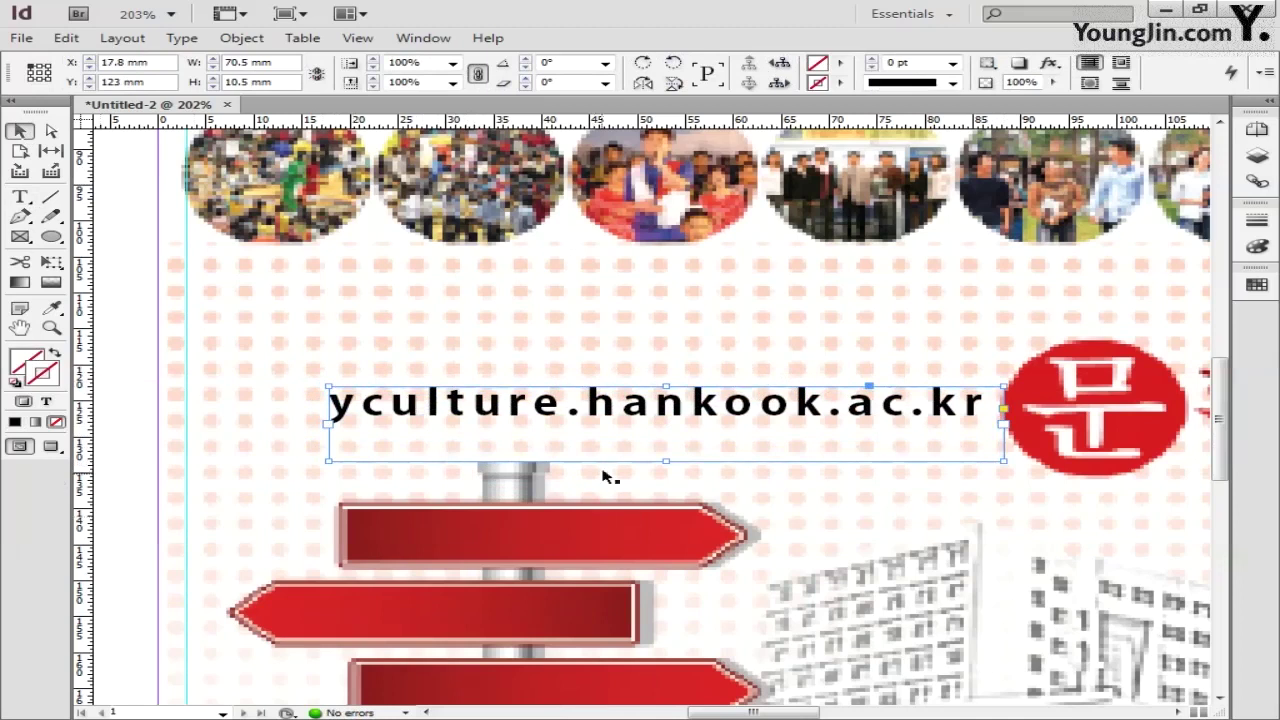
pyautogui.hotkey('ctrl', 'd')
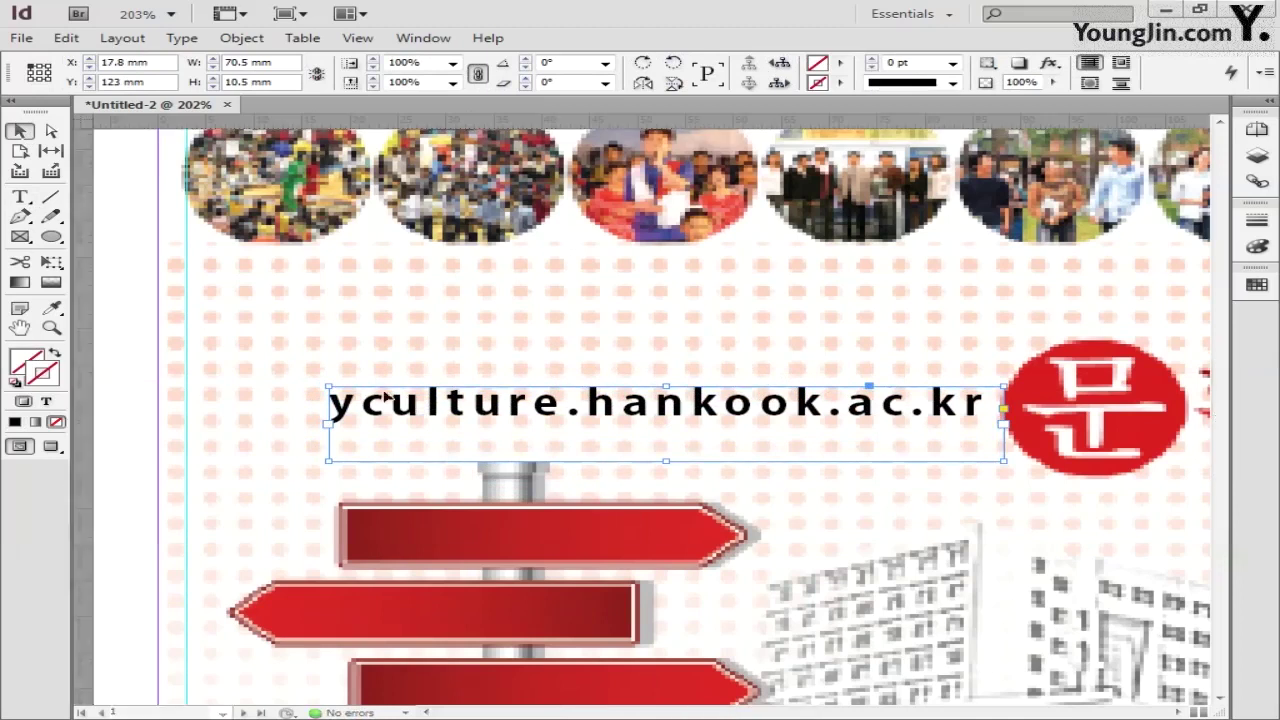
pyautogui.click(626, 348)
# Apply a linear gradient to the whole text of the web address above the signpost.
pyautogui.doubleClick(368, 407)
pyautogui.moveTo(330, 405); pyautogui.dragTo(983, 410)
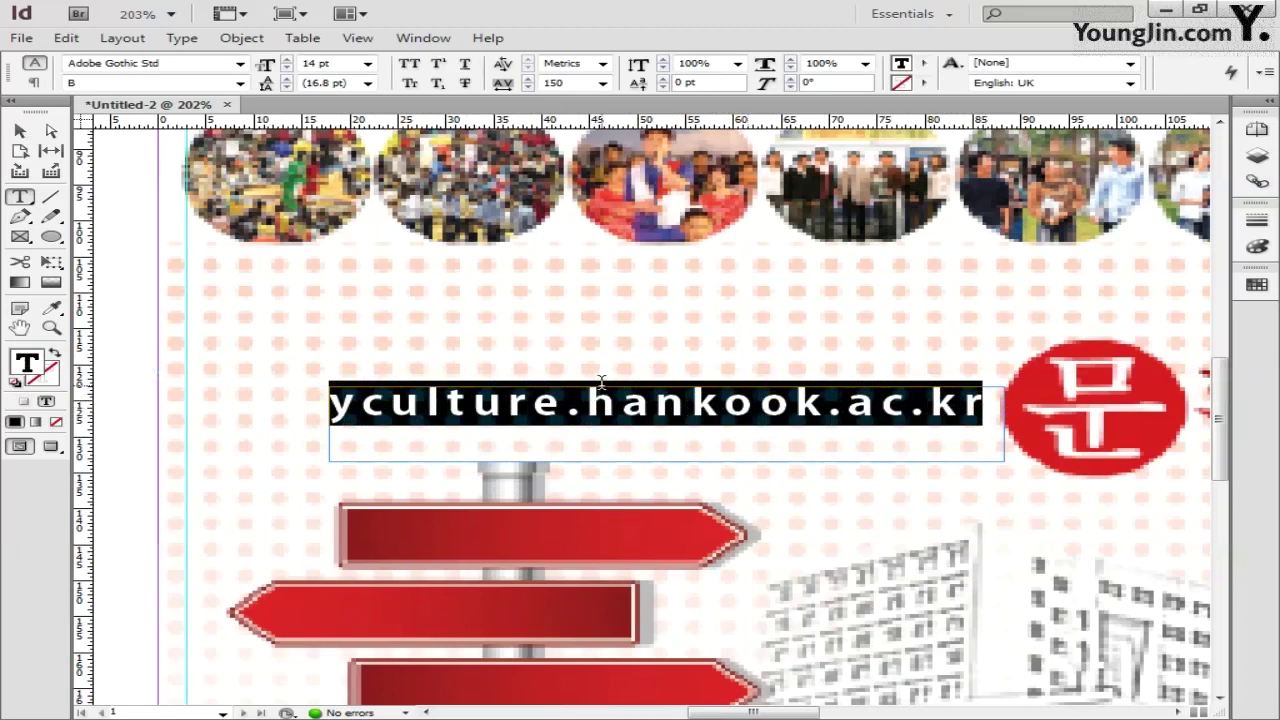
pyautogui.click(22, 286)
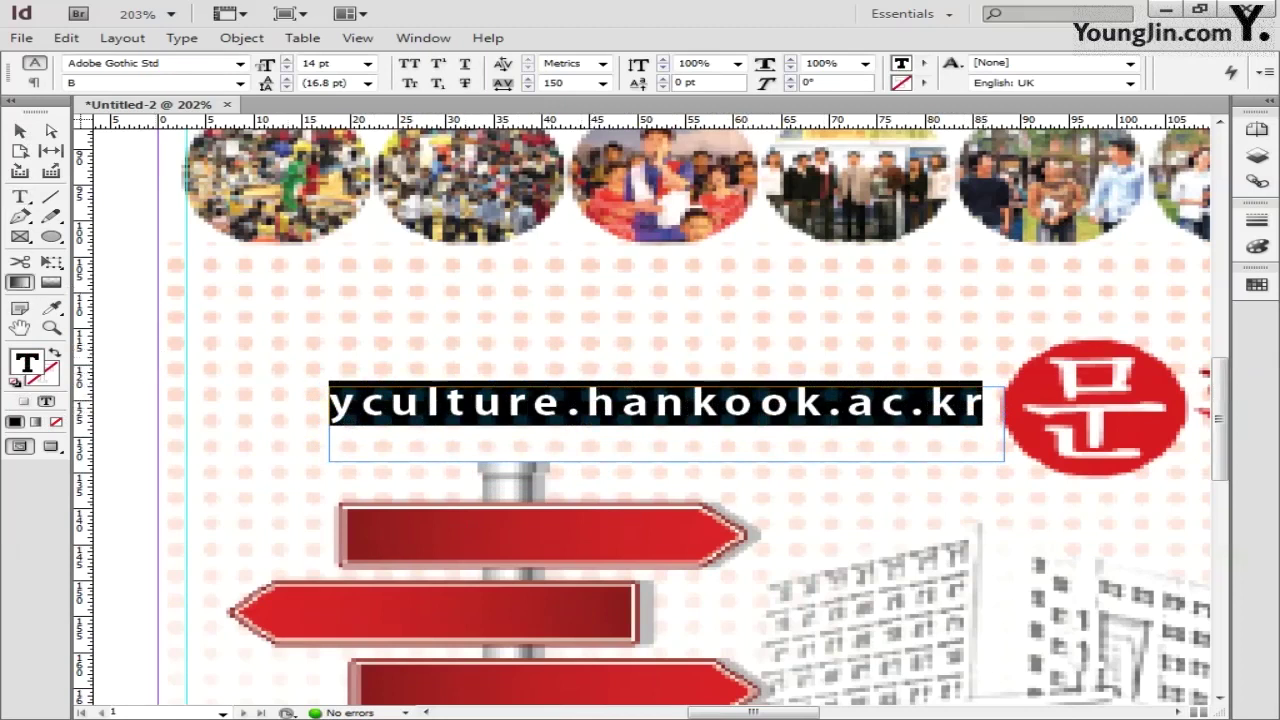
pyautogui.doubleClick(22, 284)
pyautogui.click(485, 270)
pyautogui.doubleClick(24, 286)
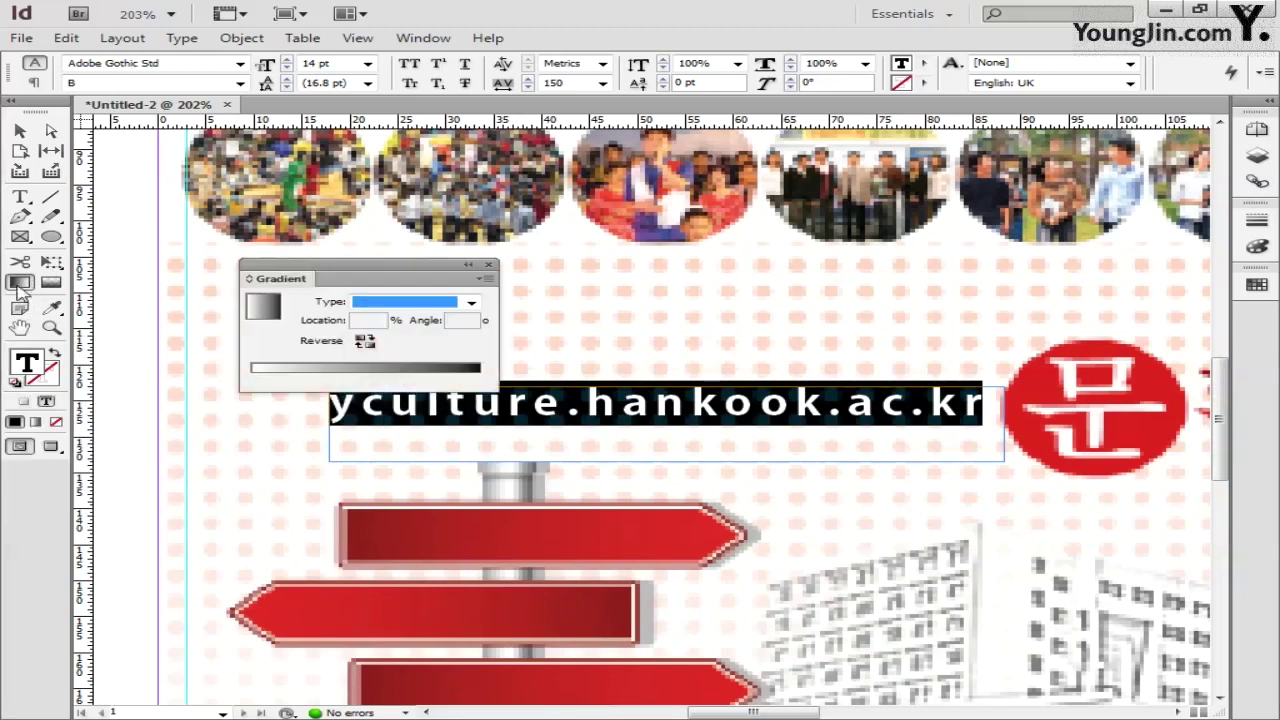
pyautogui.moveTo(330, 264); pyautogui.dragTo(247, 218)
pyautogui.click(381, 253)
pyautogui.click(372, 263)
# Add two intermediate colour stops to the text gradient and set the first one's location to 28%.
pyautogui.click(236, 332)
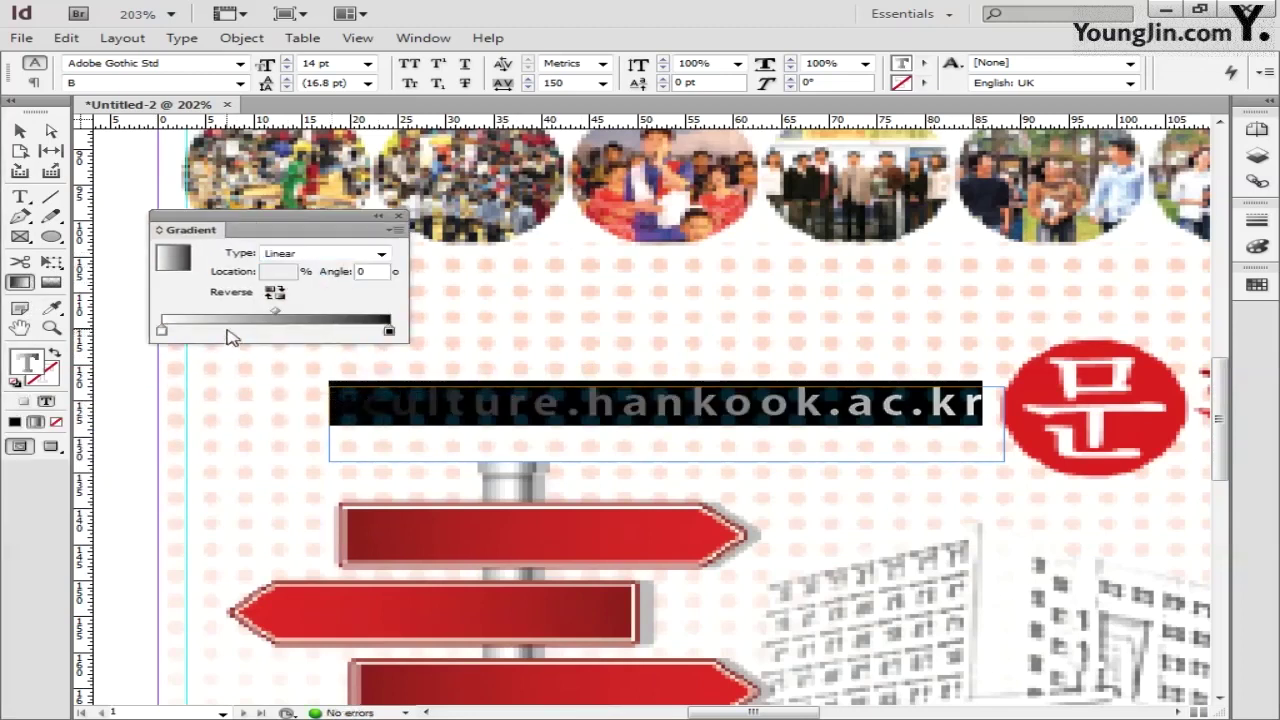
pyautogui.click(308, 331)
pyautogui.click(162, 331)
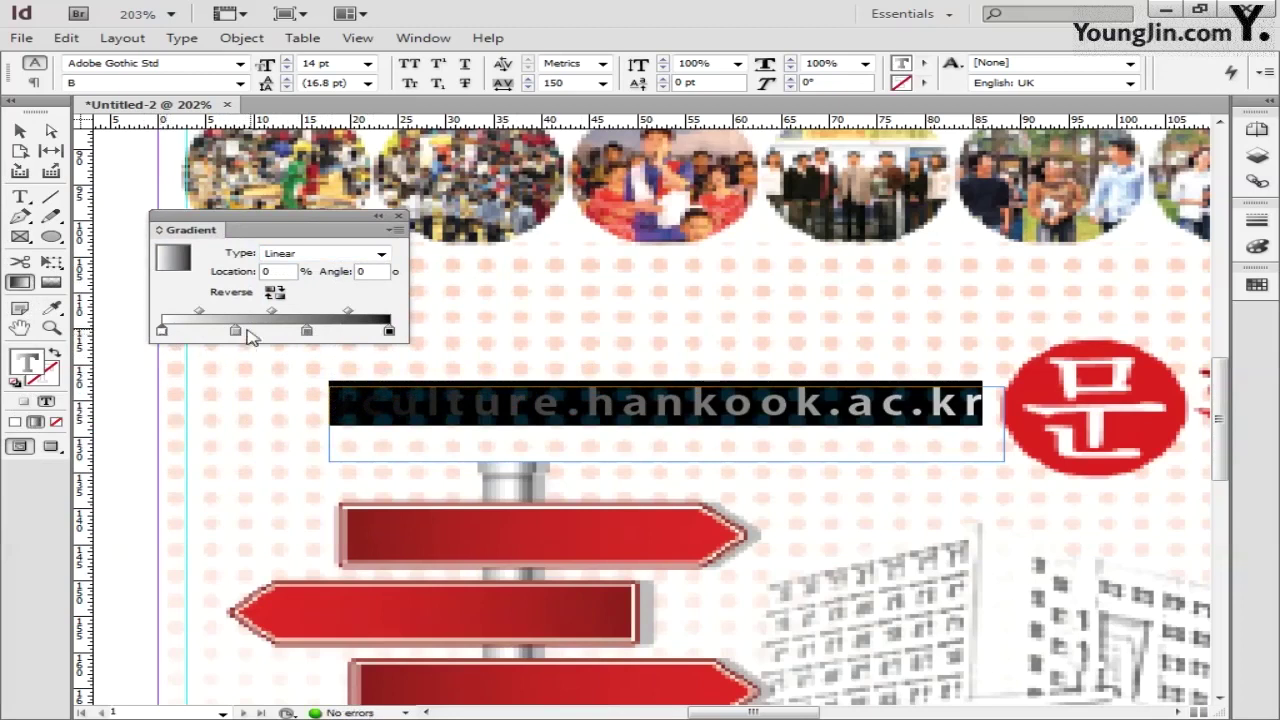
pyautogui.click(237, 331)
pyautogui.tripleClick(266, 273)
pyautogui.write('28')
pyautogui.press('Return')
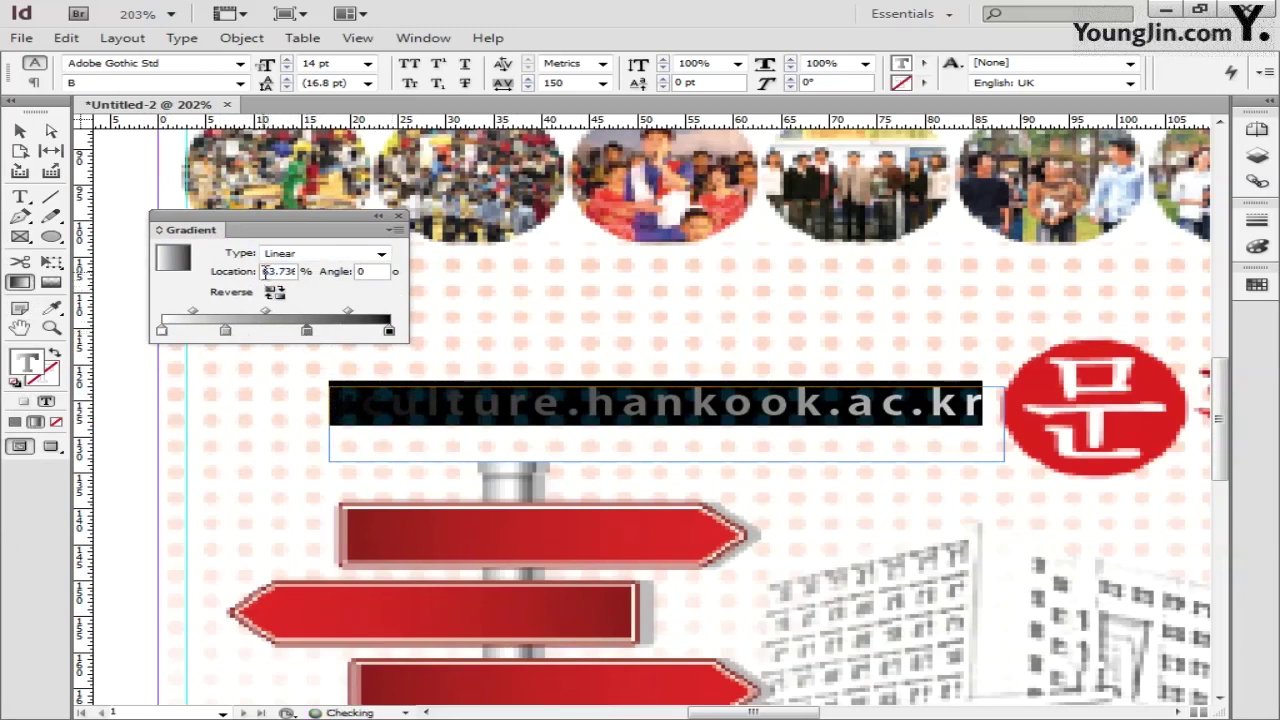
# Add a third intermediate gradient stop and set the locations of the three intermediate stops to 28%, 36% and 65%.
pyautogui.click(351, 331)
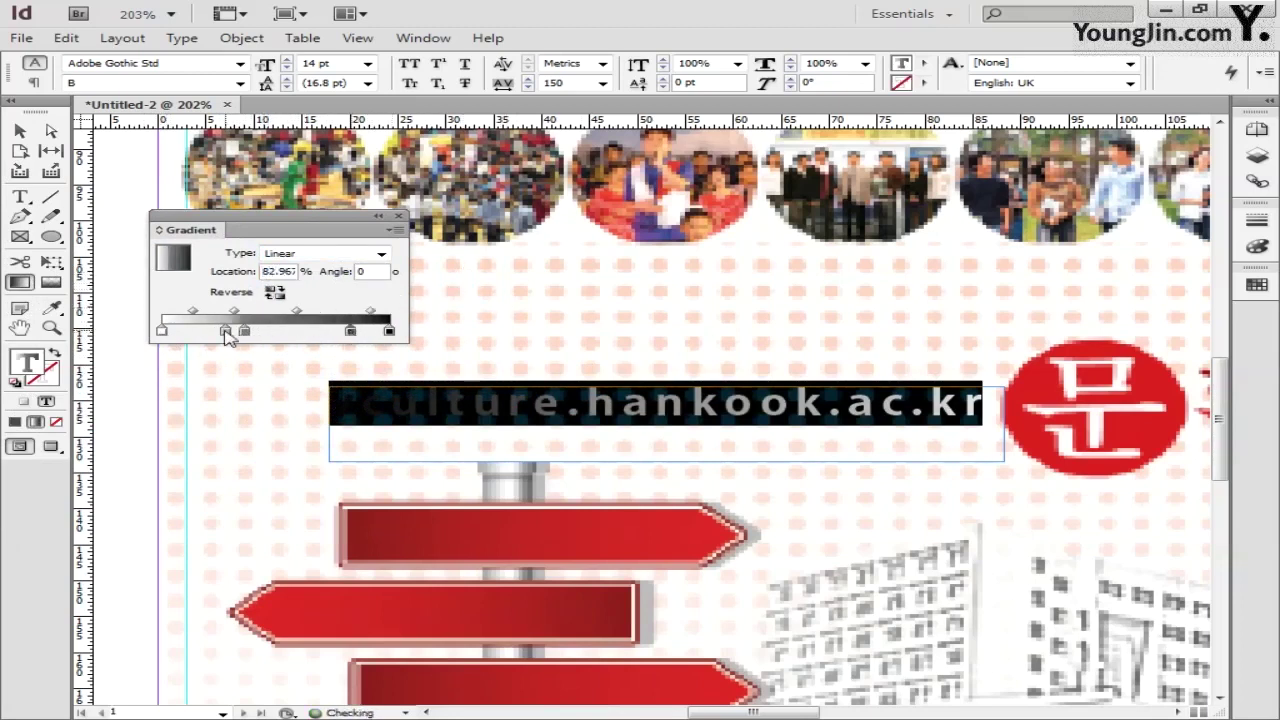
pyautogui.moveTo(226, 331); pyautogui.dragTo(196, 331)
pyautogui.moveTo(263, 271); pyautogui.dragTo(404, 272)
pyautogui.write('28')
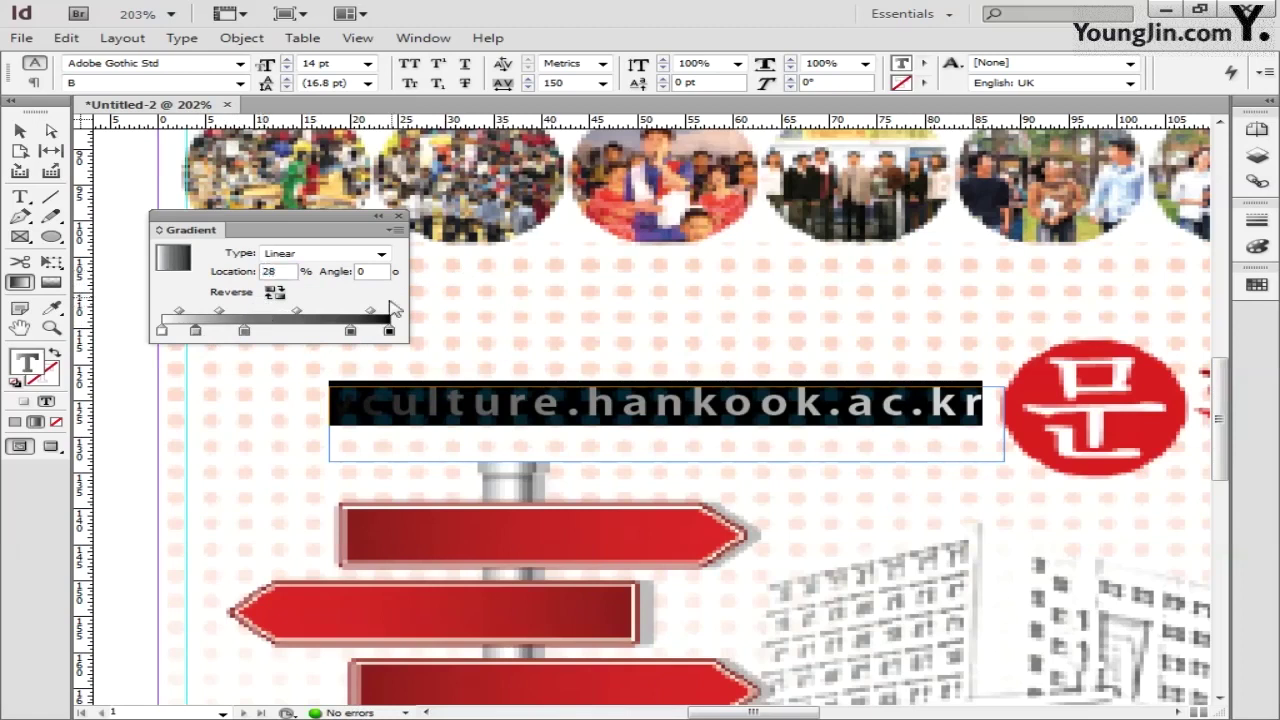
pyautogui.press('Return')
pyautogui.click(246, 330)
pyautogui.click(351, 331)
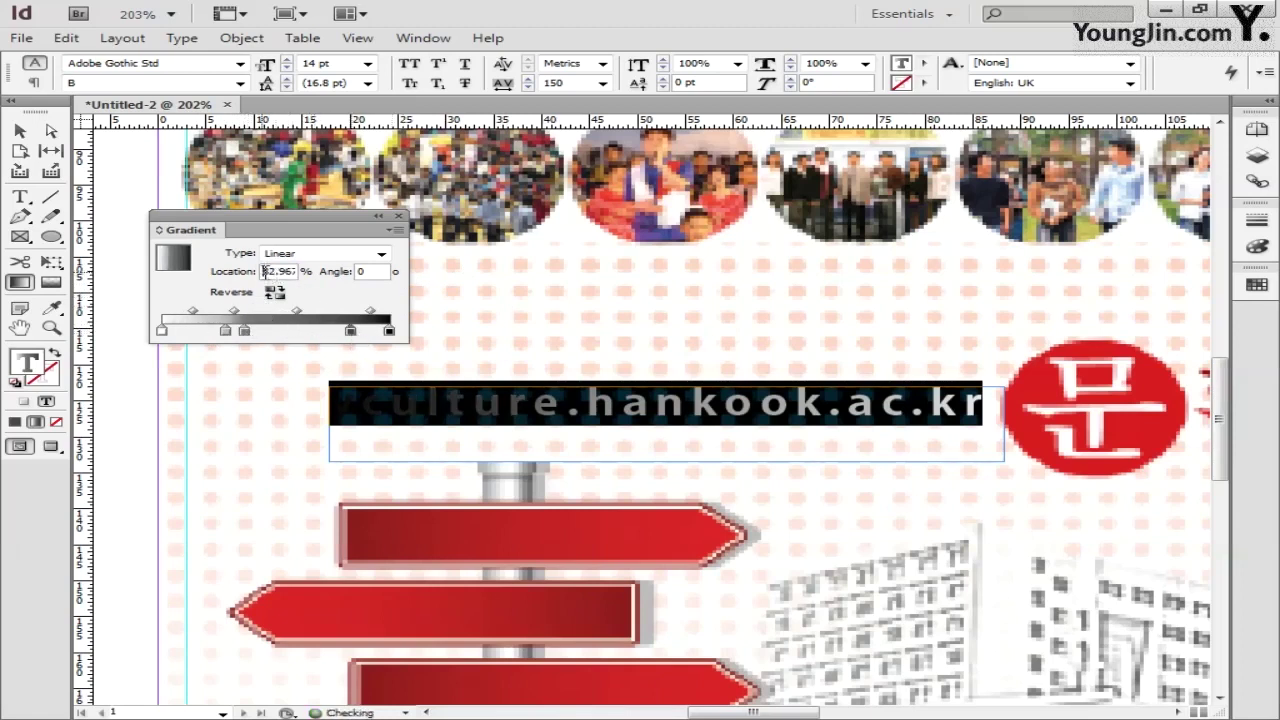
pyautogui.press('Return')
# Colour the gradient stop at 0% red with CMYK values 0, 100, 100, 0.
pyautogui.click(164, 331)
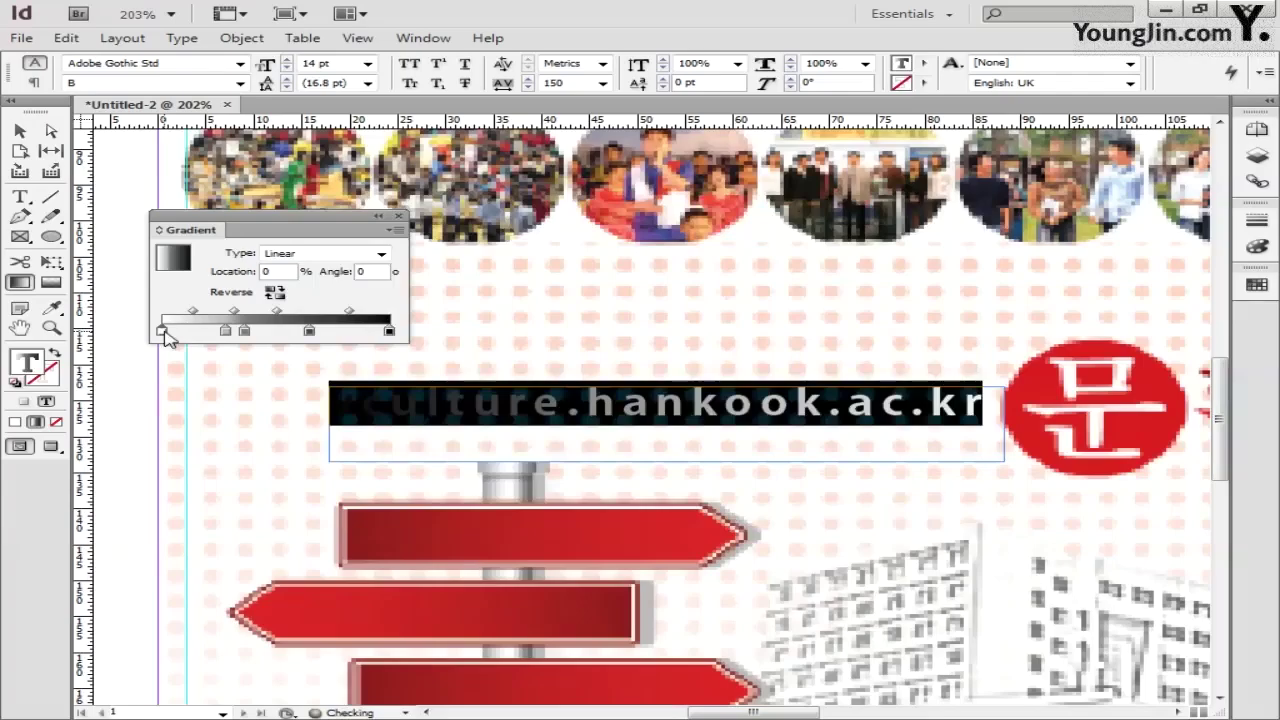
pyautogui.doubleClick(27, 366)
pyautogui.press('Tab')
pyautogui.write('100')
pyautogui.press('Tab')
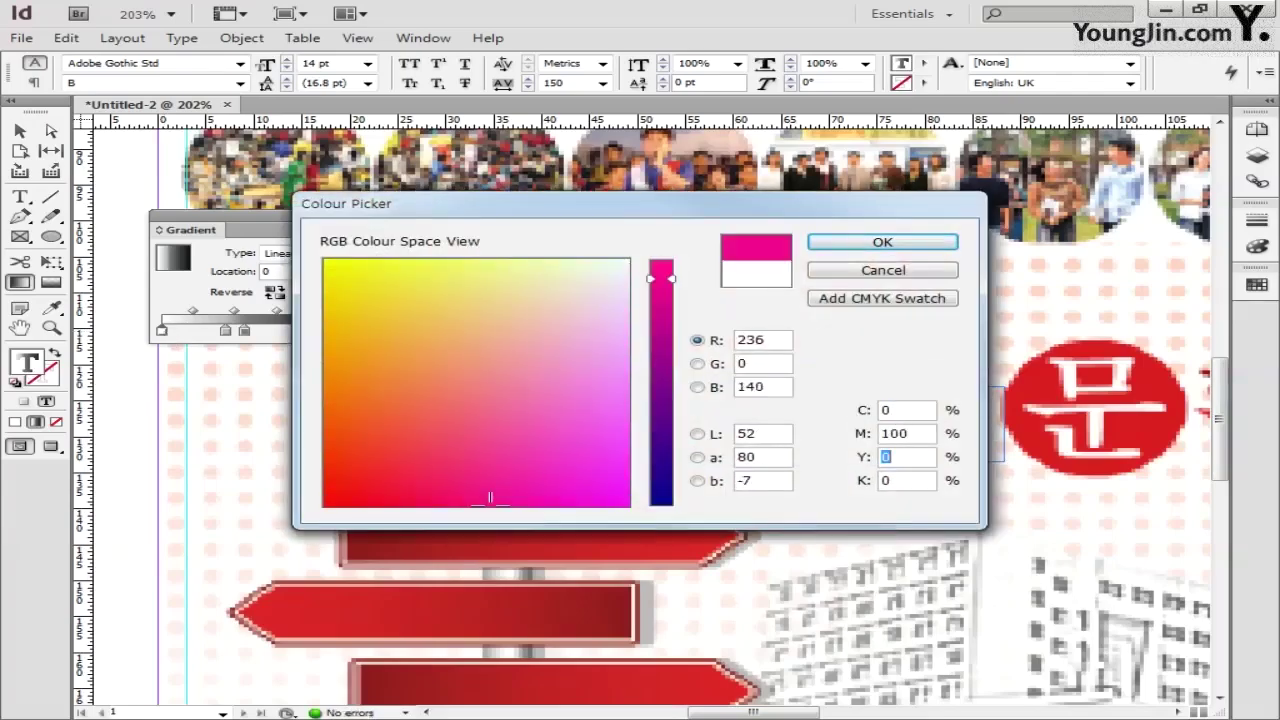
pyautogui.write('100')
pyautogui.press('Tab')
pyautogui.press('Return')
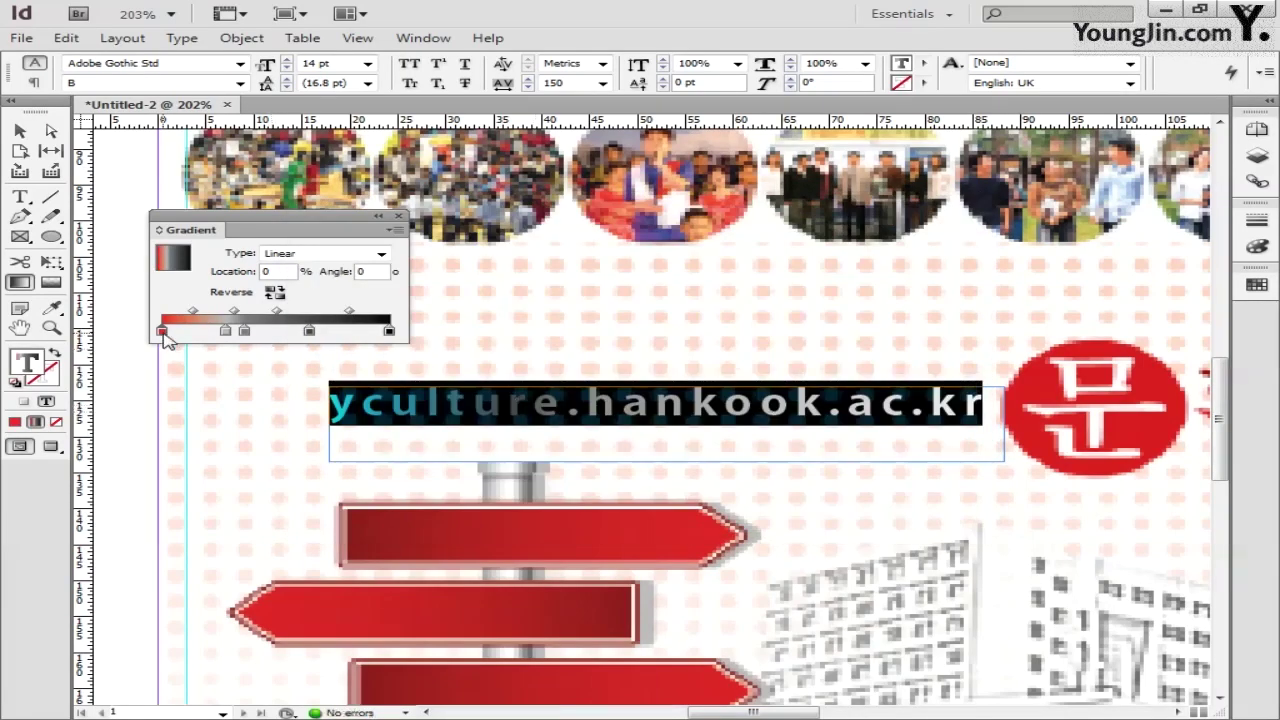
# Colour the gradient stop at 28% with CMYK values 15, 50, 100, 0.
pyautogui.doubleClick(225, 330)
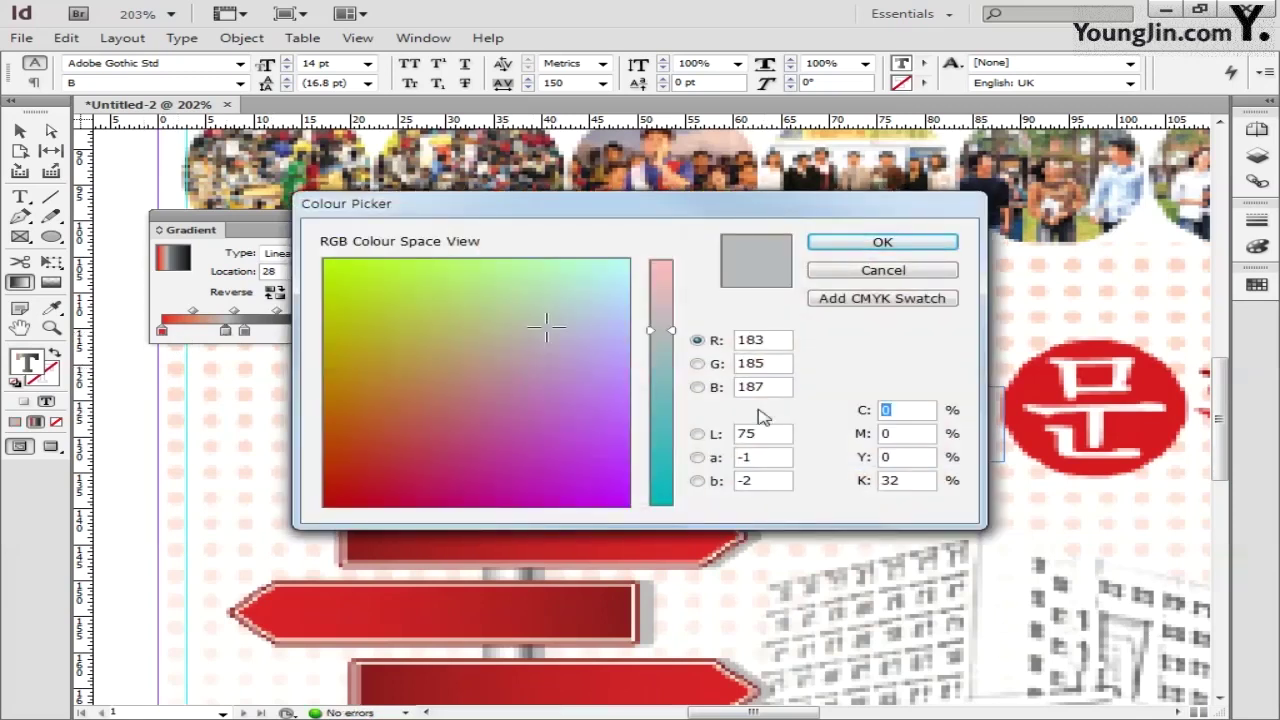
pyautogui.write('15')
pyautogui.press('Tab')
pyautogui.write('50')
pyautogui.press('Tab')
pyautogui.write('100')
pyautogui.press('Tab')
pyautogui.write('0')
pyautogui.press('Return')
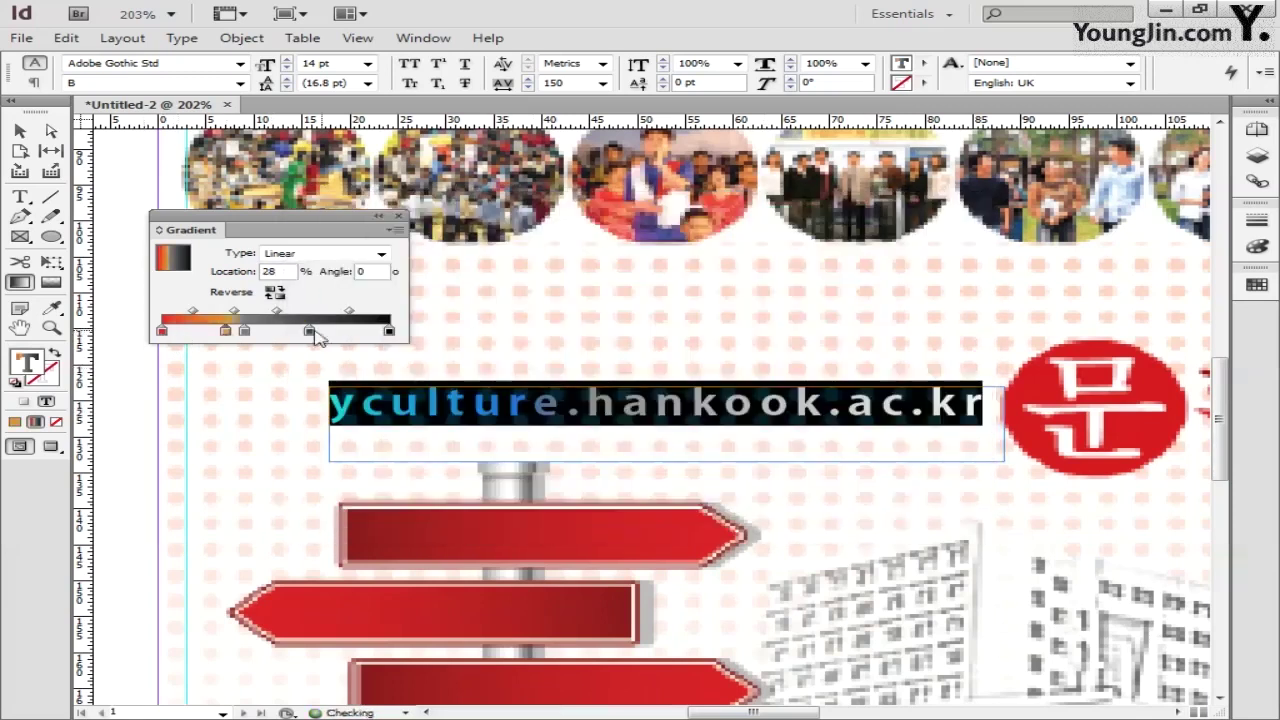
# Colour the gradient stop at 36% green with cyan 80, magenta 0 and yellow 100.
pyautogui.doubleClick(35, 370)
pyautogui.write('8')
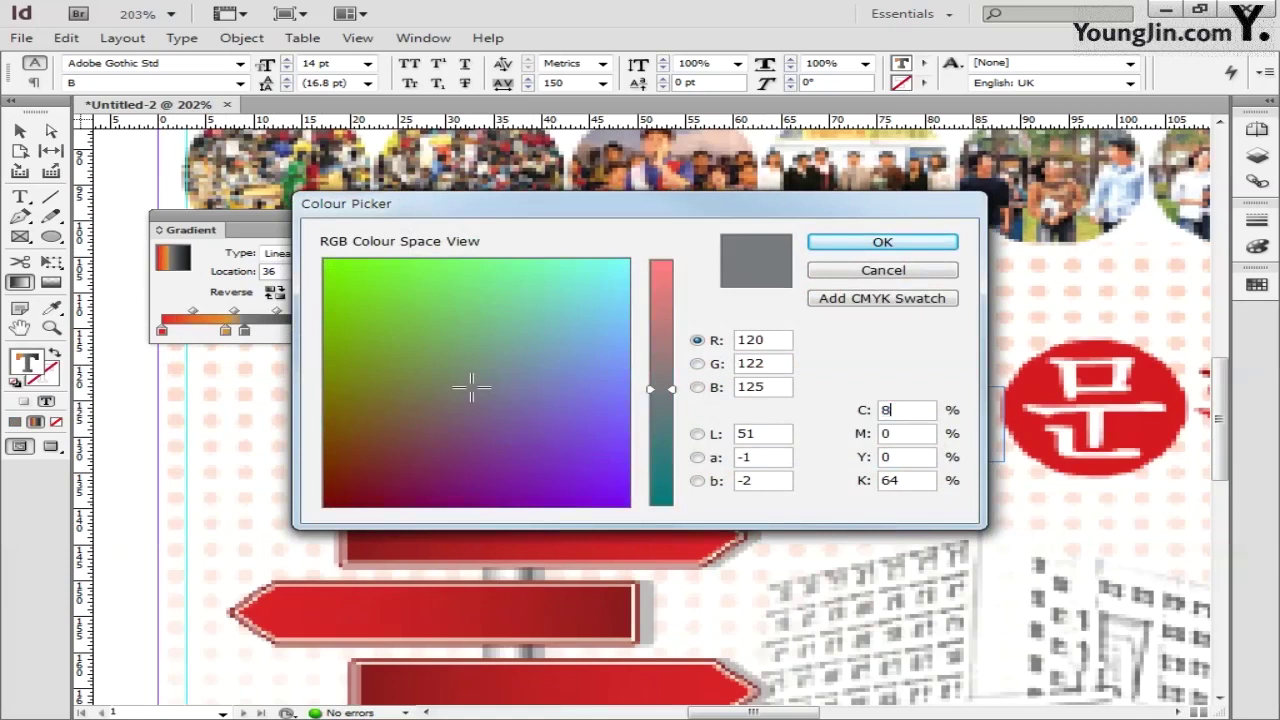
pyautogui.write('0')
pyautogui.press('Tab')
pyautogui.press('Tab')
pyautogui.write('100')
pyautogui.press('Return')
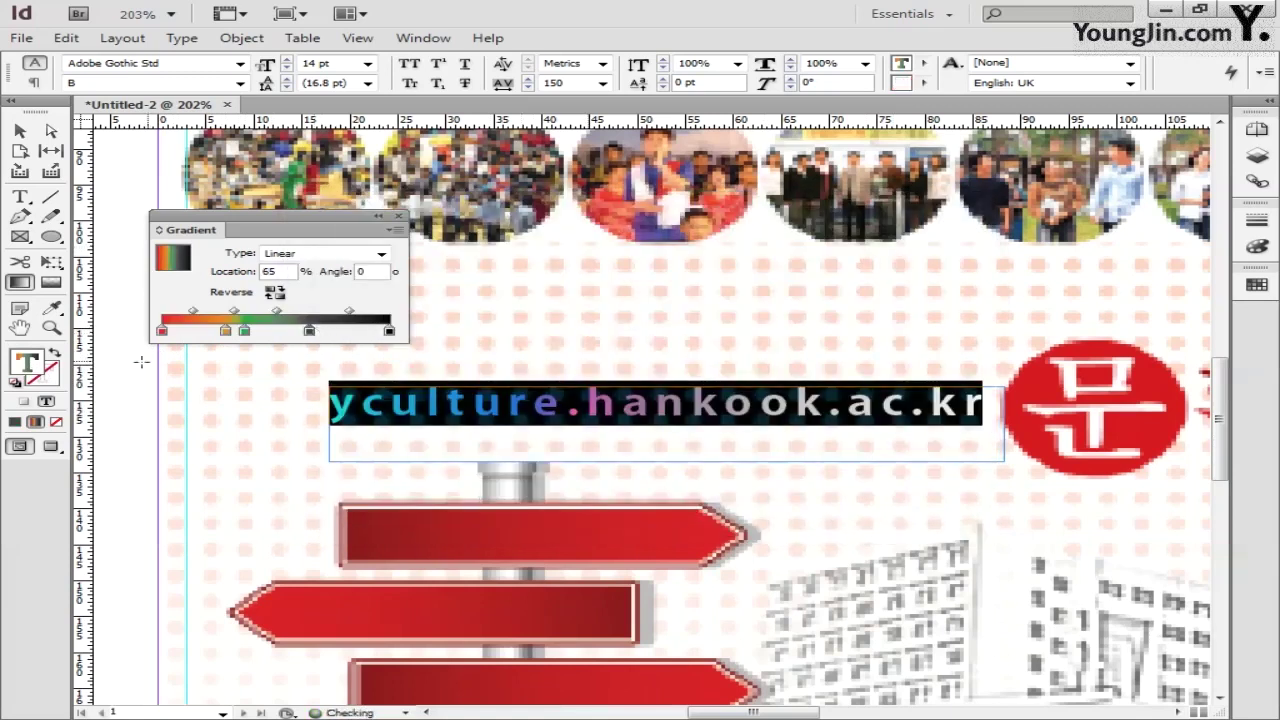
# Colour the gradient stop at 65% green with CMYK values 80, 0, 100, 0.
pyautogui.doubleClick(36, 364)
pyautogui.doubleClick(888, 410)
pyautogui.write('80')
pyautogui.press('Tab')
pyautogui.write('1')
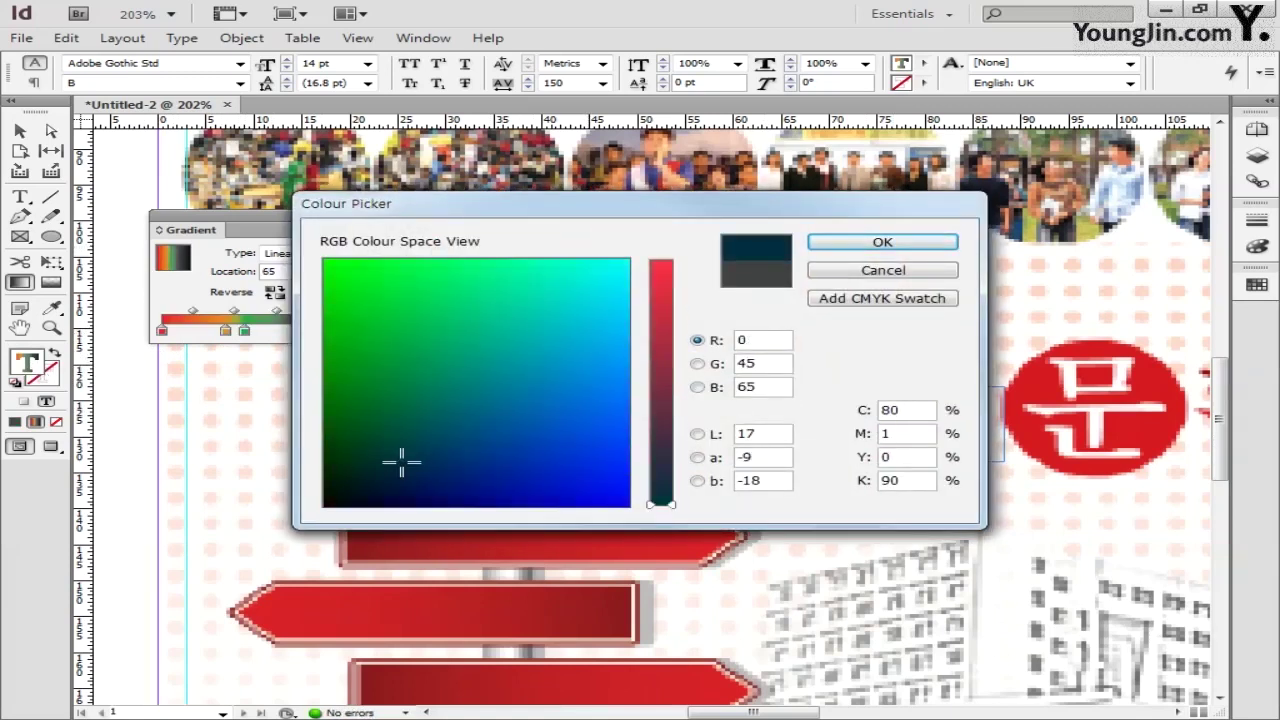
pyautogui.write('00')
pyautogui.press('Tab')
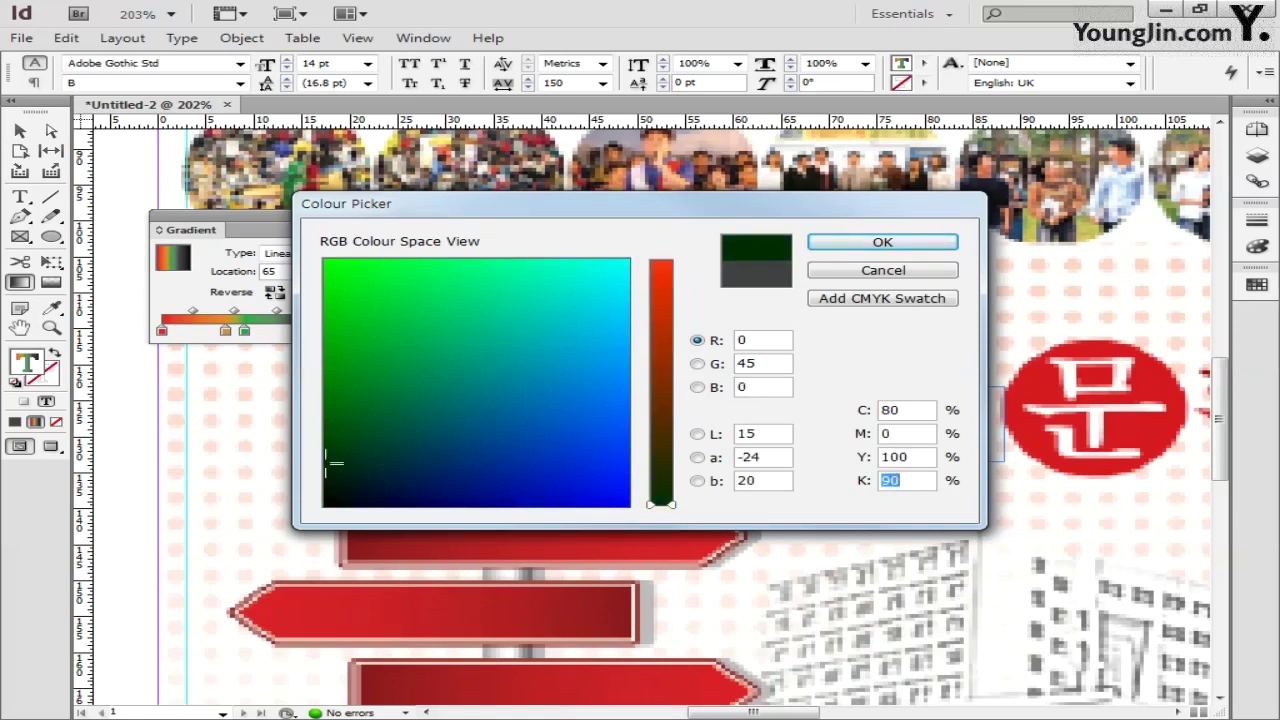
pyautogui.write('0')
pyautogui.press('Return')
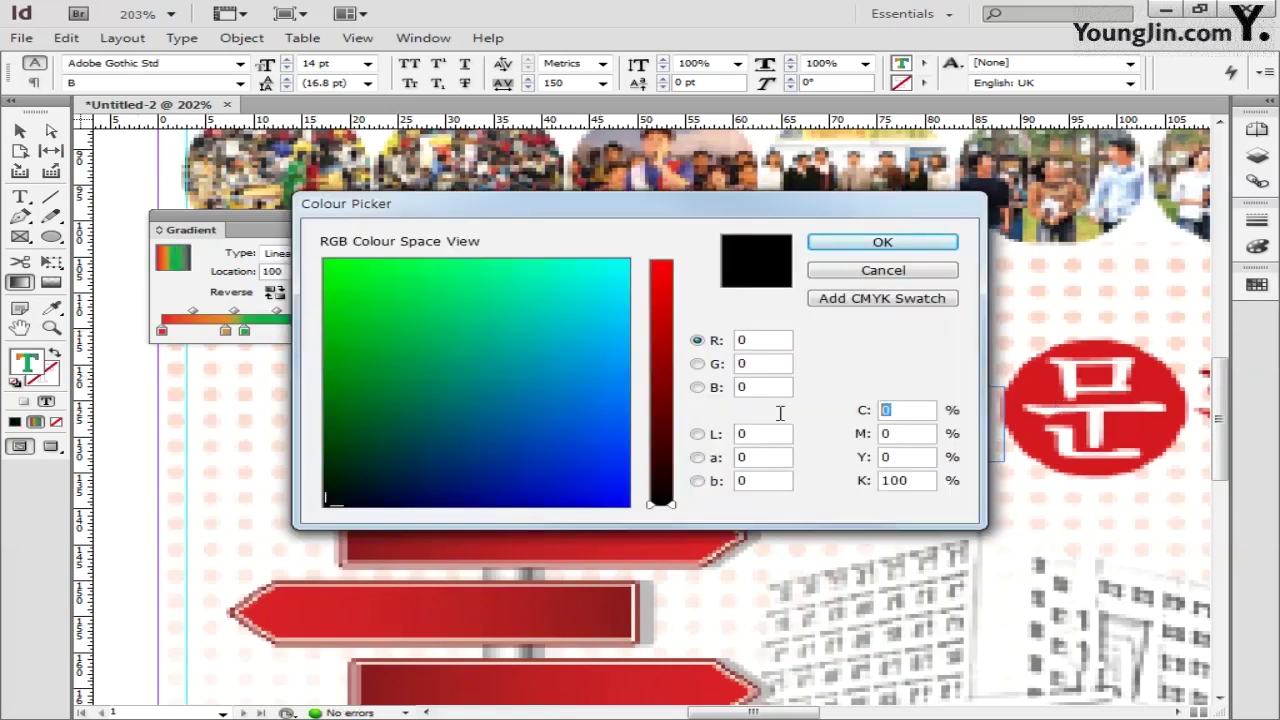
# Colour the gradient stop at 100% dark green with CMYK values 80, 40, 100, 50 and finish editing the text.
pyautogui.write('40')
pyautogui.press('Tab')
pyautogui.write('100')
pyautogui.press('Tab')
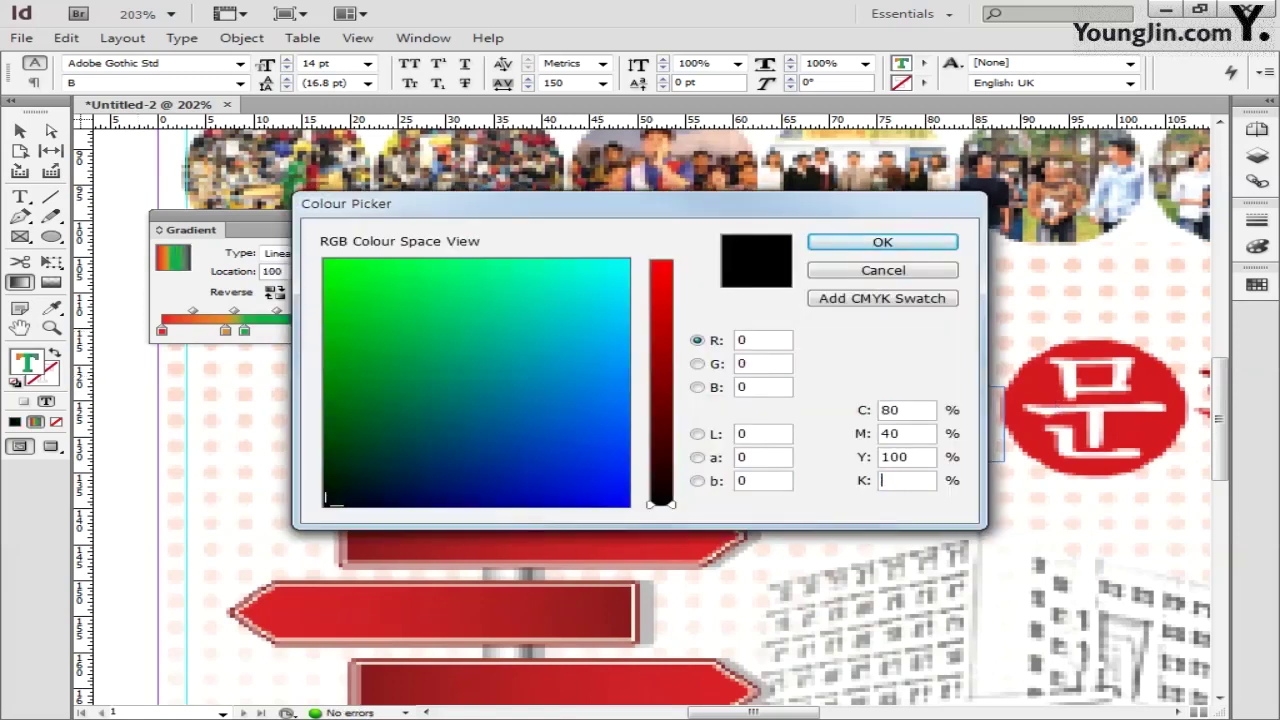
pyautogui.write('50')
pyautogui.press('Return')
pyautogui.press('Escape')
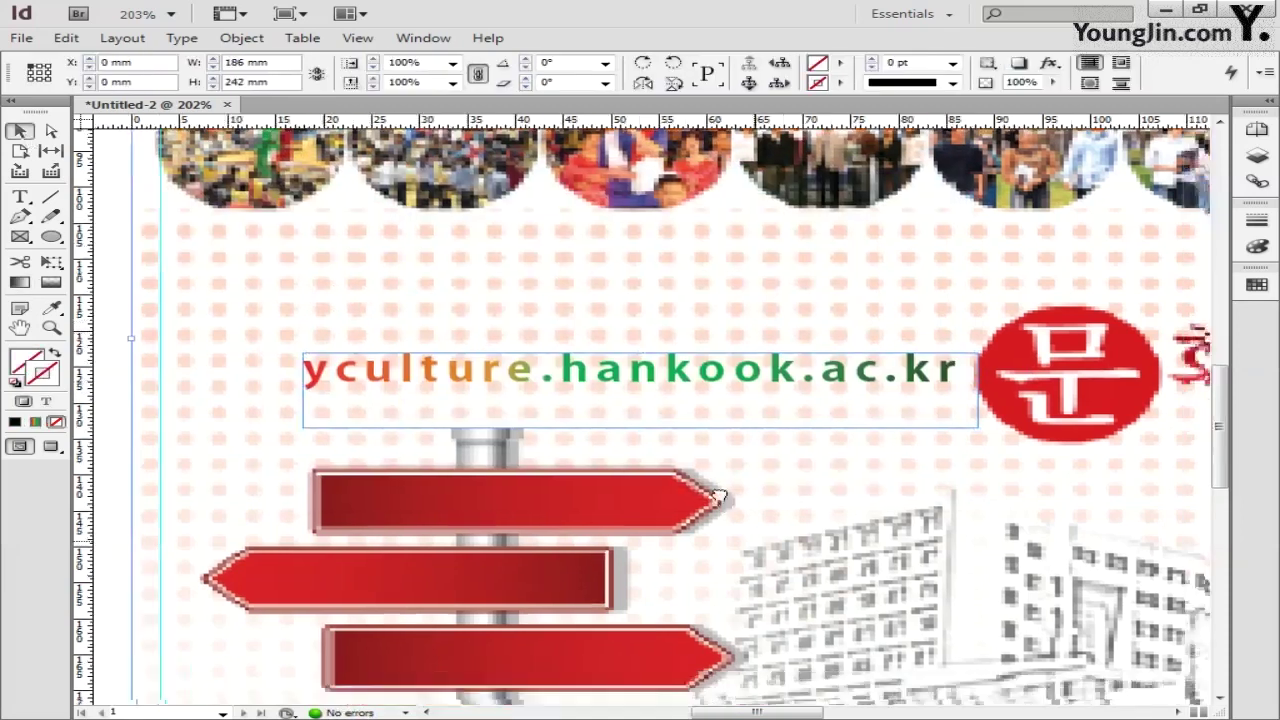
# Draw a text frame directly beneath the Korean title, enter Graduate School of Culture and select the whole line.
pyautogui.moveTo(719, 496); pyautogui.dragTo(155, 240)
pyautogui.moveTo(563, 397); pyautogui.dragTo(340, 584)
pyautogui.click(20, 197)
pyautogui.moveTo(385, 341)
pyautogui.mouseDown()
pyautogui.moveTo(405, 359)
pyautogui.moveTo(1018, 379)
pyautogui.mouseUp()
pyautogui.write('Gra')
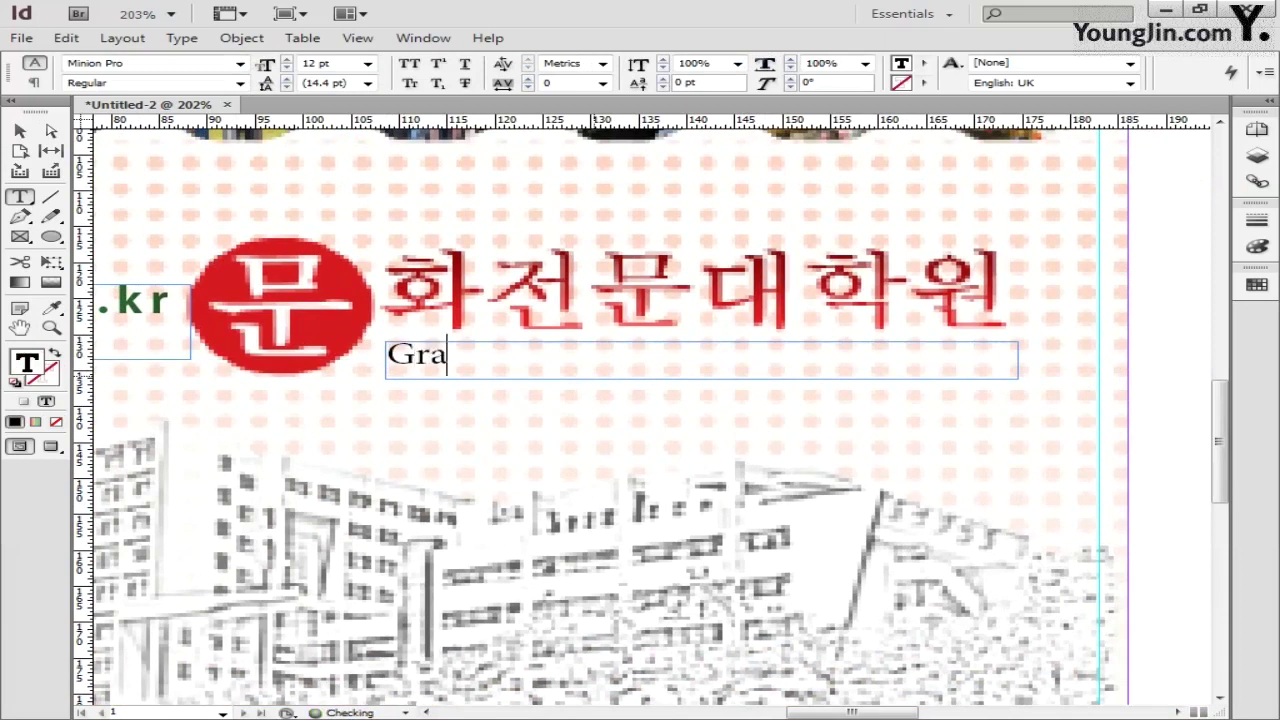
pyautogui.write('duate School of Culture')
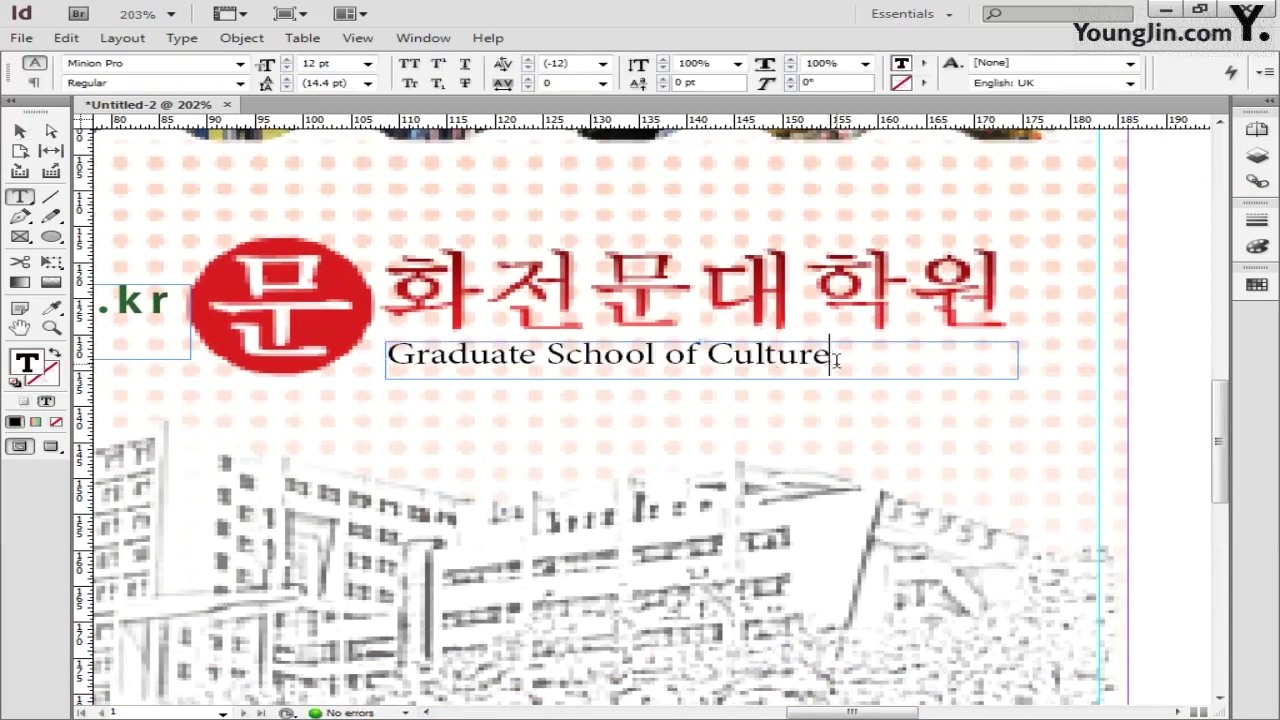
pyautogui.moveTo(836, 360); pyautogui.dragTo(380, 362)
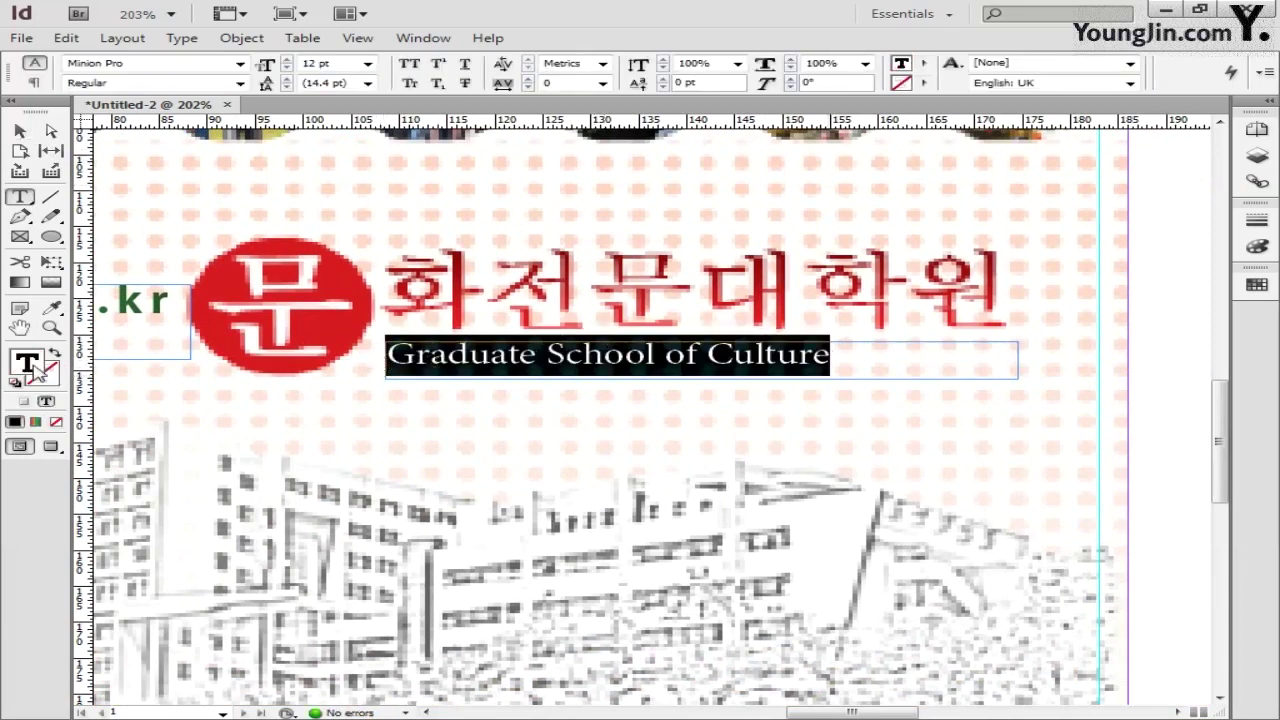
# Colour the Graduate School of Culture line red with magenta 100 and set its font to Adobe Gothic Std.
pyautogui.doubleClick(34, 366)
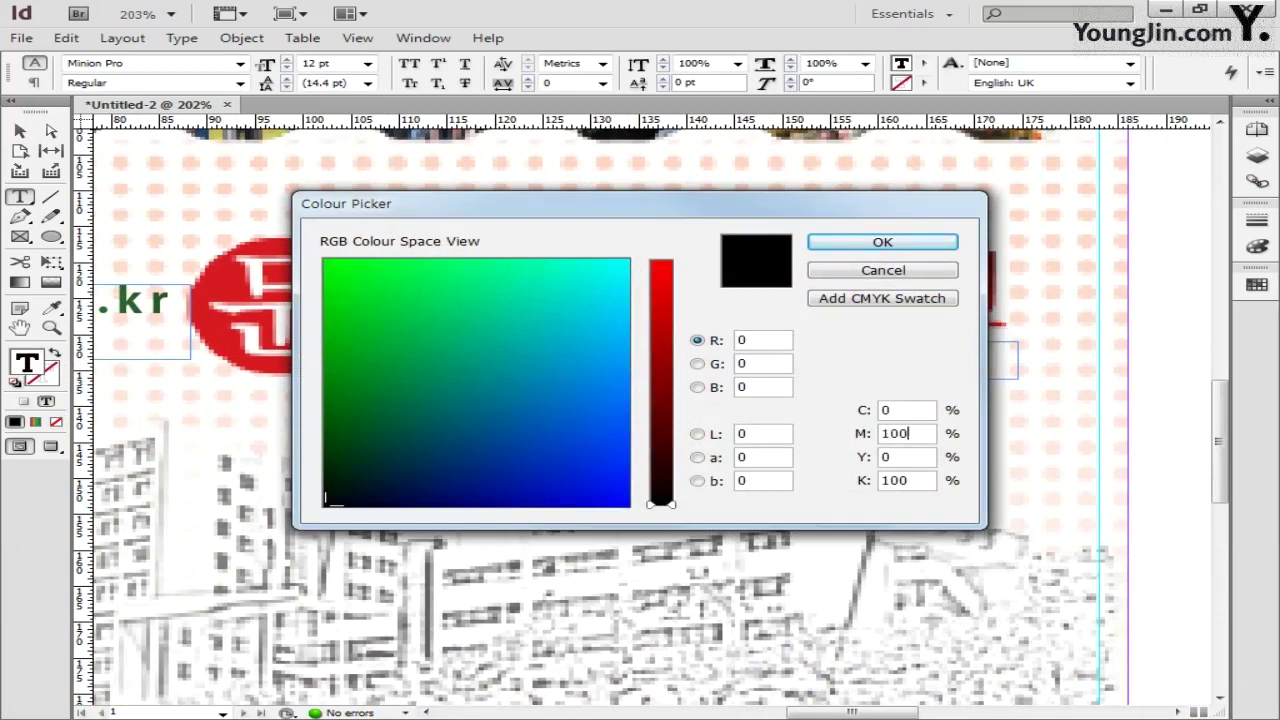
pyautogui.press('Return')
pyautogui.click(240, 63)
pyautogui.click(200, 14)
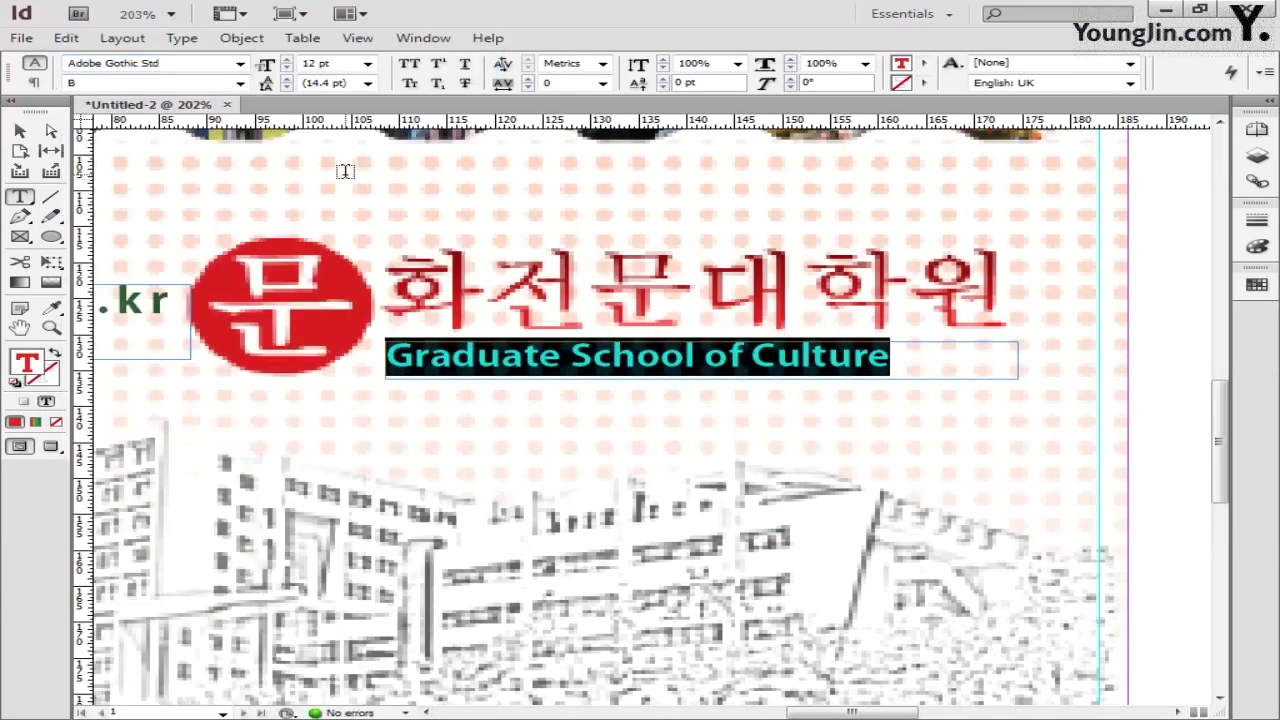
# Set the Graduate School of Culture line's tracking to 50 and its font size to 13 pt.
pyautogui.moveTo(563, 83); pyautogui.dragTo(443, 88)
pyautogui.write('50')
pyautogui.press('Return')
pyautogui.moveTo(342, 63); pyautogui.dragTo(223, 63)
pyautogui.write('14')
pyautogui.press('Return')
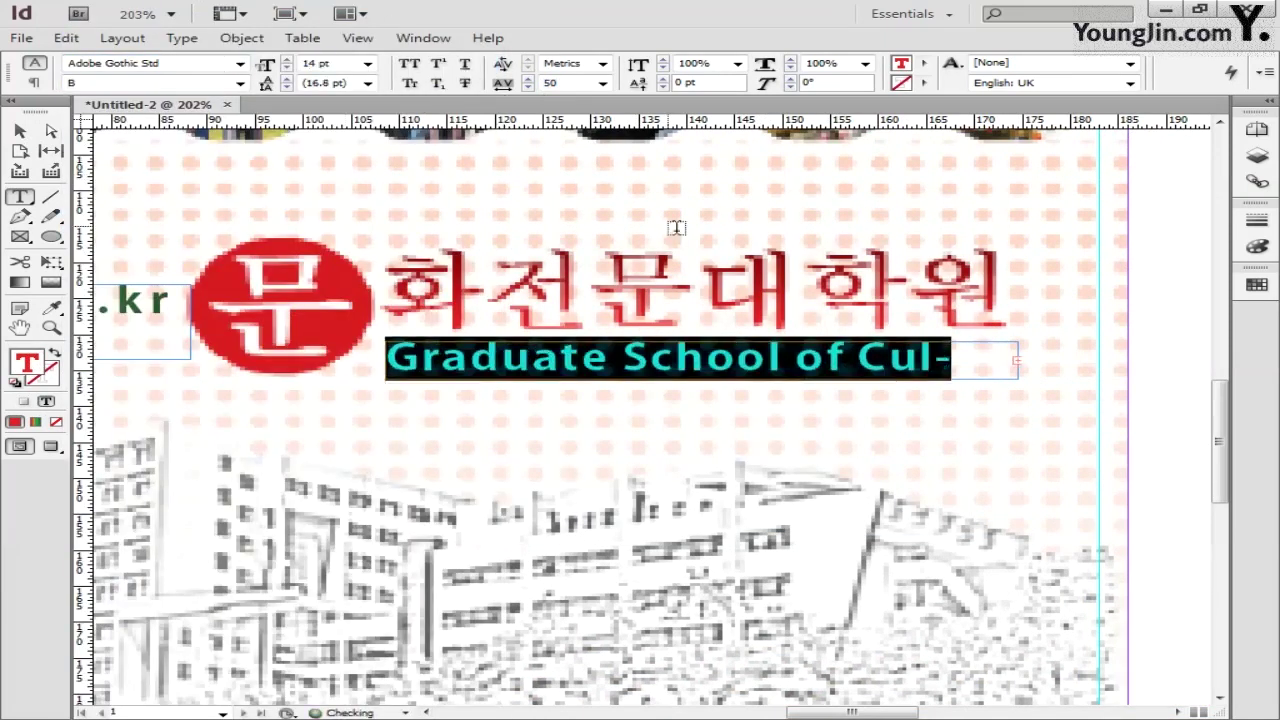
pyautogui.moveTo(340, 63); pyautogui.dragTo(190, 55)
pyautogui.write('13')
pyautogui.press('Return')
# Nudge the English title's text frame slightly to the right beneath the Korean title.
pyautogui.click(20, 131)
pyautogui.moveTo(509, 355); pyautogui.dragTo(515, 353)
pyautogui.click(535, 410)
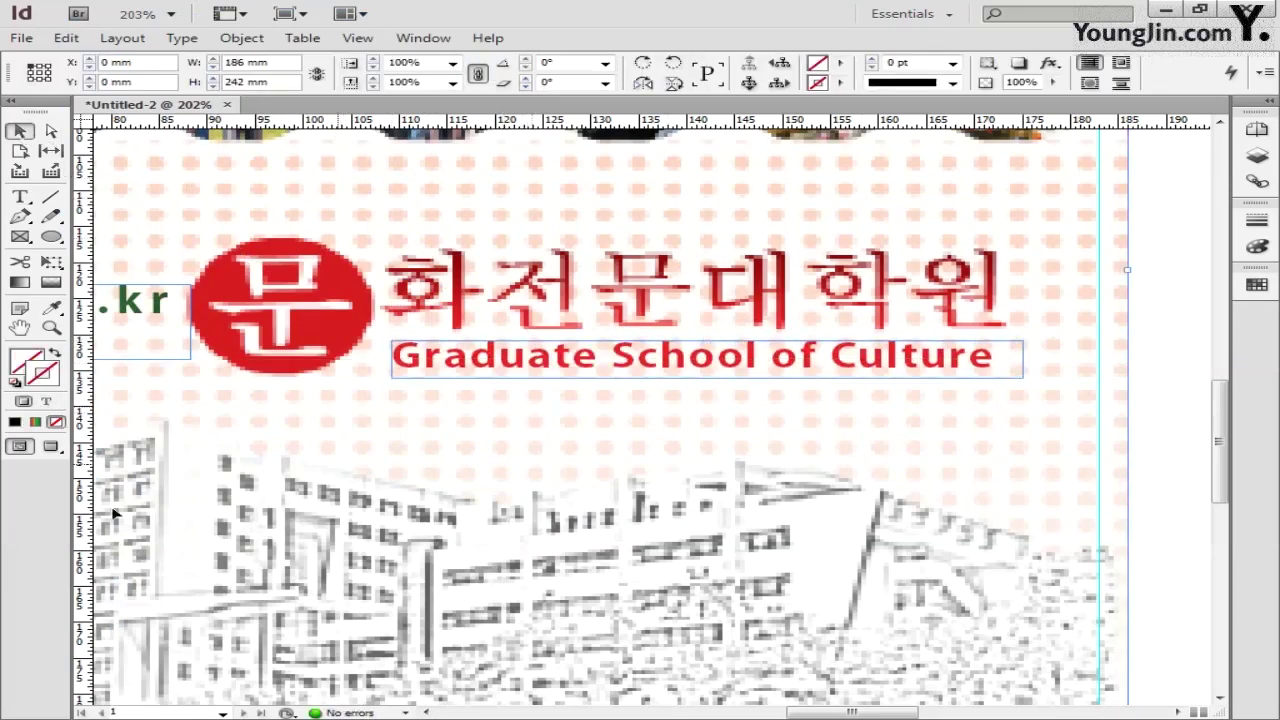
pyautogui.hotkey('ctrl', 's')
pyautogui.press('Escape')
# Draw a text frame on the uppermost red signpost arrow, enter 미디어예술공학전공 and select all of the text.
pyautogui.click(19, 327)
pyautogui.moveTo(378, 455); pyautogui.dragTo(1279, 383)
pyautogui.click(19, 197)
pyautogui.moveTo(458, 337); pyautogui.dragTo(793, 388)
pyautogui.write('□□□□□')
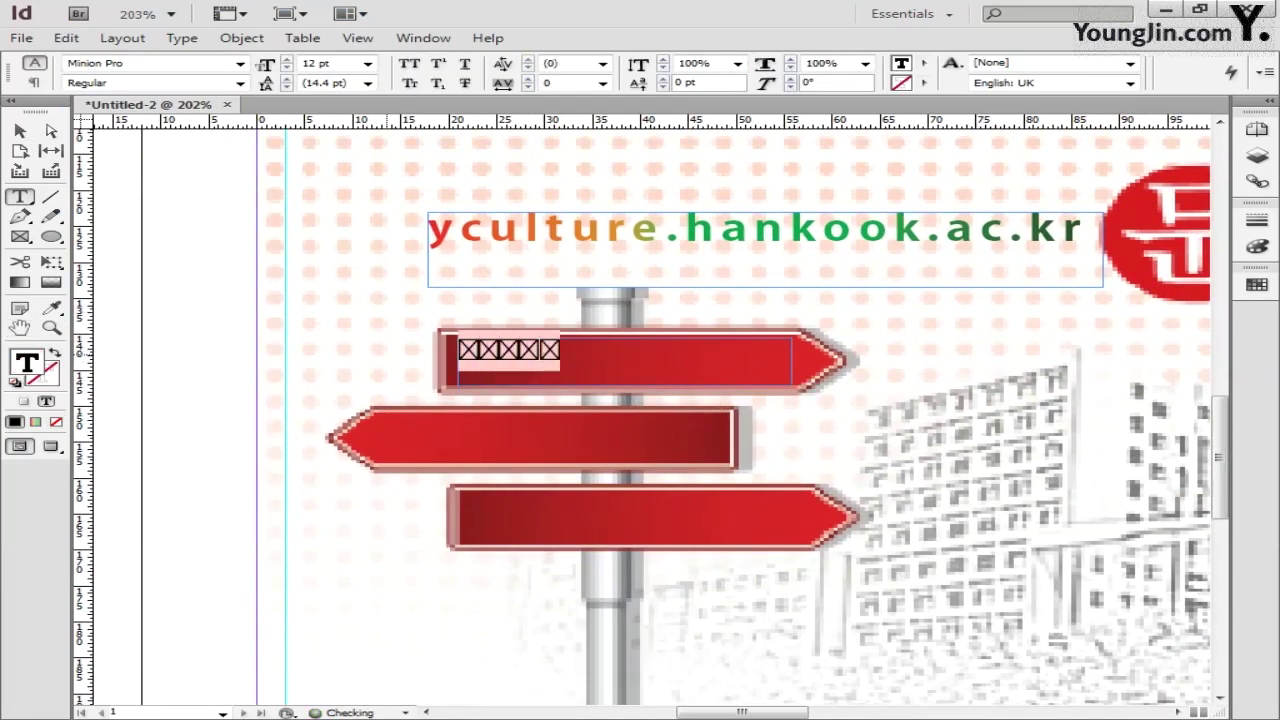
pyautogui.write('□□□□')
pyautogui.hotkey('ctrl', 'a')
# Set the signpost label's font to Adobe Gothic Std and its size to 10 pt.
pyautogui.click(240, 63)
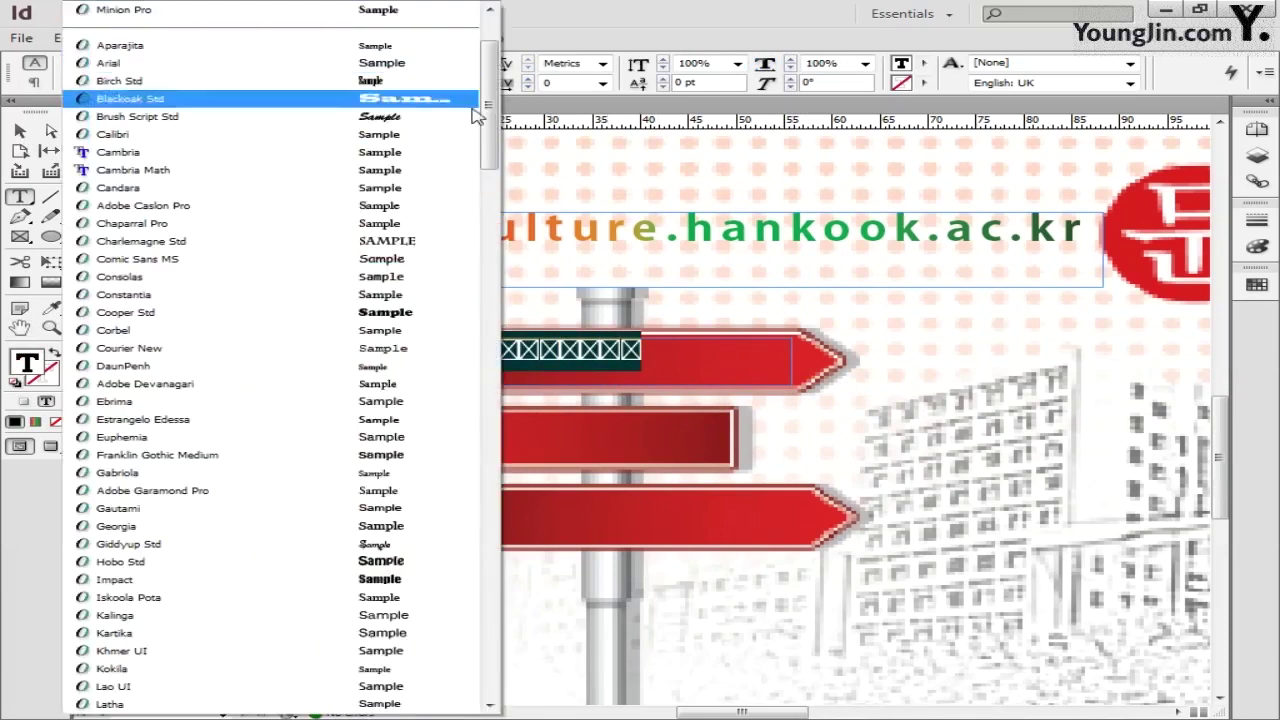
pyautogui.scroll(-10, 475, 113)
pyautogui.click(420, 243)
pyautogui.click(287, 68)
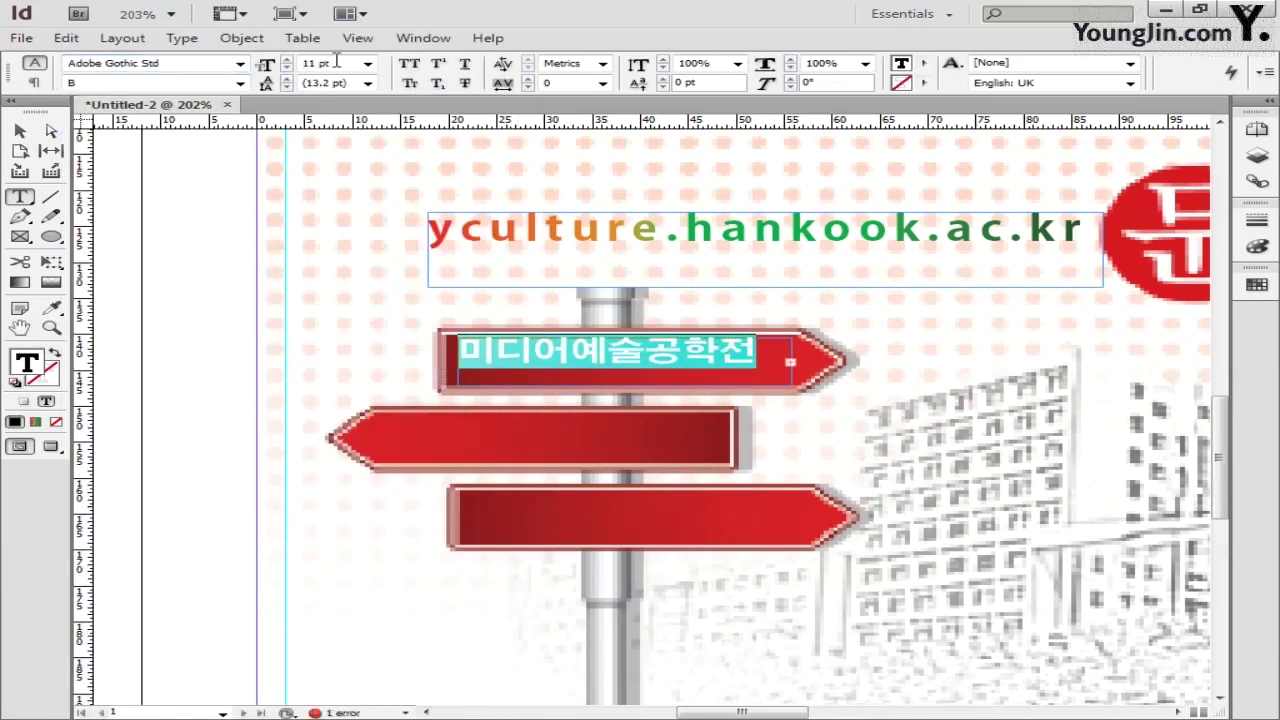
pyautogui.press('Down')
# Fill the signpost label's text with white, using CMYK values 0, 0, 0, 0, and finish editing.
pyautogui.doubleClick(27, 364)
pyautogui.moveTo(897, 411); pyautogui.dragTo(849, 412)
pyautogui.click(912, 434)
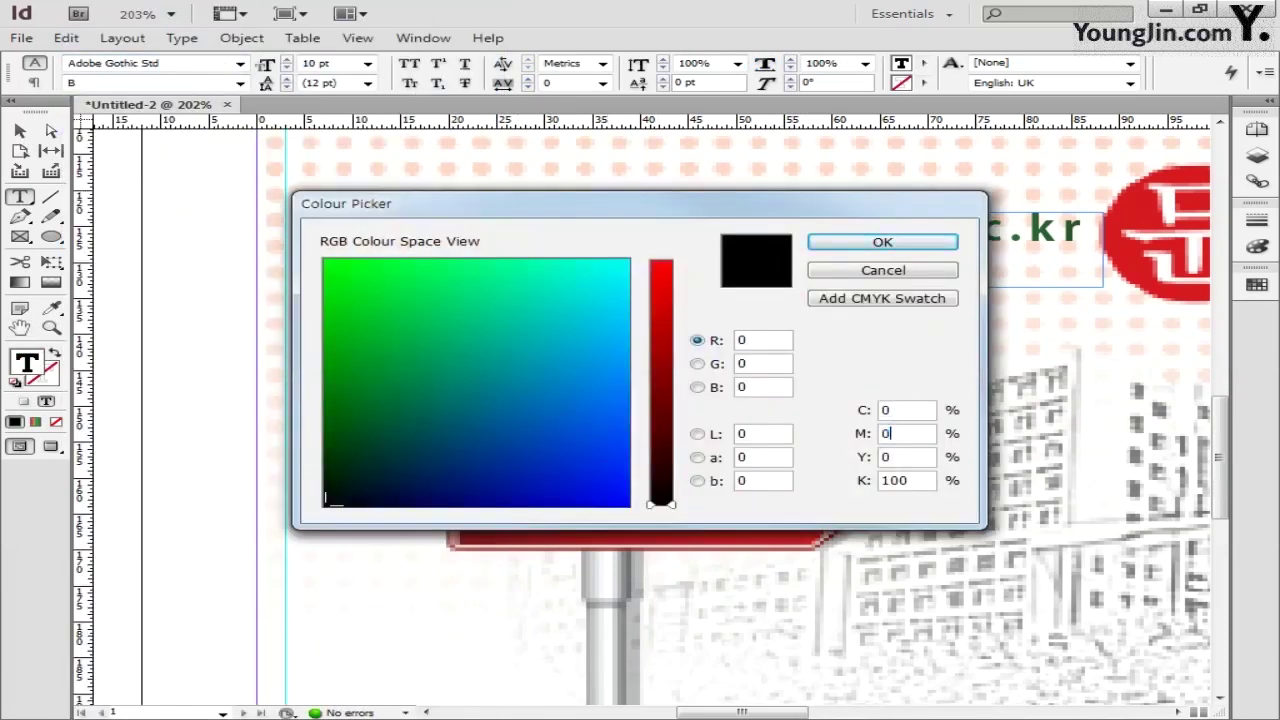
pyautogui.press('Tab')
pyautogui.press('Tab')
pyautogui.write('0')
pyautogui.press('Return')
pyautogui.press('Escape')
# Duplicate the label onto the other two signpost arrows and change the middle one's text to 문화경영관광전공.
pyautogui.moveTo(697, 353); pyautogui.dragTo(710, 533)
pyautogui.press('t')
pyautogui.moveTo(498, 438); pyautogui.dragTo(356, 442)
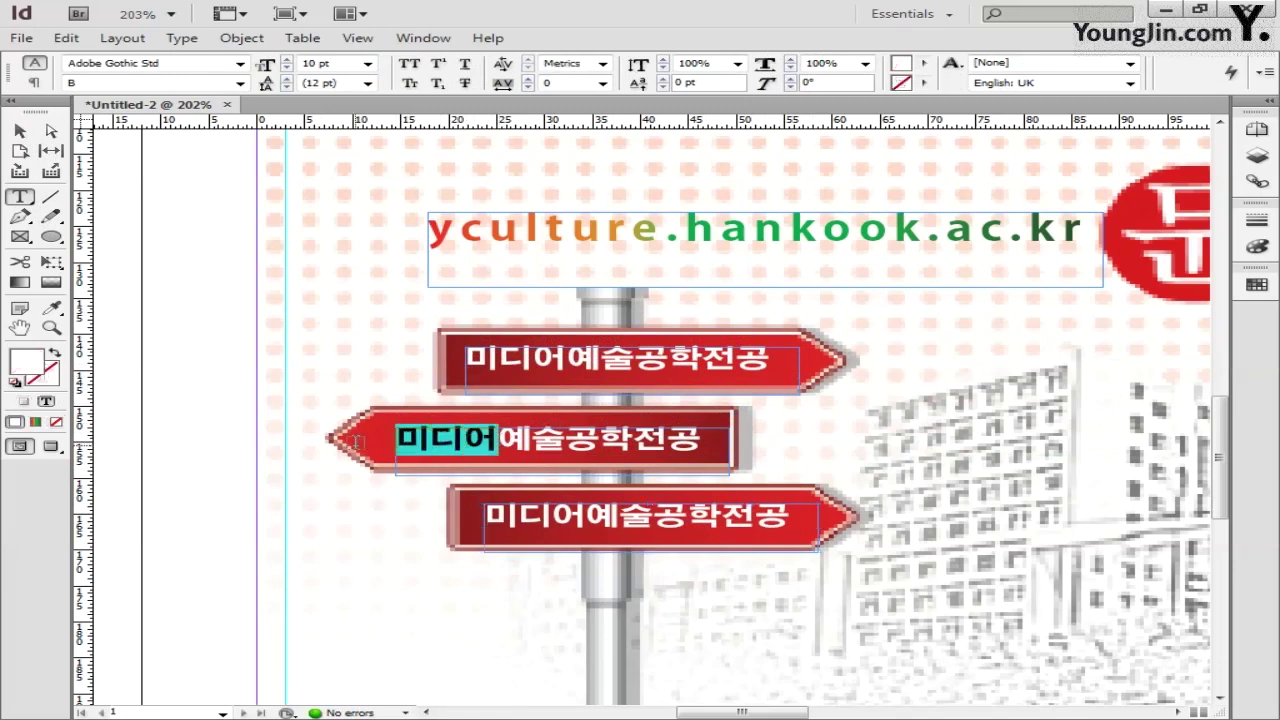
pyautogui.write('문화경영')
pyautogui.press('Delete')
pyautogui.press('Delete')
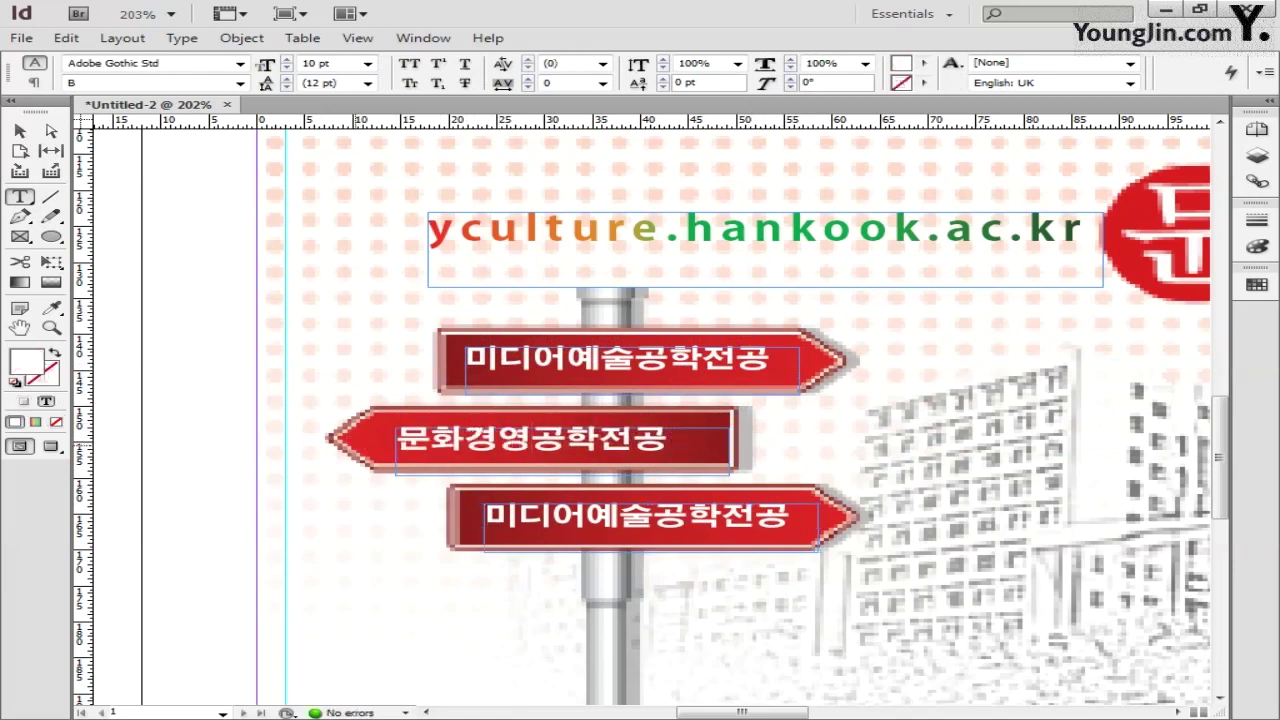
pyautogui.write('관광')
pyautogui.press('Delete')
pyautogui.press('Delete')
# Change the lowest signpost arrow's label to 문화예술기획전공 and deselect everything.
pyautogui.moveTo(507, 522)
pyautogui.mouseDown()
pyautogui.moveTo(655, 522)
pyautogui.moveTo(484, 522)
pyautogui.mouseUp()
pyautogui.write('문화예술기획')
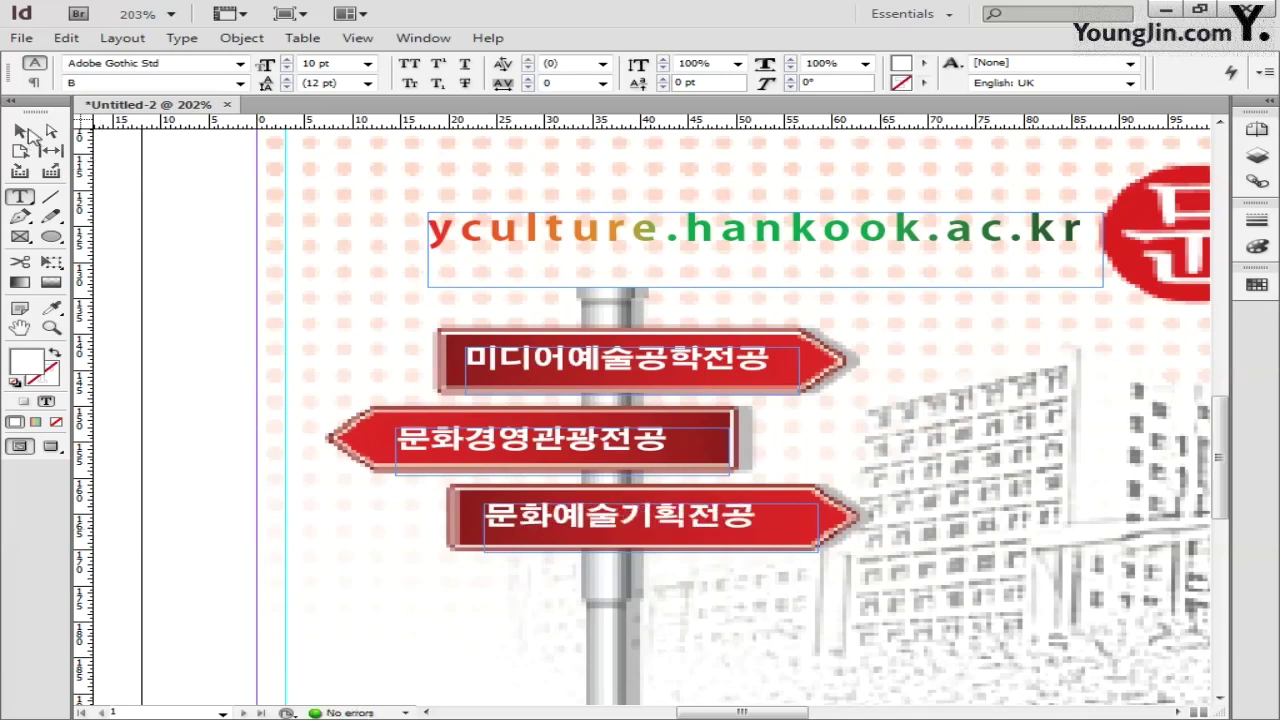
pyautogui.click(20, 131)
pyautogui.hotkey('ctrl', 'shift', 'a')
# Draw a text frame about 170 mm by 30 mm on the red band, paste the Korean and English slogan, and select it.
pyautogui.moveTo(806, 700); pyautogui.dragTo(583, 351)
pyautogui.hotkey('ctrl', '-')
pyautogui.hotkey('ctrl', '-')
pyautogui.moveTo(688, 418); pyautogui.dragTo(523, 360)
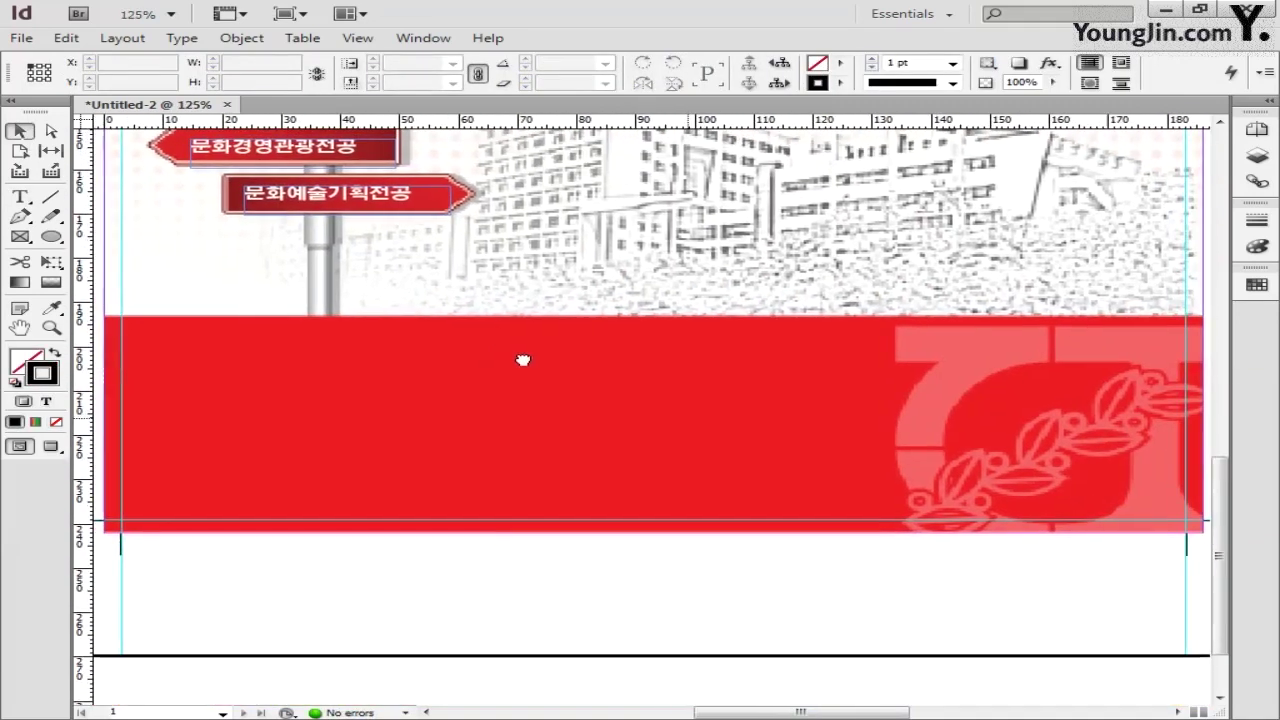
pyautogui.hotkey('ctrl', 'd')
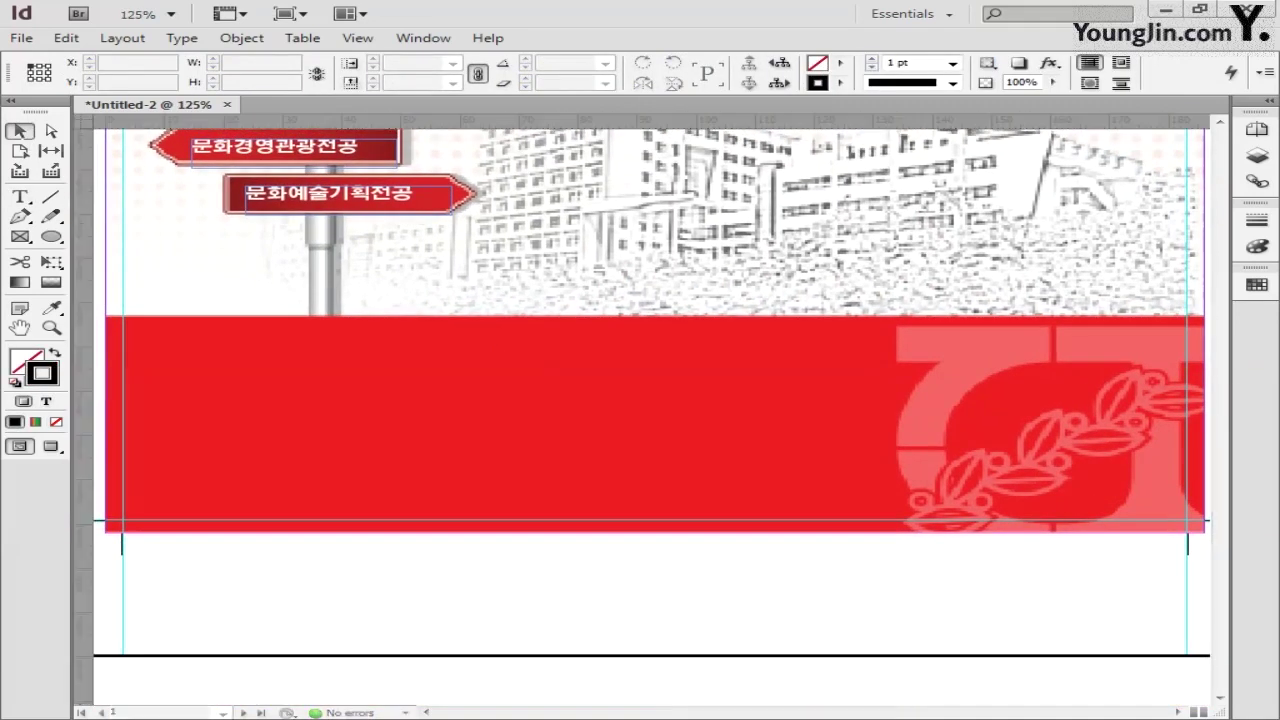
pyautogui.click(19, 196)
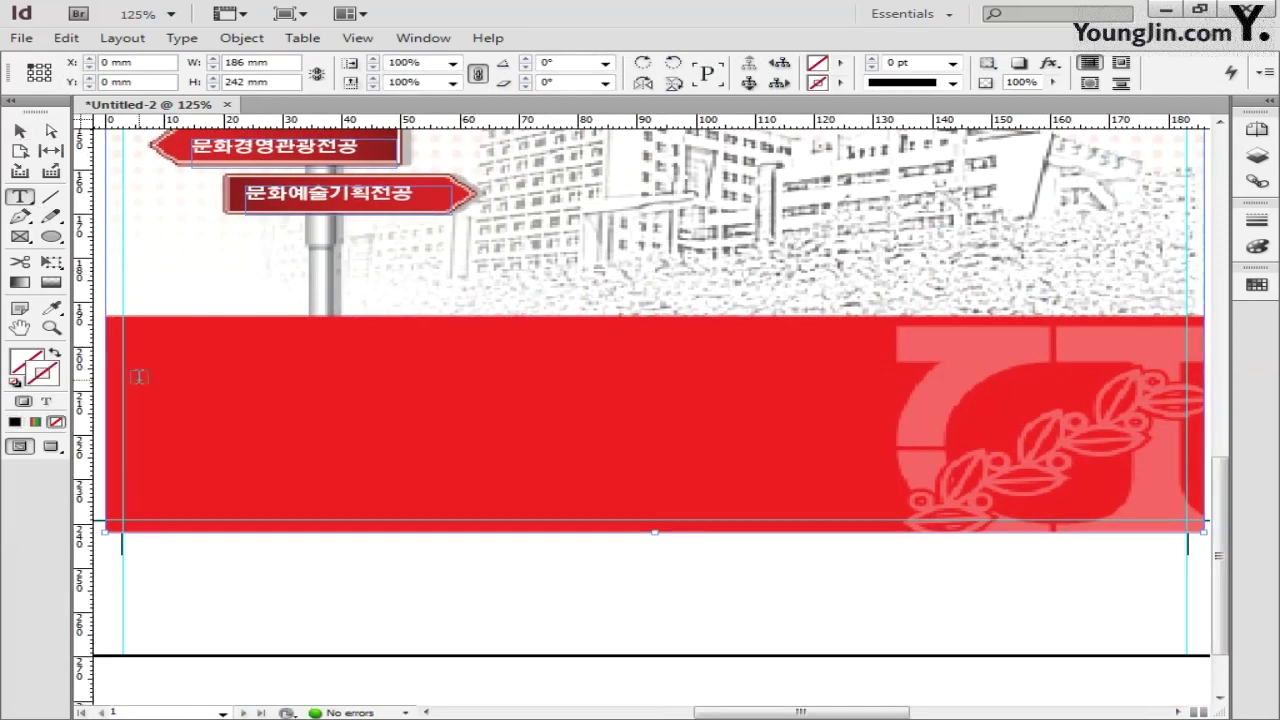
pyautogui.moveTo(158, 351); pyautogui.dragTo(1164, 467)
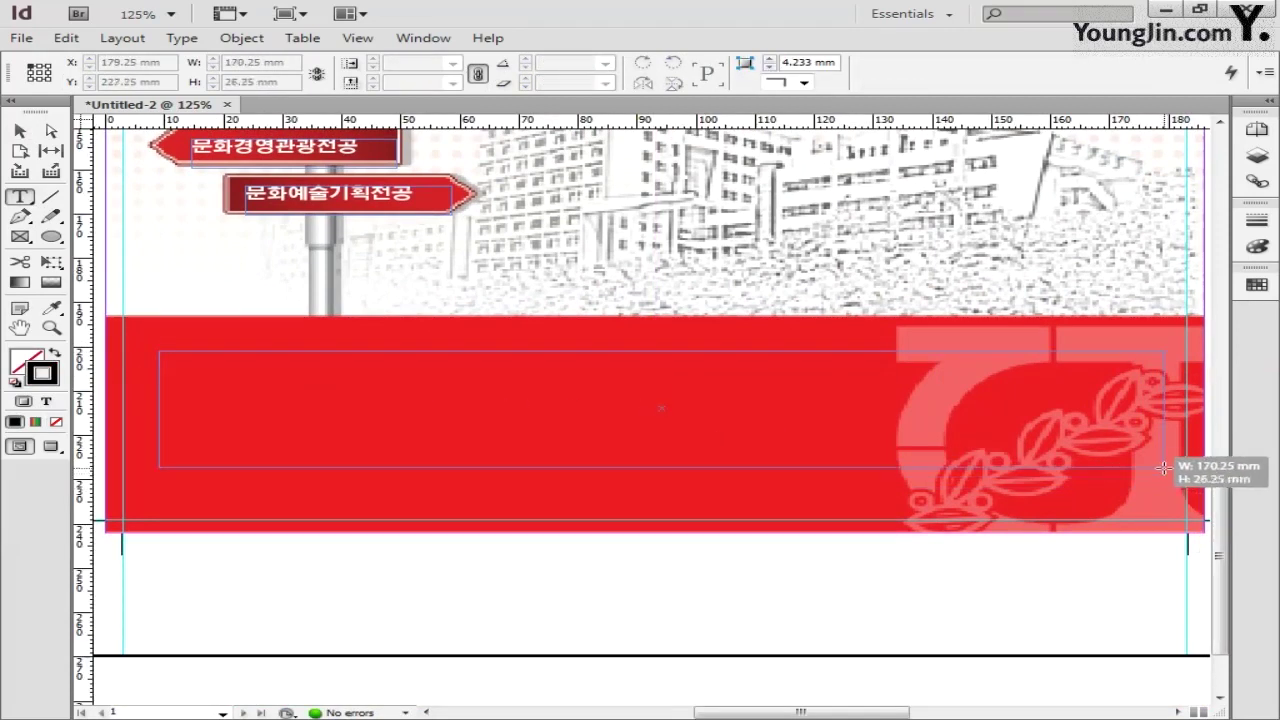
pyautogui.click(556, 447)
pyautogui.hotkey('ctrl', 'v')
pyautogui.moveTo(551, 437); pyautogui.dragTo(137, 334)
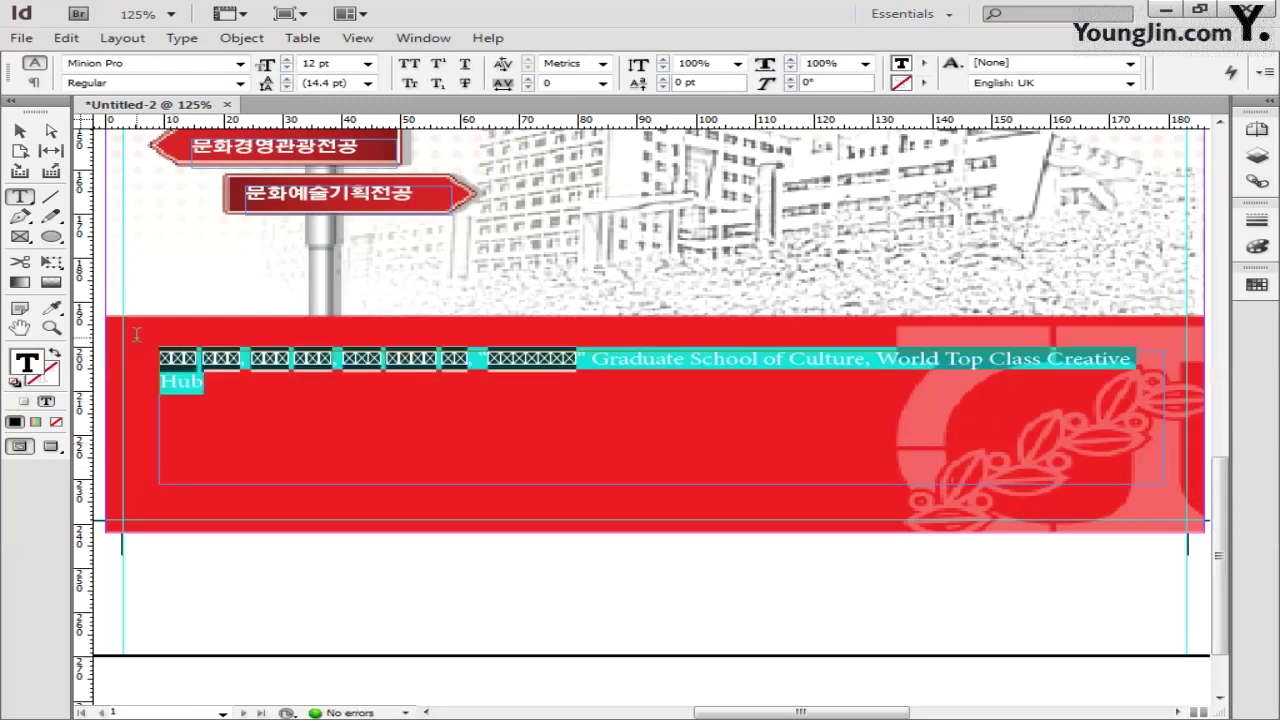
# Set the slogan's font to Adobe Gothic Std and insert a line break before Graduate School of Culture.
pyautogui.click(240, 63)
pyautogui.scroll(2, 477, 108)
pyautogui.click(431, 12)
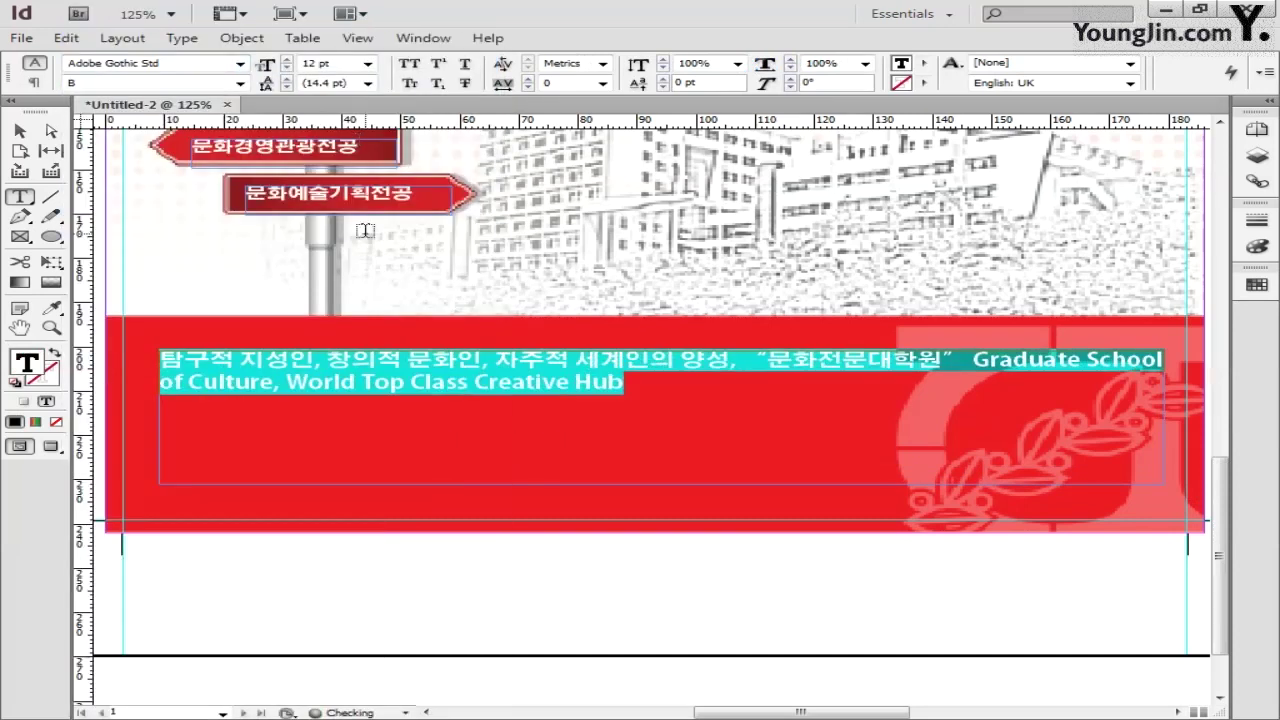
pyautogui.click(972, 359)
pyautogui.press('Return')
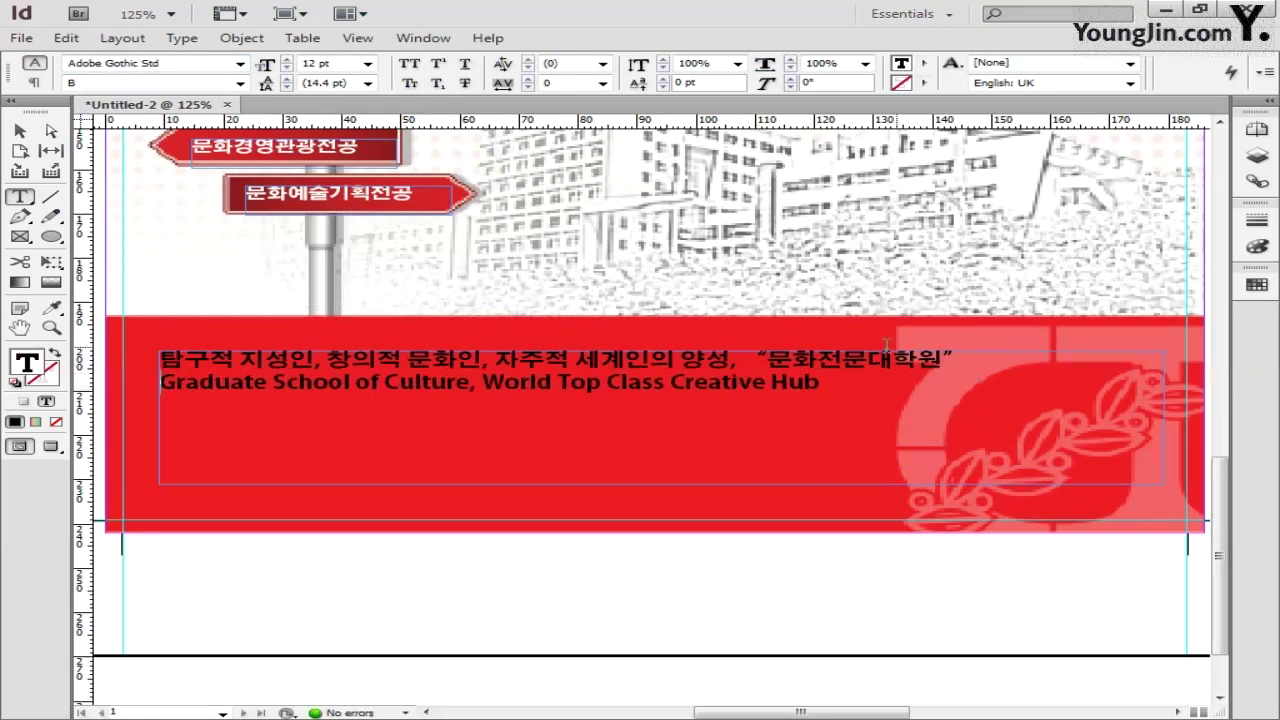
# Colour the Korean and English slogan lines white by setting their black value to 0.
pyautogui.moveTo(822, 384); pyautogui.dragTo(163, 357)
pyautogui.click(236, 343)
pyautogui.moveTo(970, 359); pyautogui.dragTo(158, 360)
pyautogui.doubleClick(27, 363)
pyautogui.moveTo(925, 480); pyautogui.dragTo(800, 476)
pyautogui.write('0')
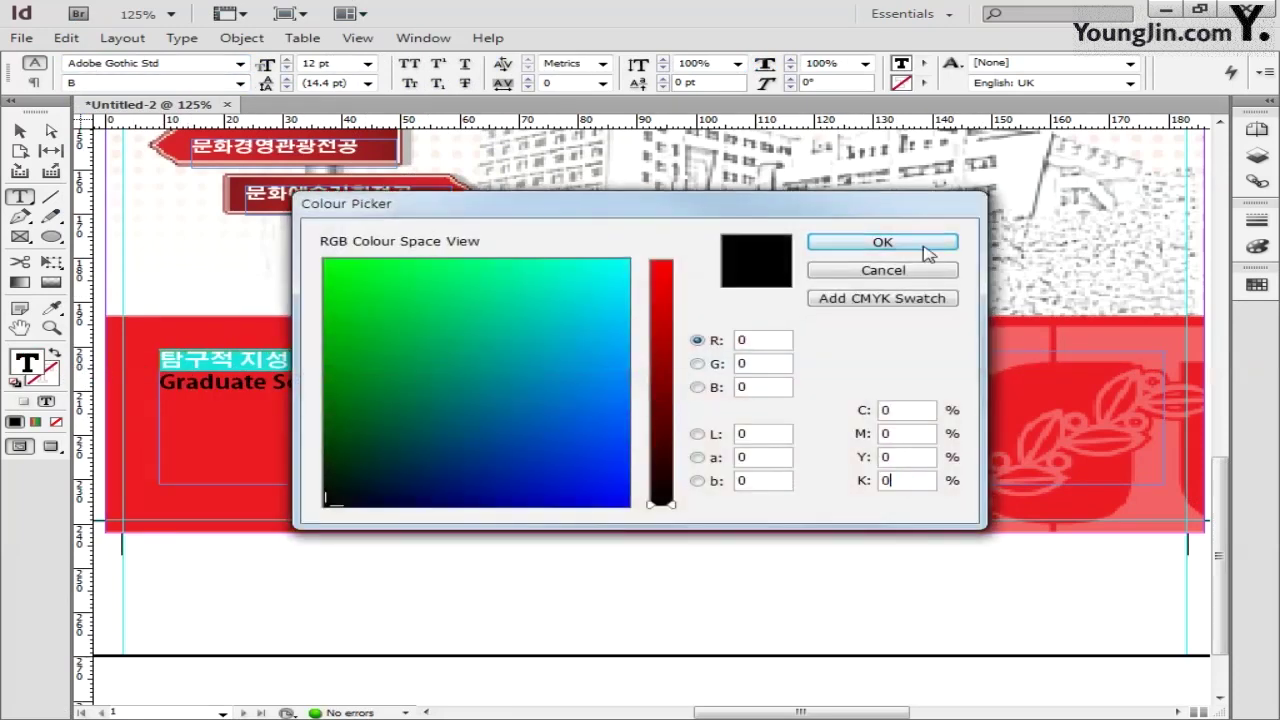
pyautogui.click(923, 248)
pyautogui.moveTo(820, 384); pyautogui.dragTo(158, 384)
pyautogui.doubleClick(36, 362)
pyautogui.moveTo(920, 480); pyautogui.dragTo(862, 480)
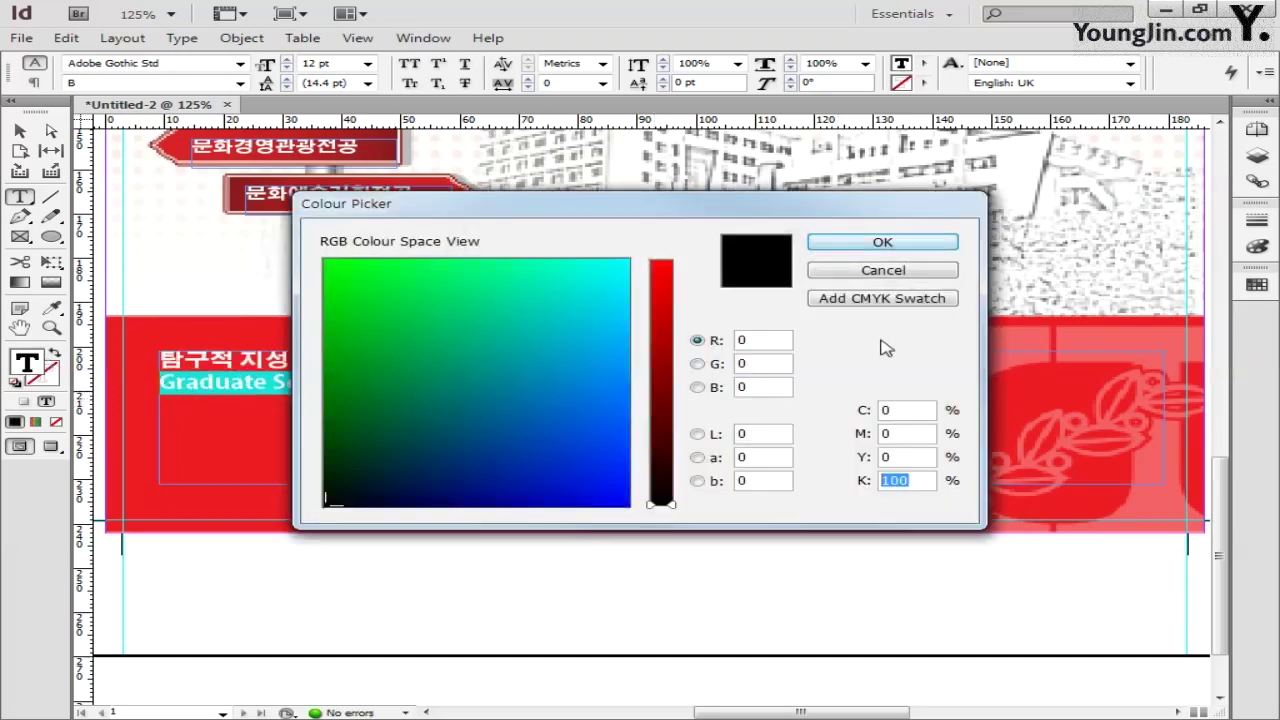
pyautogui.write('0')
pyautogui.click(906, 242)
# Colour “문화전문대학원” and Graduate School of Culture in the slogan yellow with a yellow value of 100.
pyautogui.moveTo(972, 359); pyautogui.dragTo(348, 358)
pyautogui.doubleClick(27, 363)
pyautogui.moveTo(910, 456); pyautogui.dragTo(789, 457)
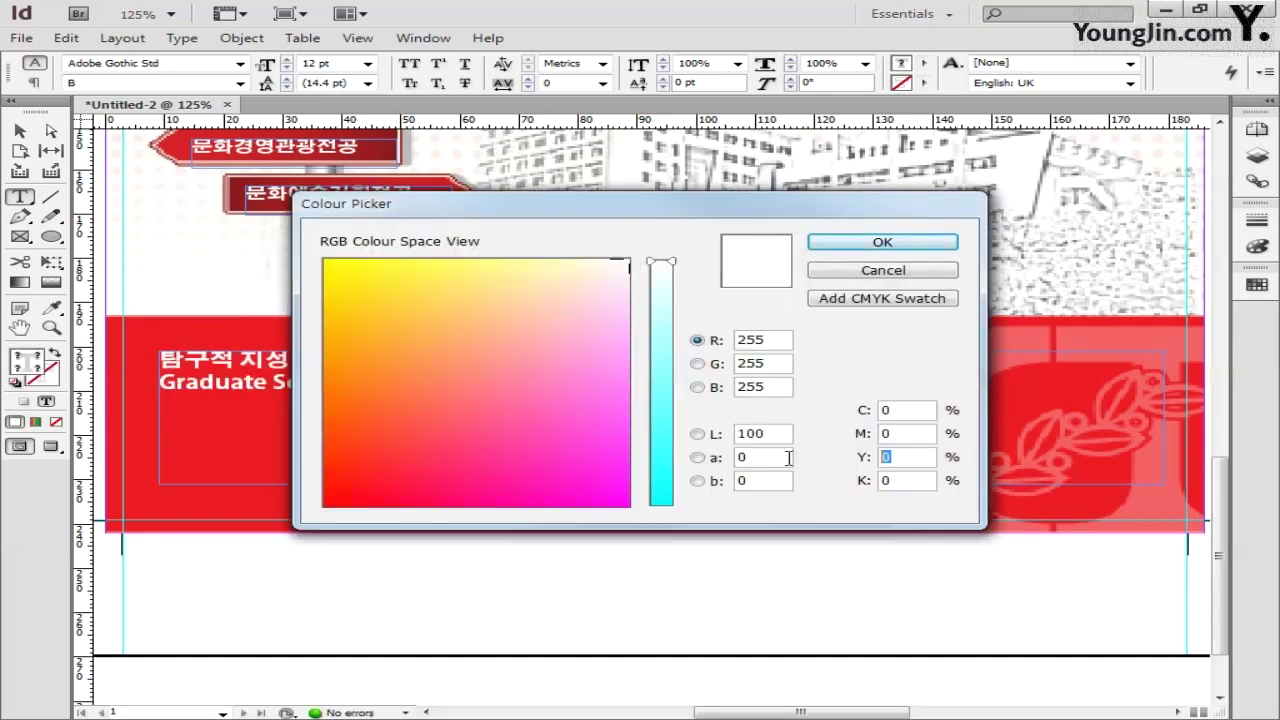
pyautogui.press('Return')
pyautogui.moveTo(482, 383); pyautogui.dragTo(160, 383)
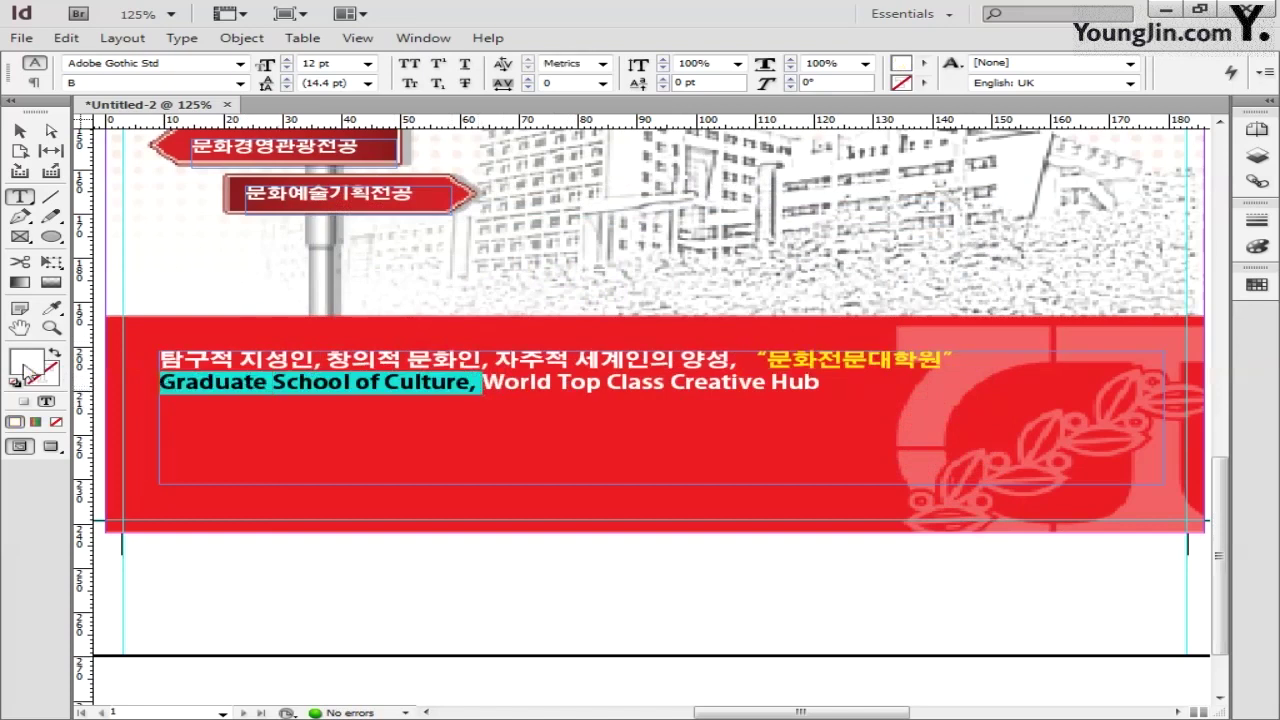
pyautogui.doubleClick(27, 363)
pyautogui.moveTo(910, 456); pyautogui.dragTo(845, 458)
pyautogui.write('100')
pyautogui.press('Return')
pyautogui.click(20, 131)
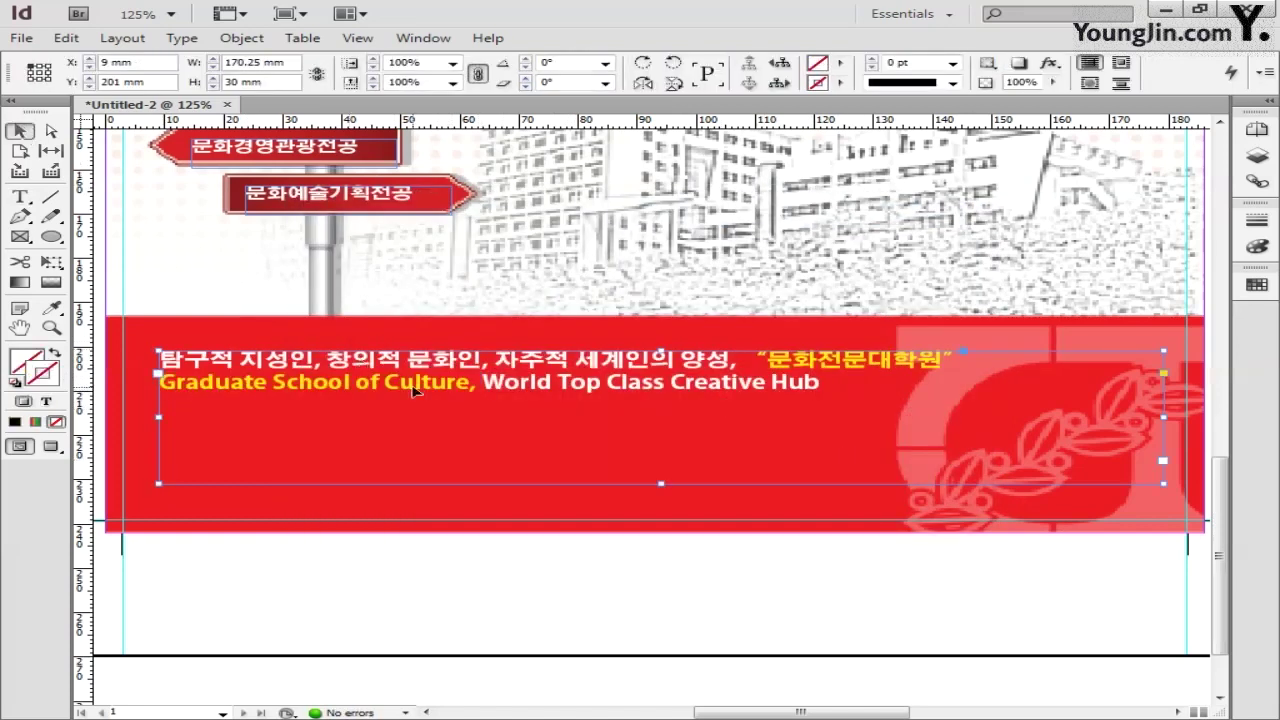
# Set the leading of both slogan lines to 24 pt.
pyautogui.doubleClick(417, 391)
pyautogui.moveTo(820, 383); pyautogui.dragTo(155, 357)
pyautogui.click(368, 83)
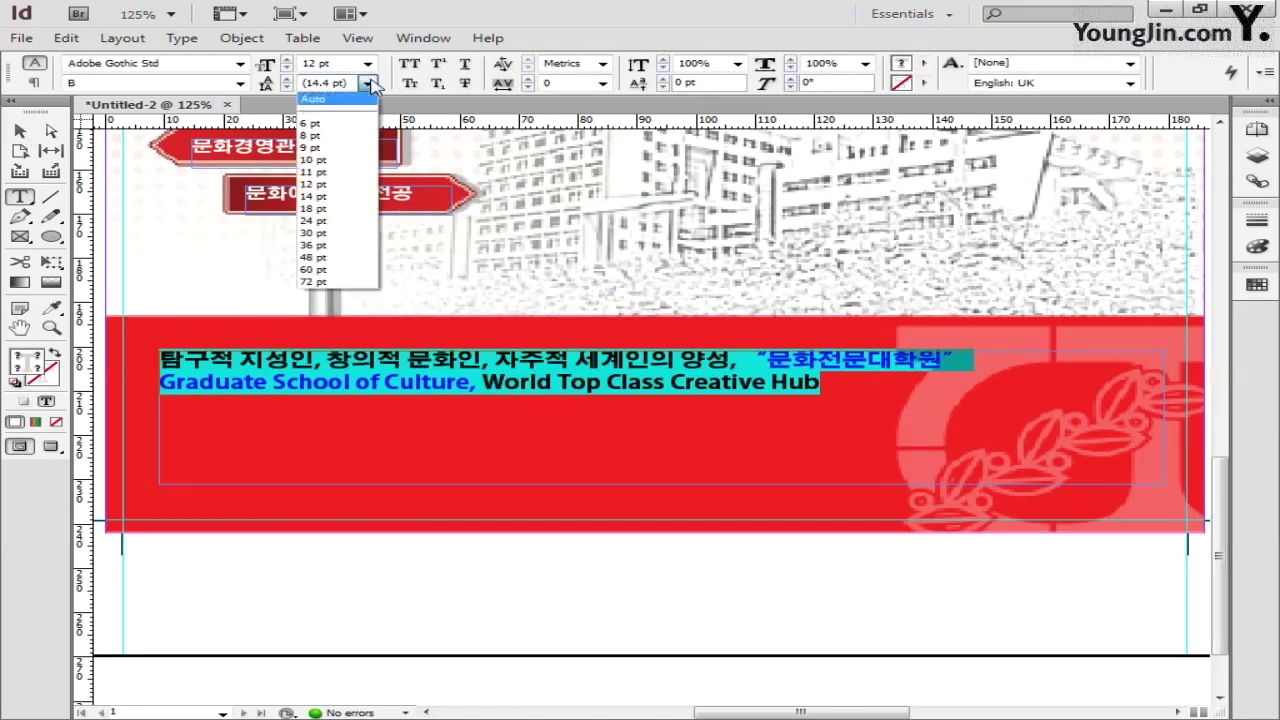
pyautogui.click(330, 181)
pyautogui.click(368, 84)
pyautogui.click(330, 220)
pyautogui.press('Escape')
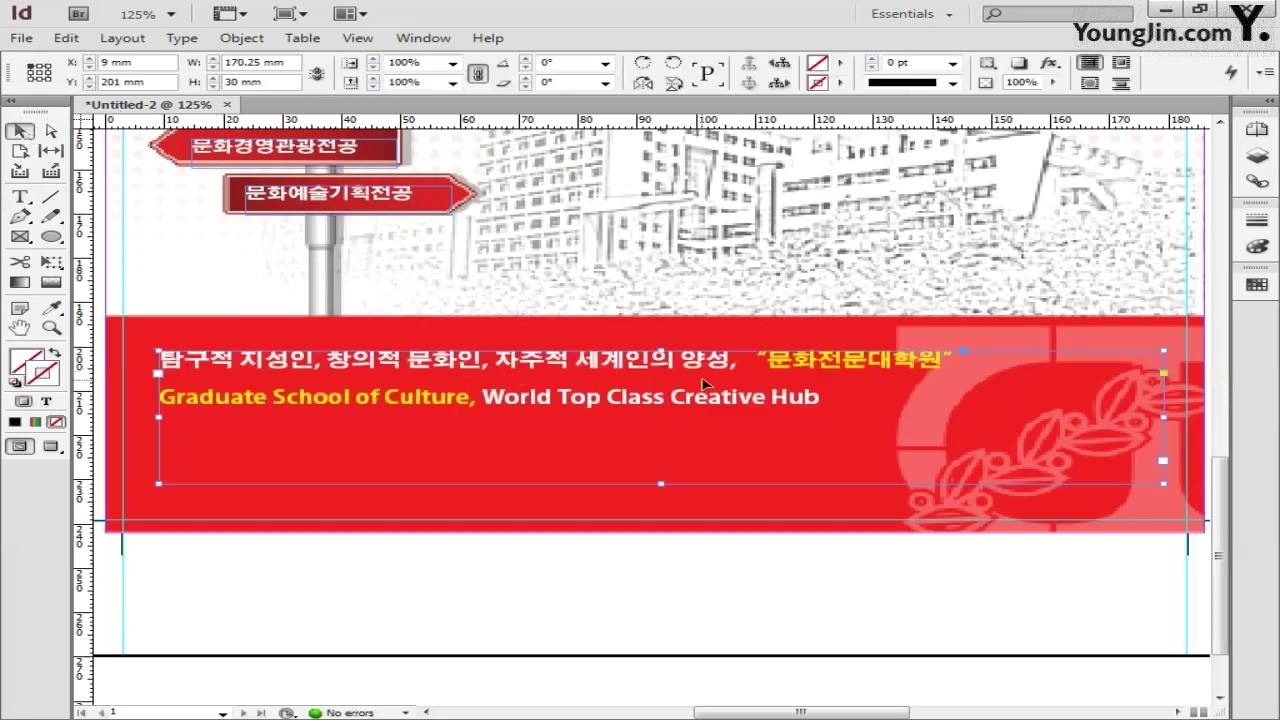
# Change the English slogan line's font to Adobe Myungjo Std.
pyautogui.moveTo(820, 397); pyautogui.dragTo(160, 397)
pyautogui.click(240, 63)
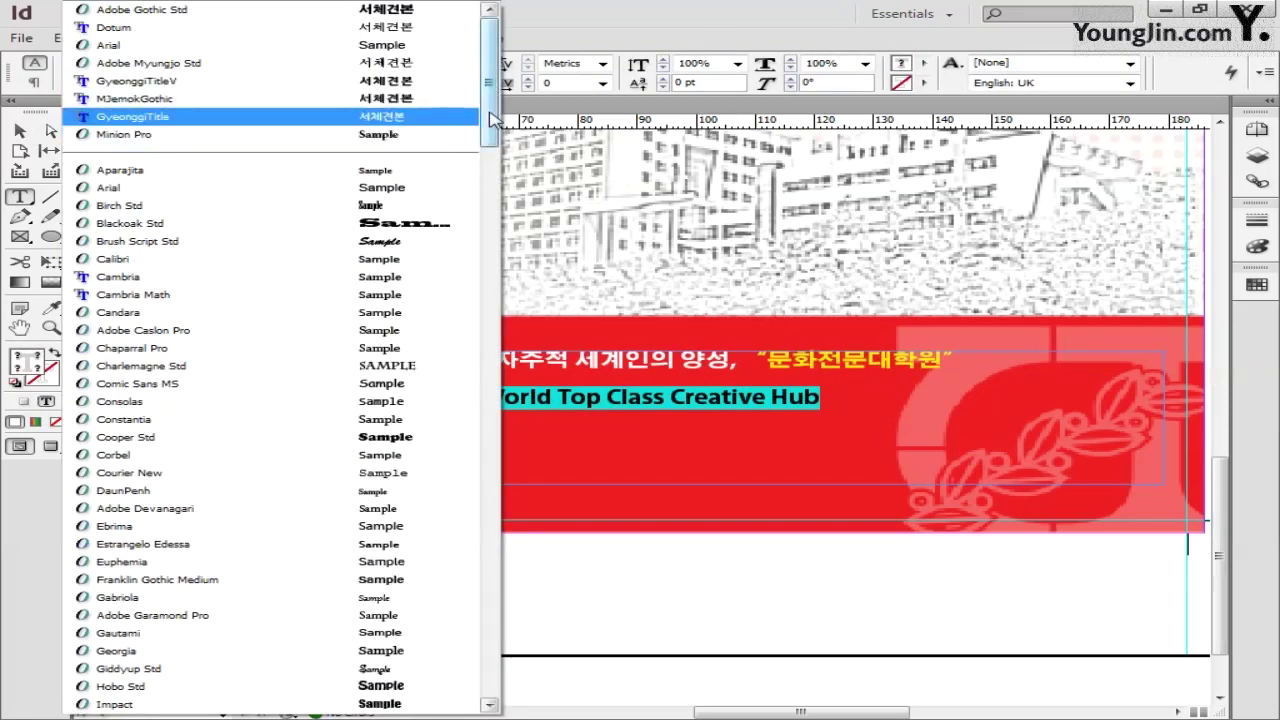
pyautogui.moveTo(489, 122)
pyautogui.mouseDown()
pyautogui.moveTo(498, 241)
pyautogui.moveTo(502, 118)
pyautogui.mouseUp()
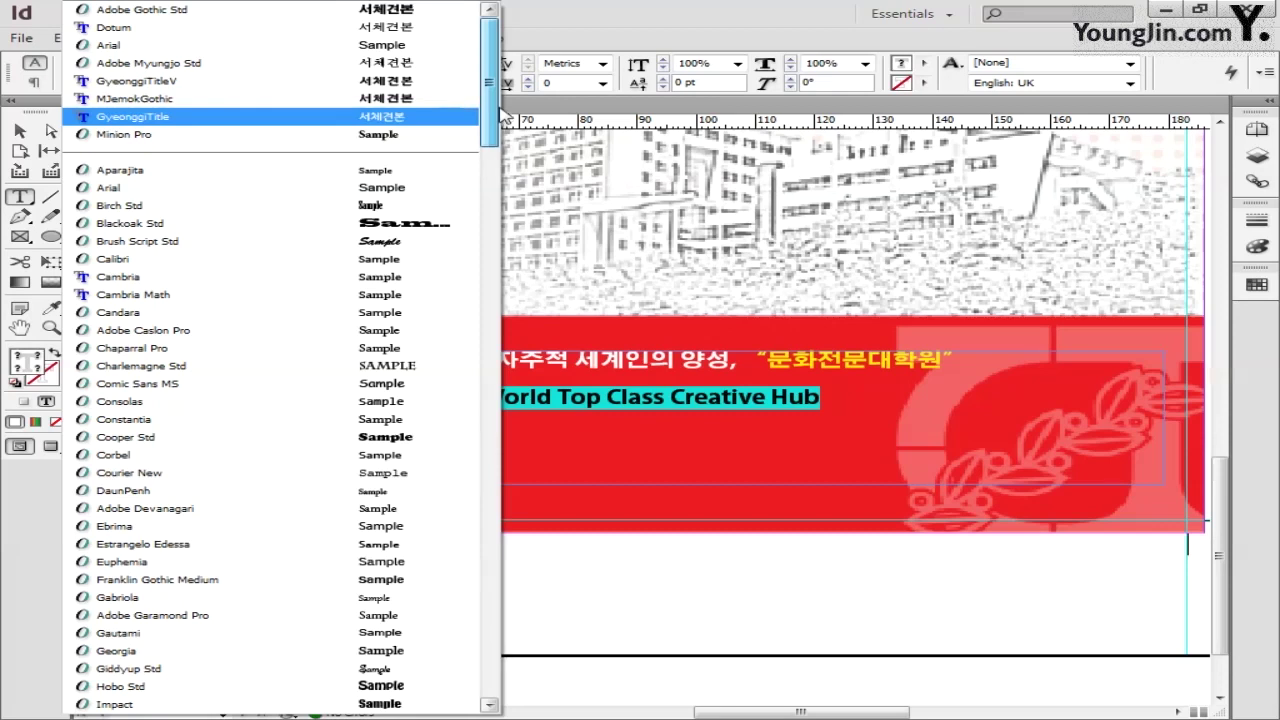
pyautogui.moveTo(502, 118); pyautogui.dragTo(490, 540)
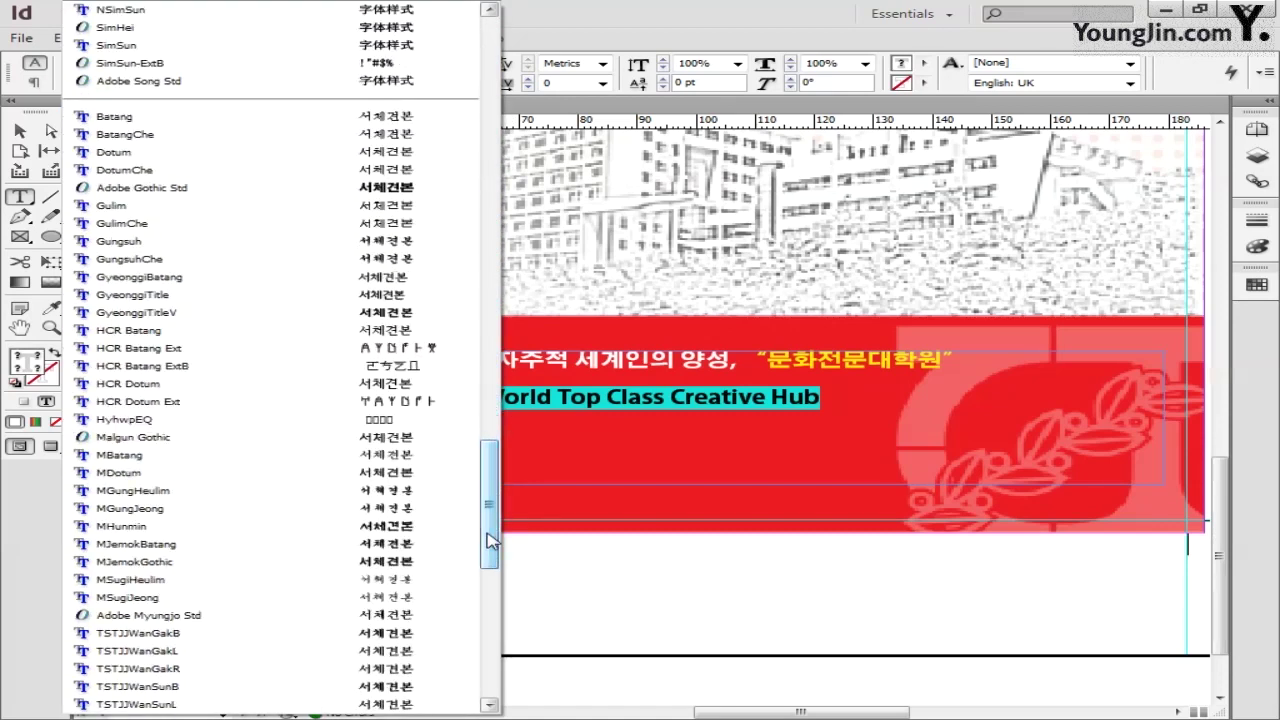
pyautogui.click(346, 614)
# Set both slogan lines to 14 pt and shift their text frame about 4 mm to the right.
pyautogui.moveTo(900, 400); pyautogui.dragTo(160, 358)
pyautogui.click(368, 63)
pyautogui.click(340, 178)
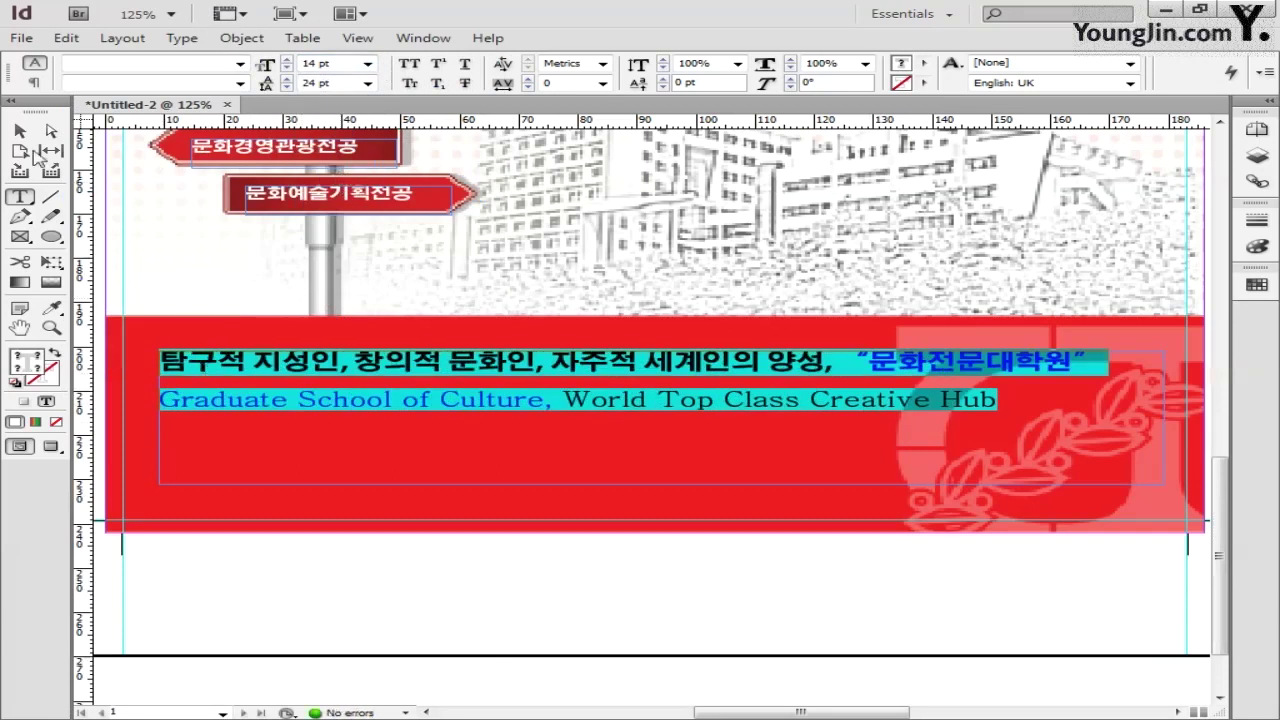
pyautogui.click(20, 131)
pyautogui.moveTo(240, 357); pyautogui.dragTo(264, 357)
# Set the English slogan line's tracking to 50.
pyautogui.doubleClick(208, 400)
pyautogui.moveTo(206, 400)
pyautogui.mouseDown()
pyautogui.moveTo(1012, 402)
pyautogui.moveTo(182, 401)
pyautogui.mouseUp()
pyautogui.moveTo(578, 84); pyautogui.dragTo(494, 84)
pyautogui.write('50')
pyautogui.press('Return')
pyautogui.click(20, 131)
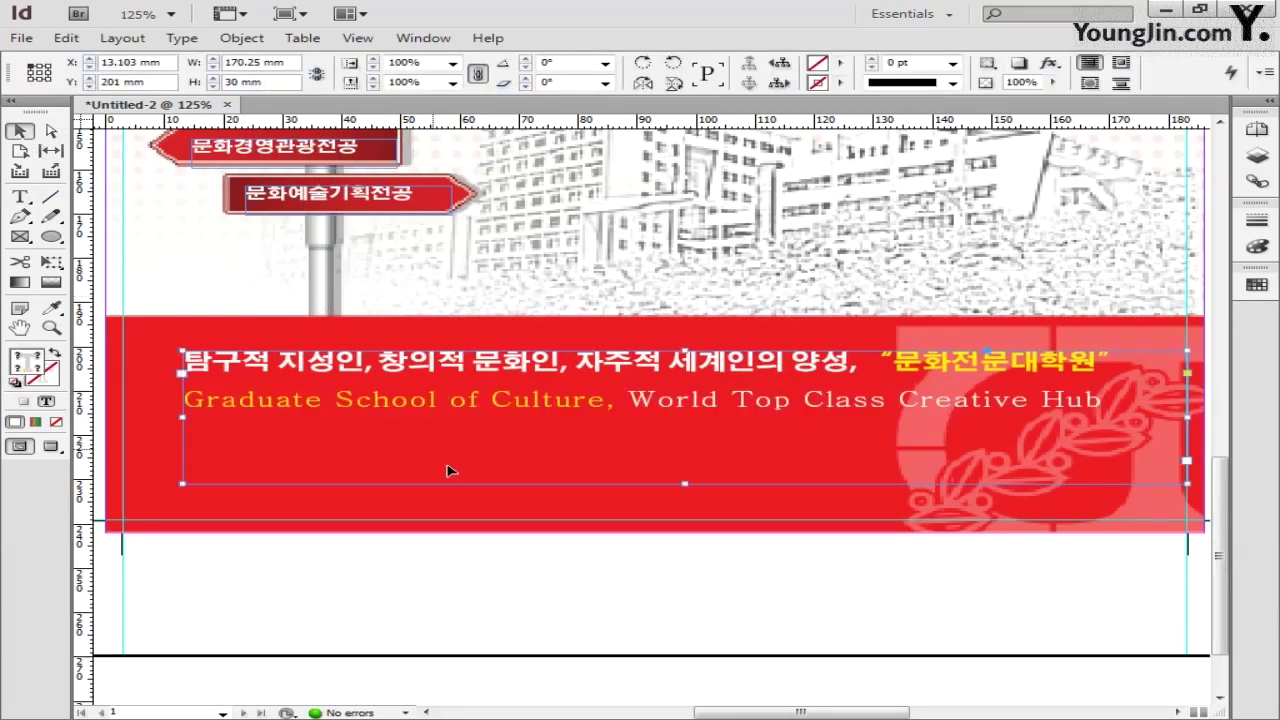
# Shorten the slogan's text frame to 18 mm high and reposition it at about X 15.75 mm, Y 201.25 mm.
pyautogui.hotkey('ctrl', '0')
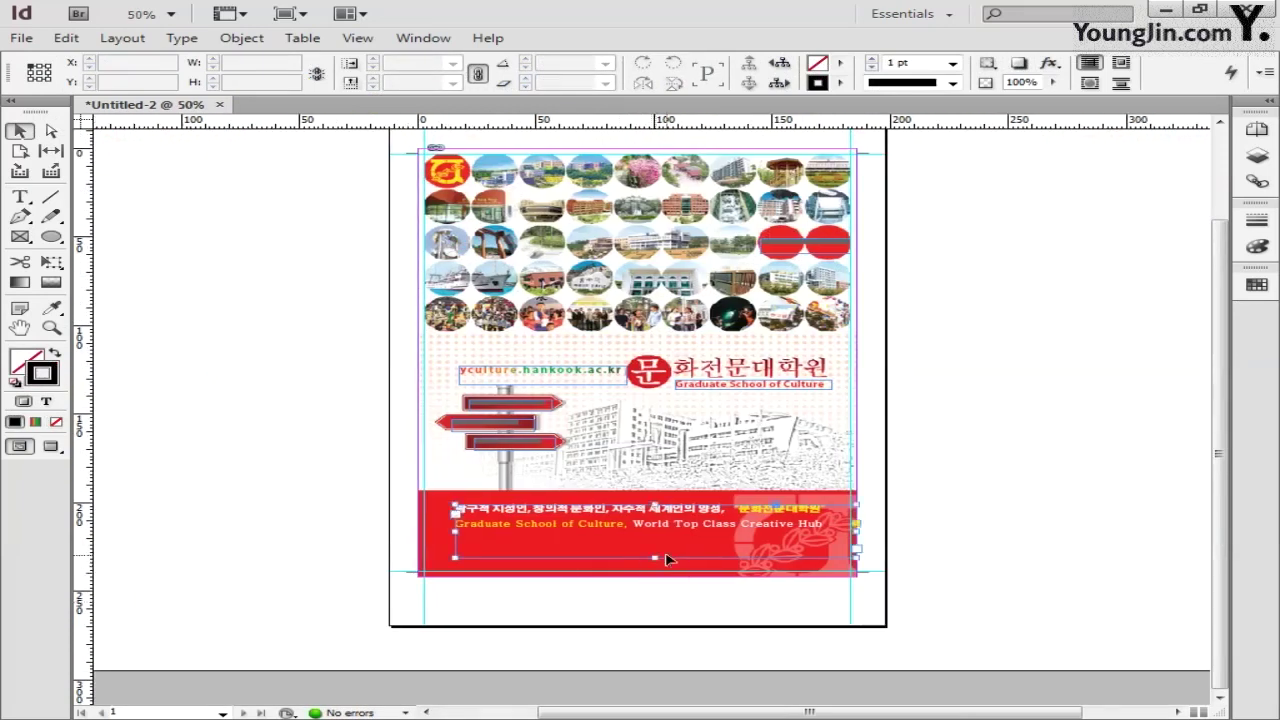
pyautogui.moveTo(655, 557); pyautogui.dragTo(655, 537)
pyautogui.hotkey('ctrl', '1')
pyautogui.moveTo(776, 500); pyautogui.dragTo(672, 536)
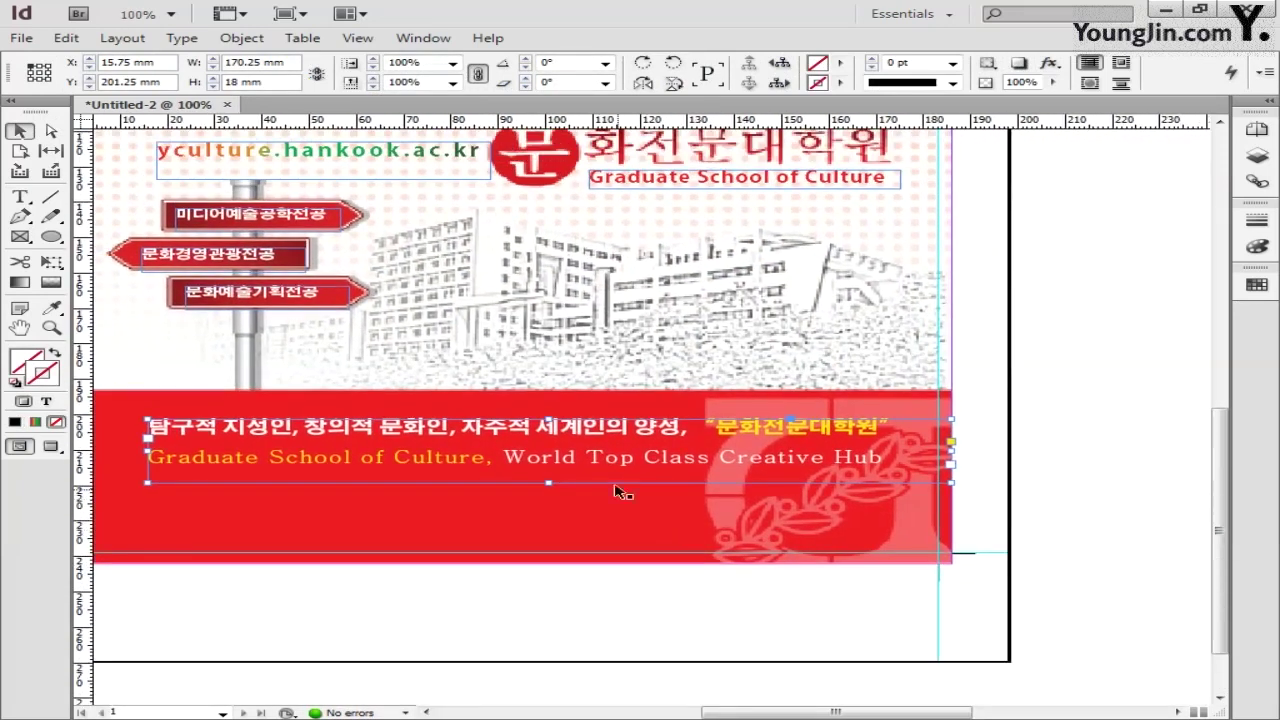
# Draw a text frame below the slogan on the red band, enter Welcome to Hankook University and select the line.
pyautogui.press('t')
pyautogui.moveTo(571, 501); pyautogui.dragTo(897, 522)
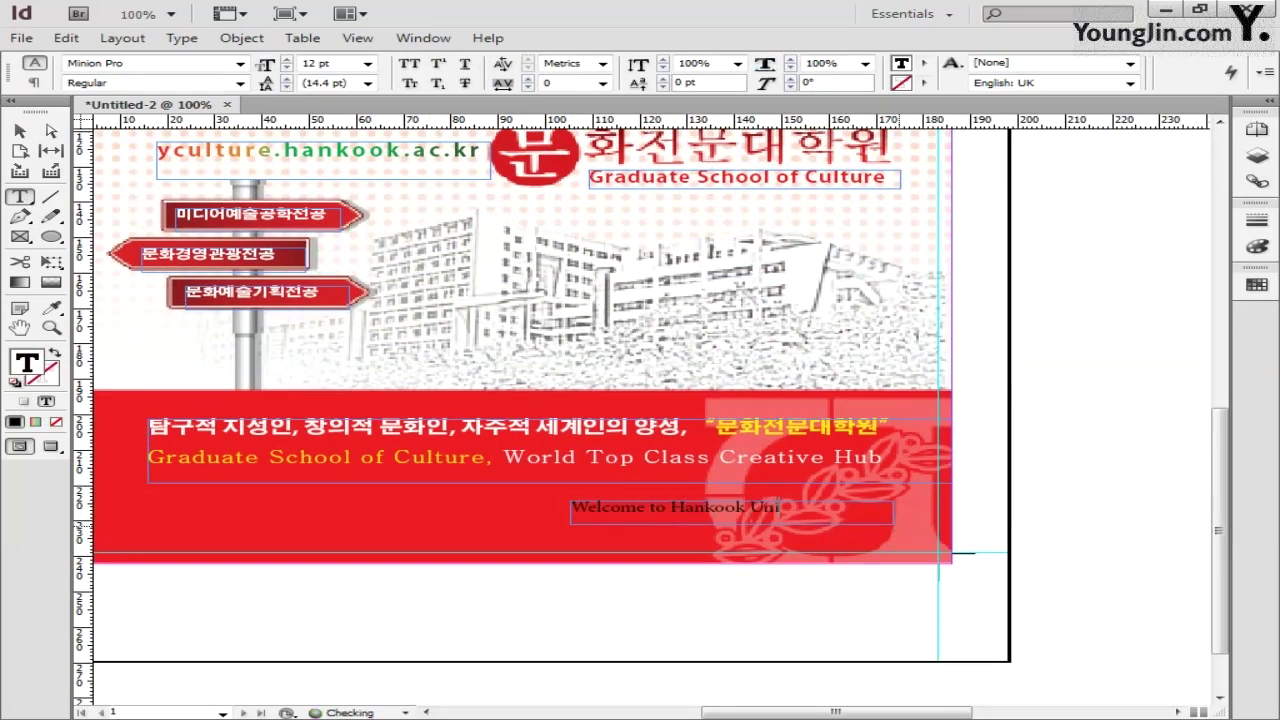
pyautogui.hotkey('ctrl', 'a')
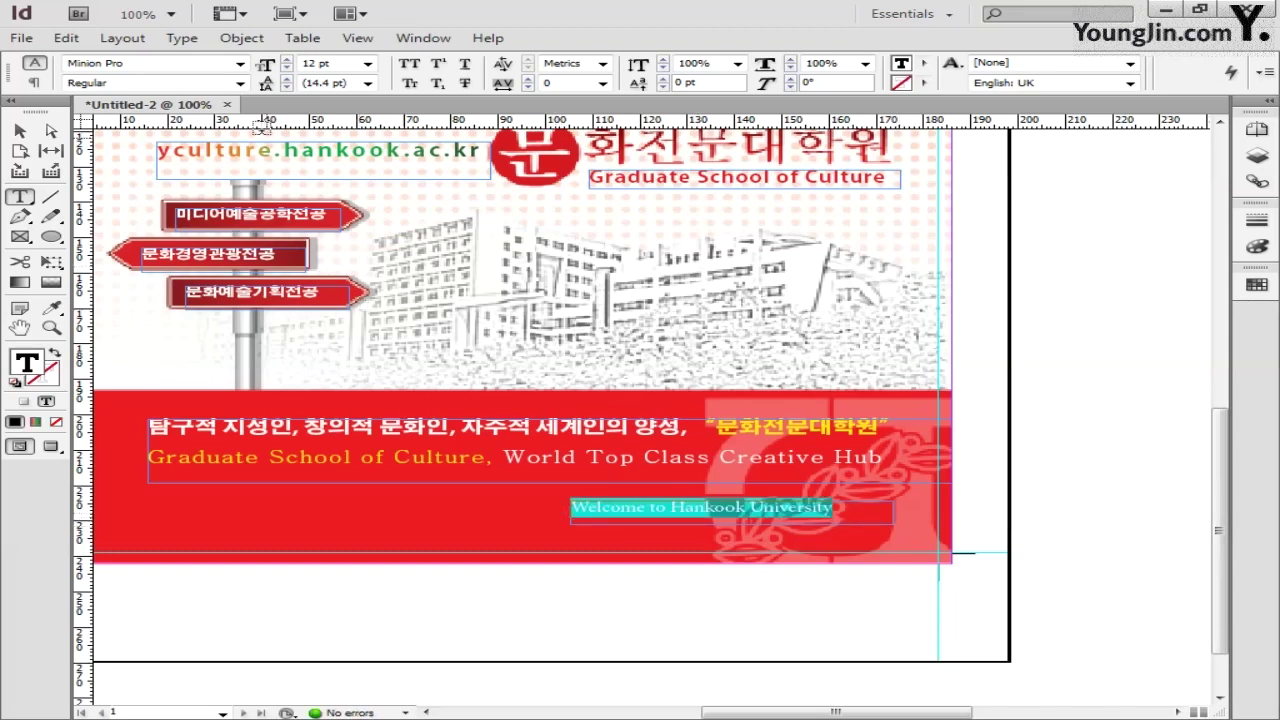
# Set the Welcome to Hankook University line in Adobe Gothic Std B and colour it white.
pyautogui.click(240, 63)
pyautogui.click(428, 40)
pyautogui.doubleClick(27, 362)
pyautogui.moveTo(610, 275); pyautogui.dragTo(657, 246)
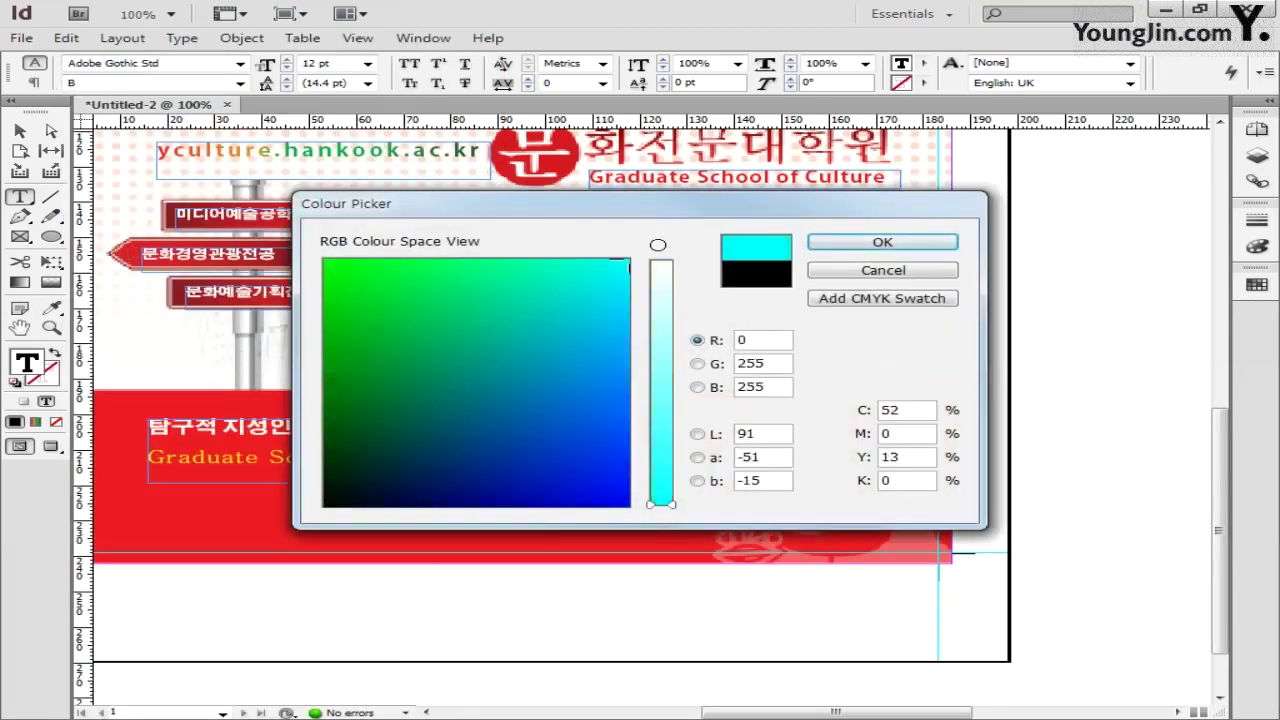
pyautogui.click(662, 260)
pyautogui.click(886, 246)
pyautogui.press('Escape')
# Move the Welcome to Hankook University text frame to about X 111 mm, Y 226 mm.
pyautogui.moveTo(698, 506); pyautogui.dragTo(716, 512)
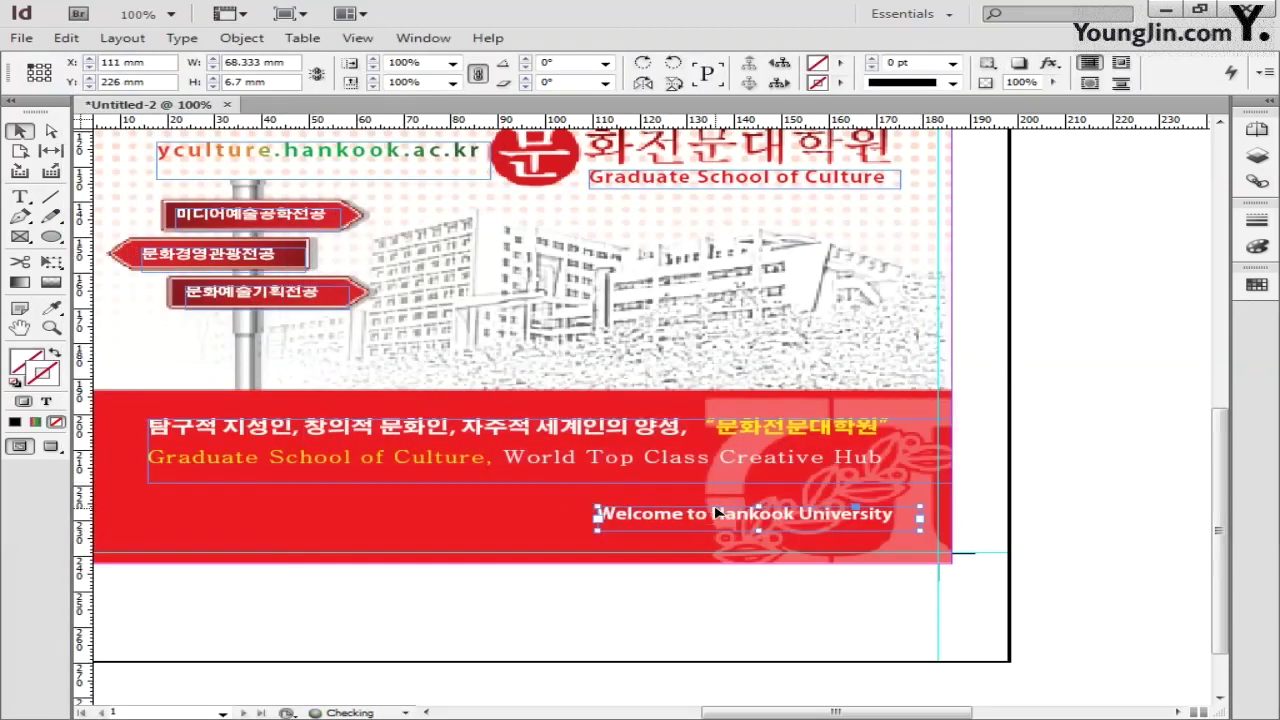
pyautogui.click(657, 580)
pyautogui.hotkey('ctrl', '0')
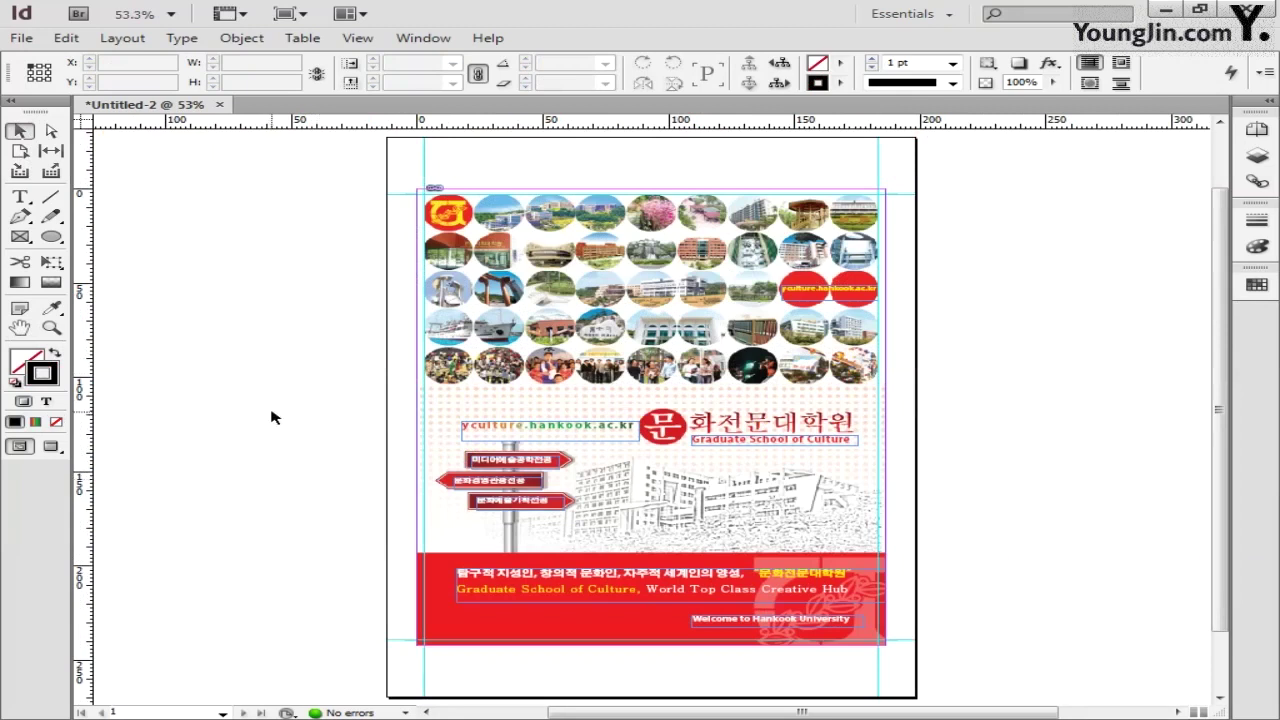
# Draw a horizontal line about 157 mm long between the two slogan lines and make its stroke white with K at 0%.
pyautogui.click(59, 200)
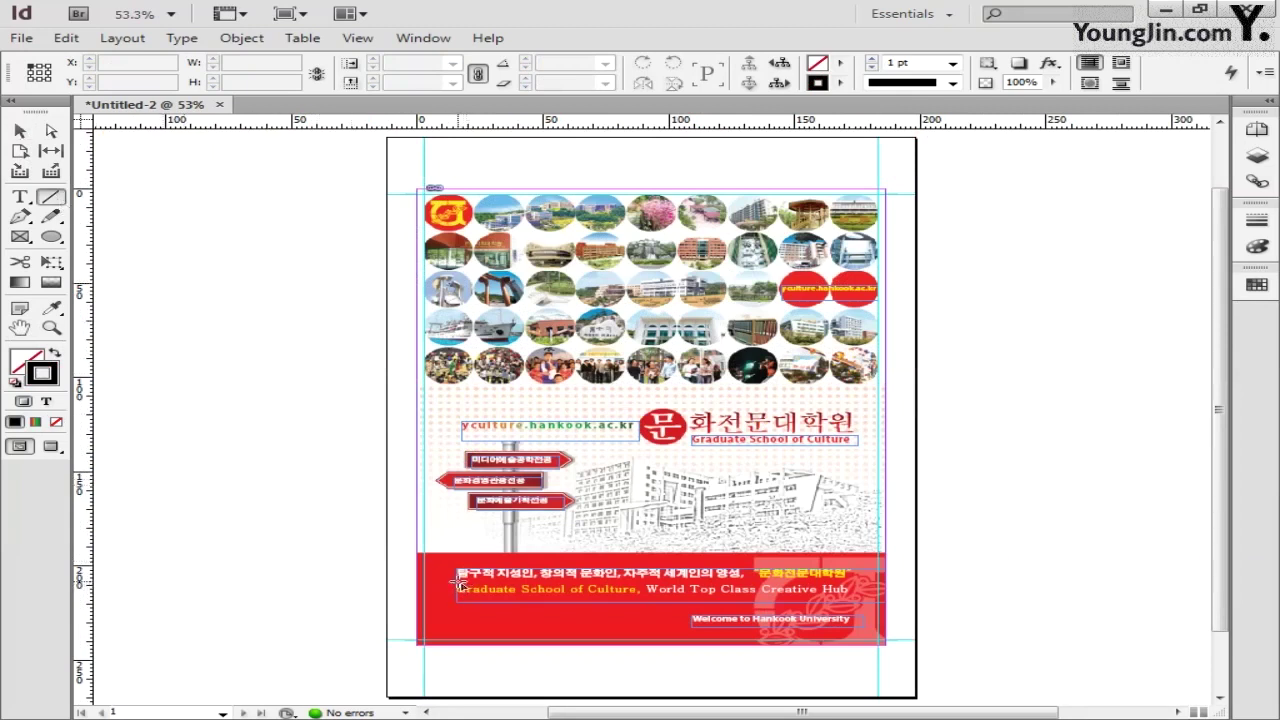
pyautogui.moveTo(458, 582); pyautogui.dragTo(857, 580)
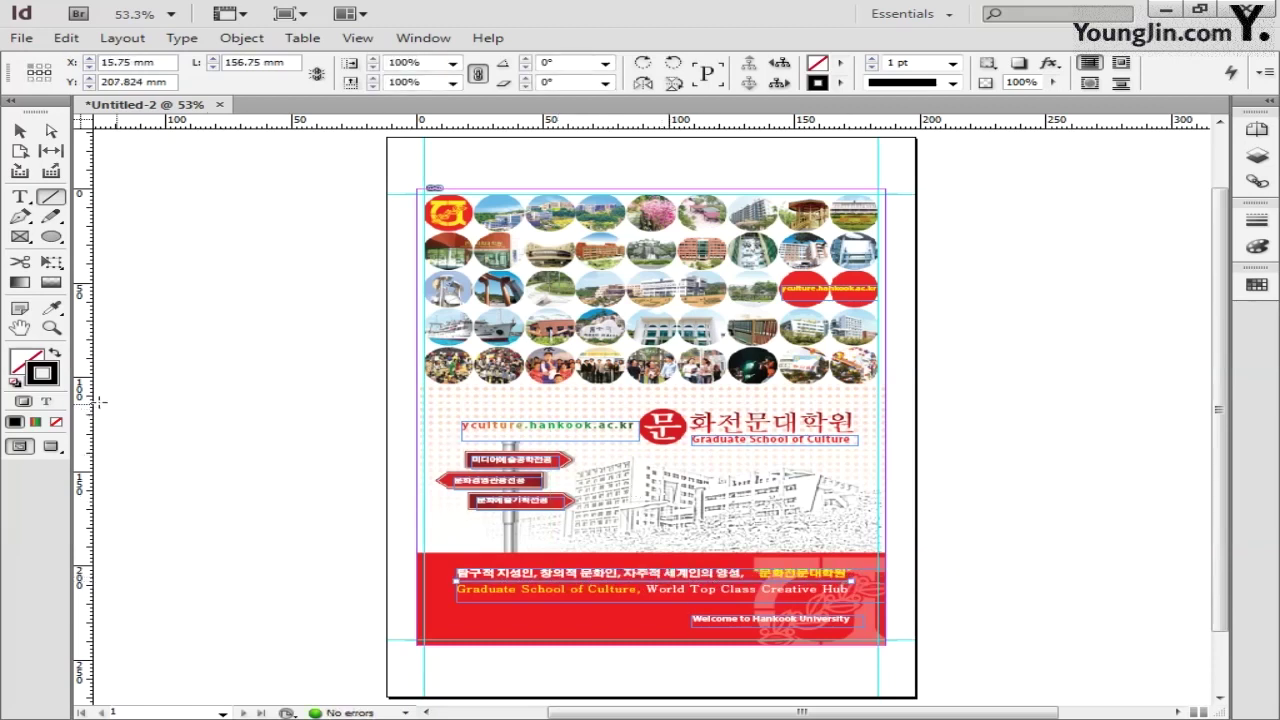
pyautogui.doubleClick(48, 378)
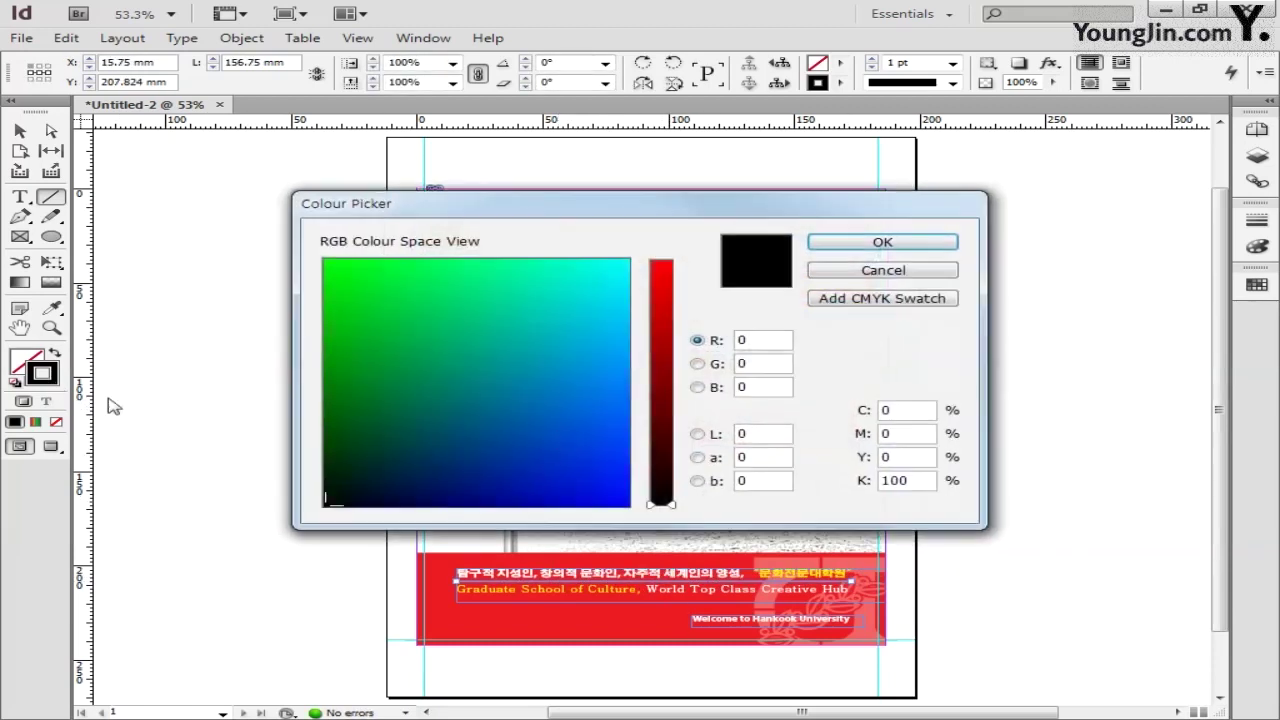
pyautogui.doubleClick(921, 483)
pyautogui.write('0')
pyautogui.click(882, 242)
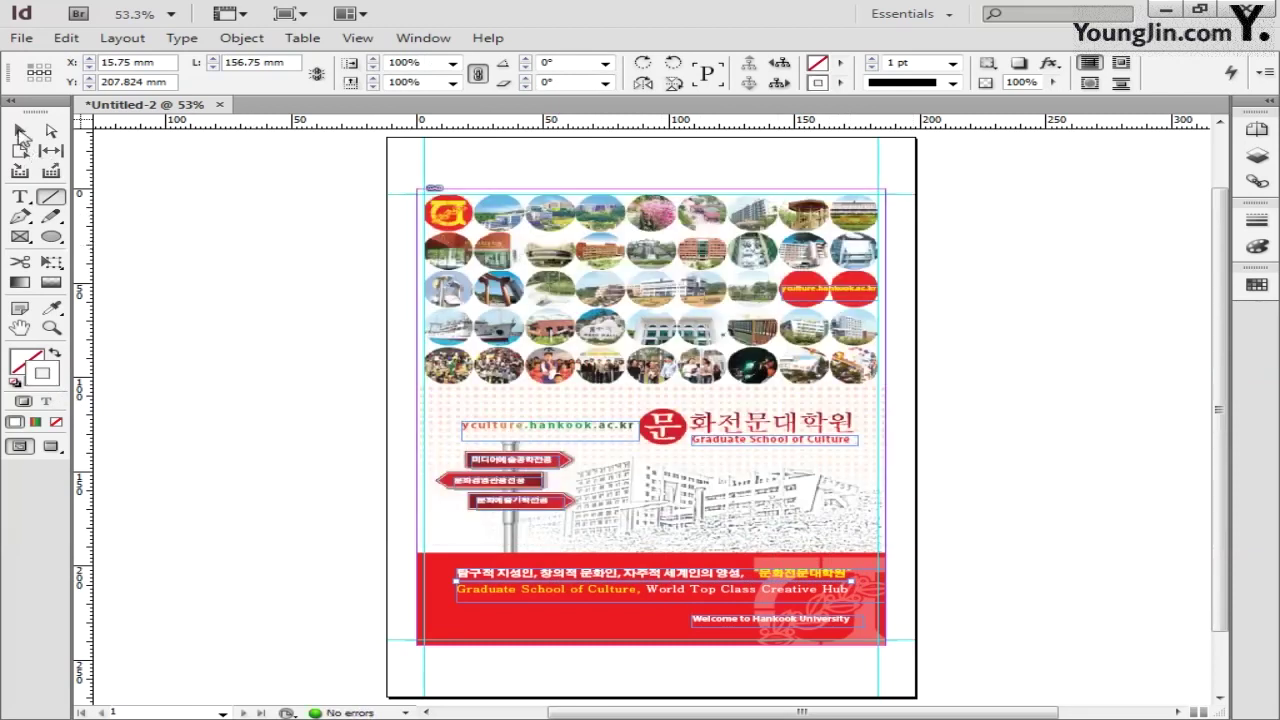
pyautogui.click(22, 133)
pyautogui.click(194, 234)
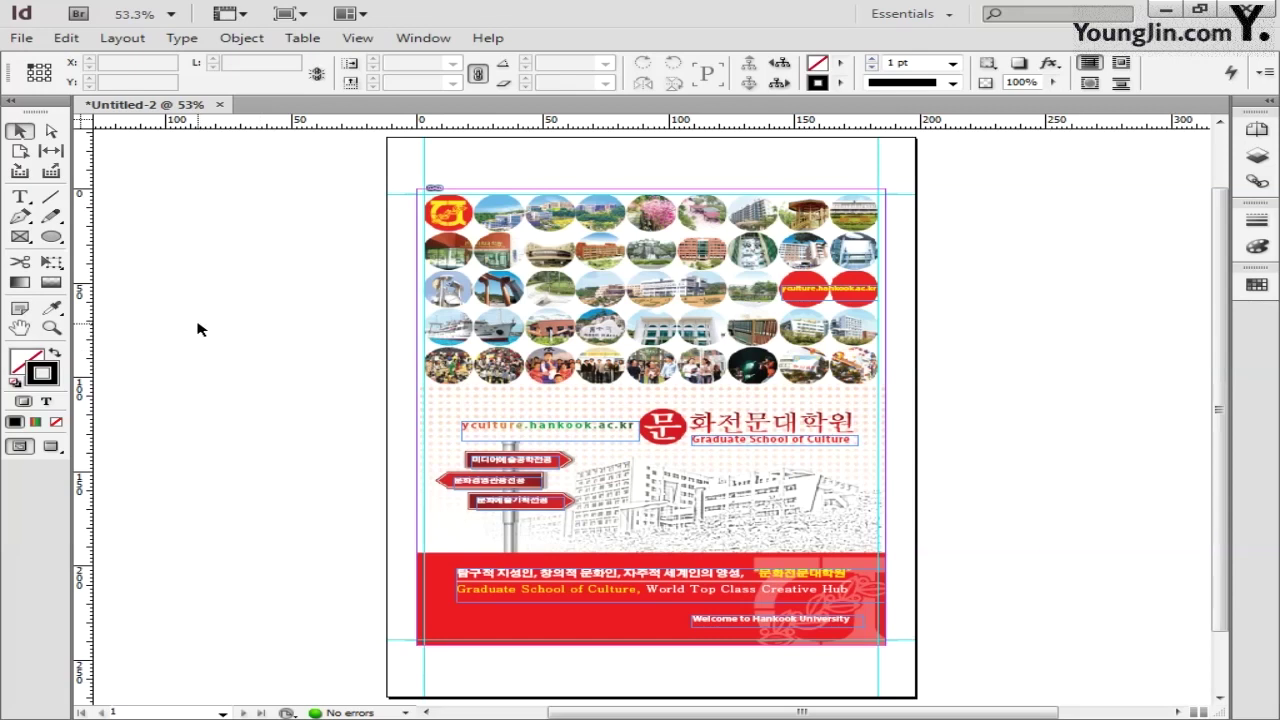
# Draw a text frame about 5 mm square below the cover's lower-left corner, beside the vertical crop mark, and enter 01.
pyautogui.click(50, 328)
pyautogui.moveTo(390, 646); pyautogui.dragTo(500, 684)
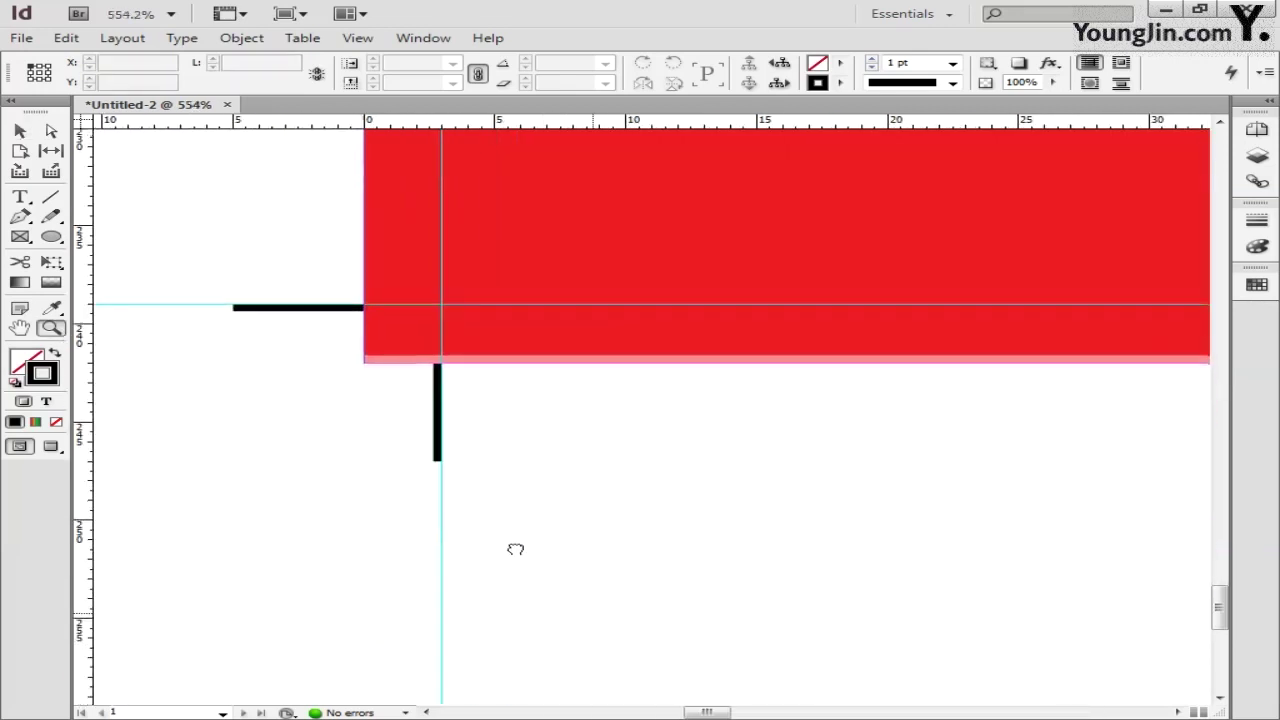
pyautogui.click(20, 197)
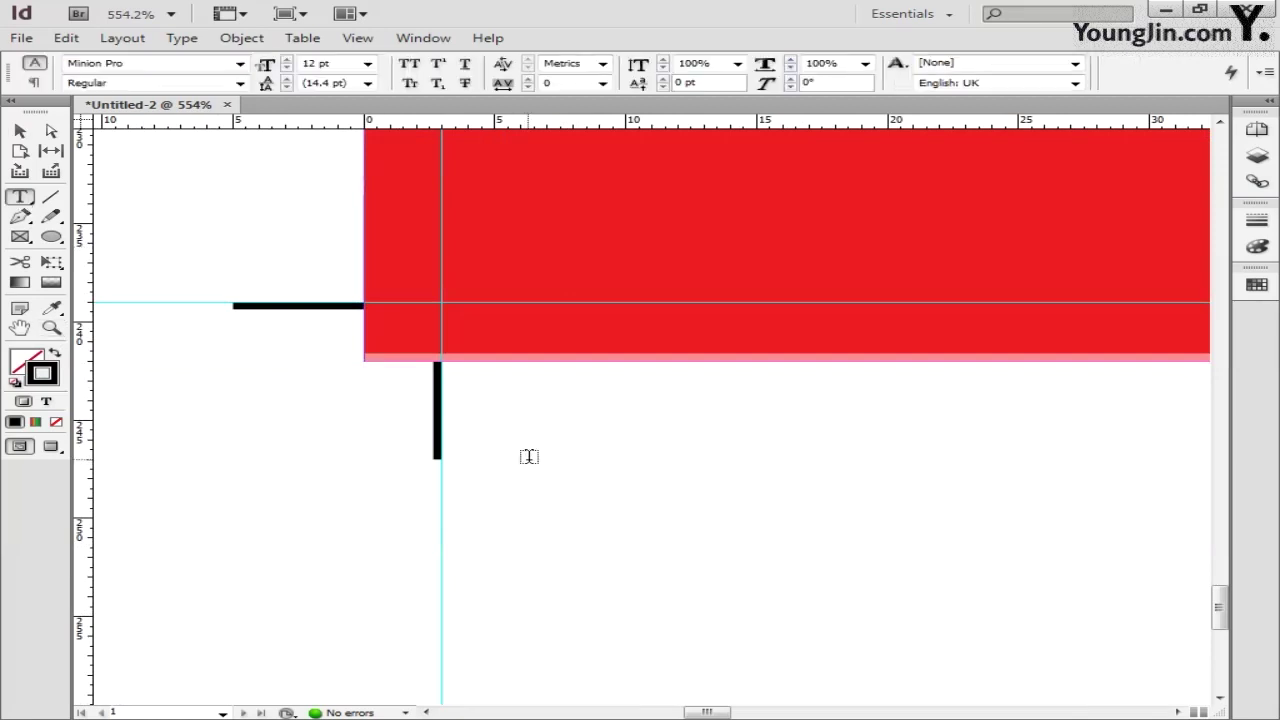
pyautogui.moveTo(491, 400); pyautogui.dragTo(623, 498)
pyautogui.write('01')
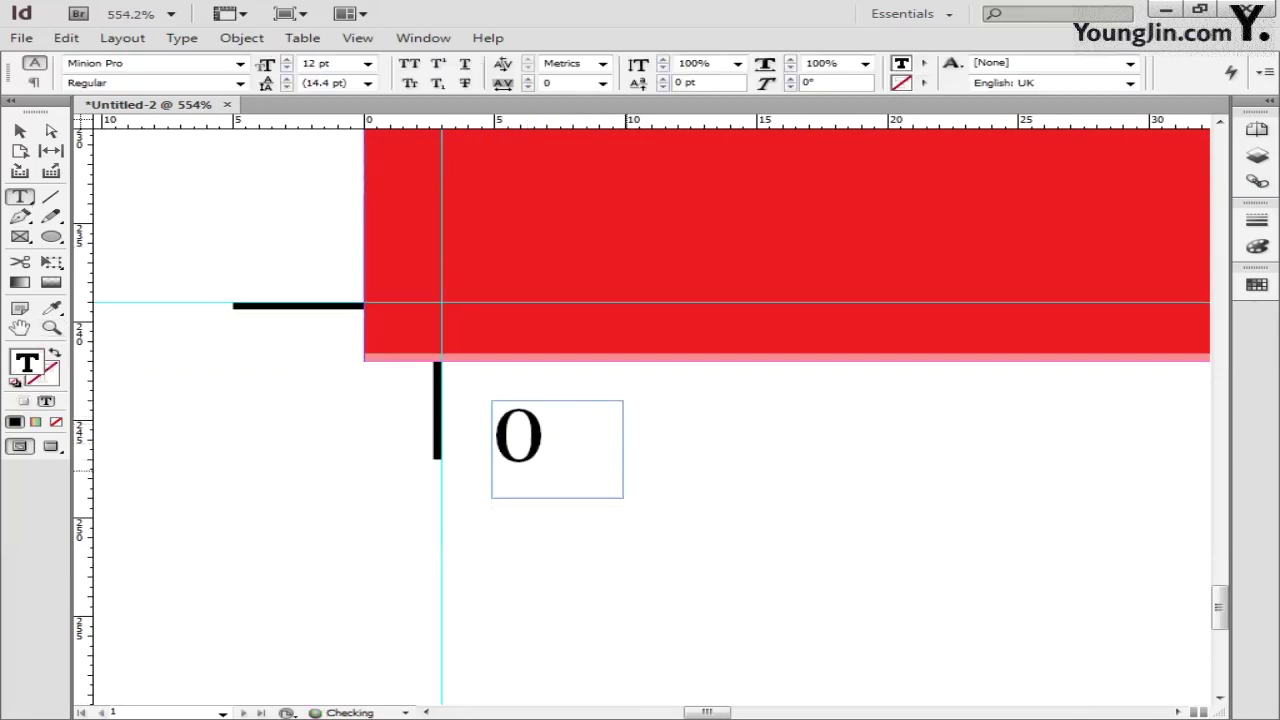
# Set the 01 page number in Dotum Regular at 10 pt.
pyautogui.doubleClick(590, 440)
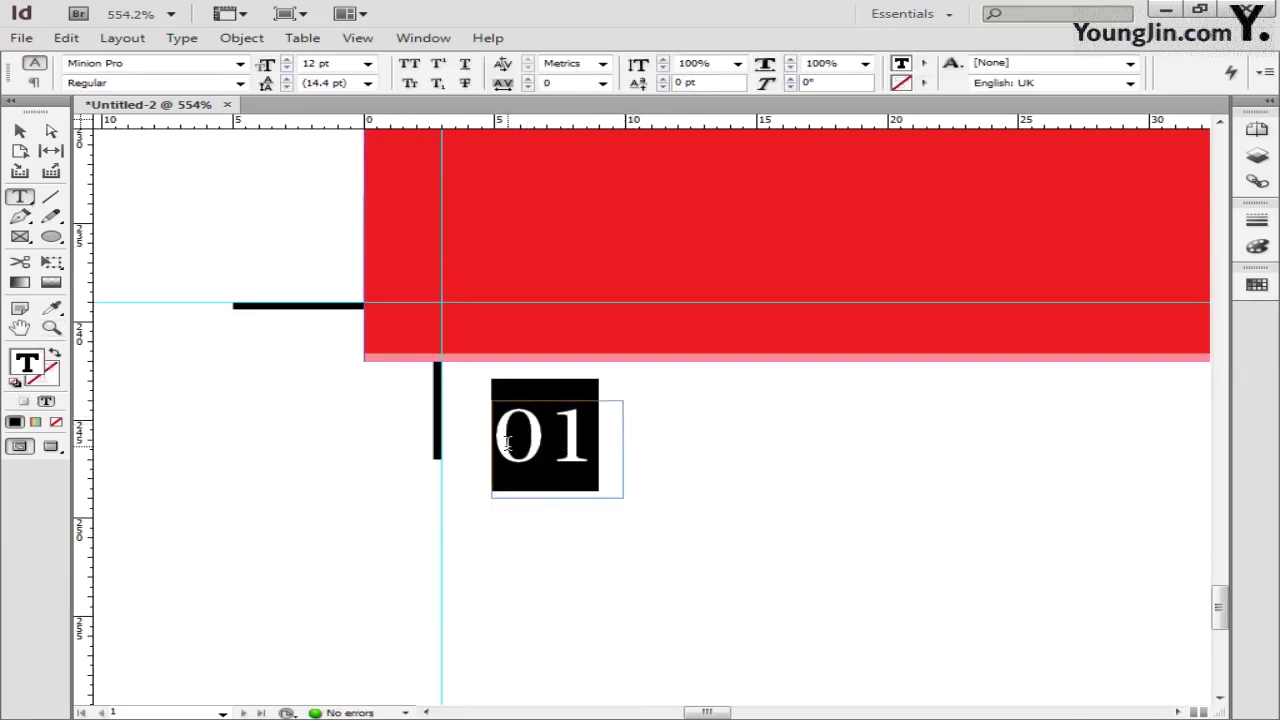
pyautogui.click(240, 65)
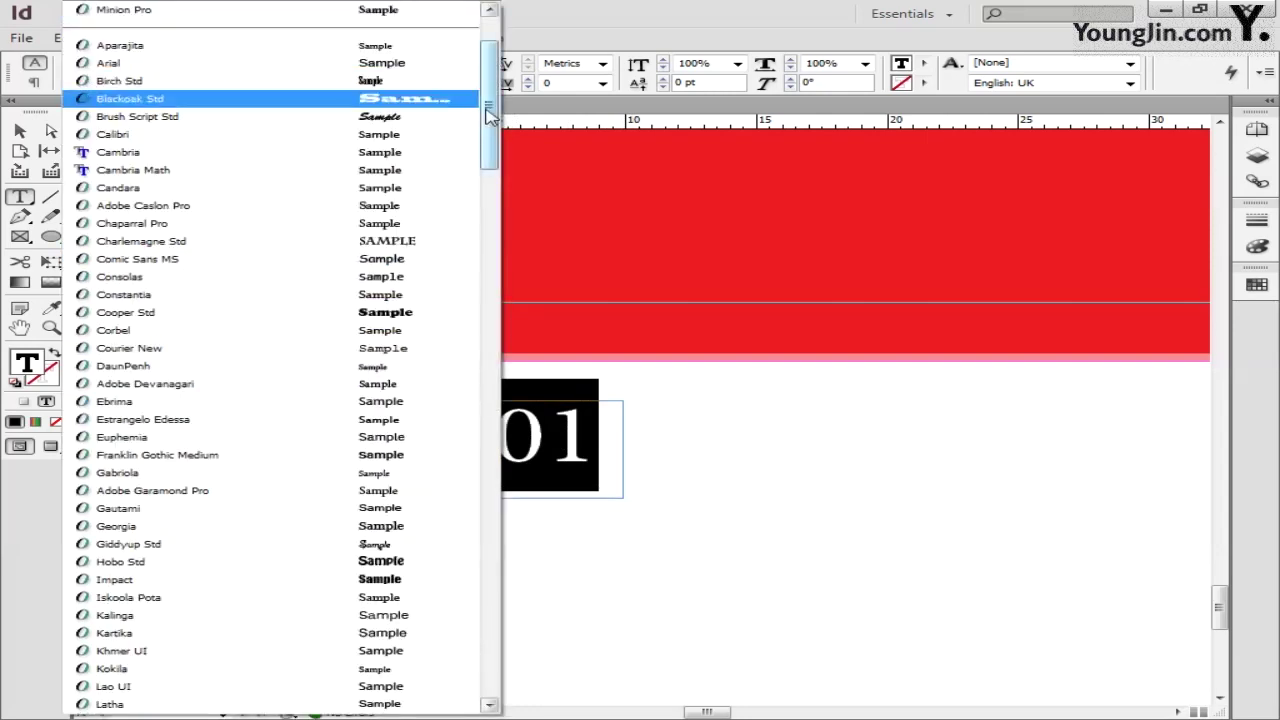
pyautogui.scroll(2, 478, 100)
pyautogui.click(467, 46)
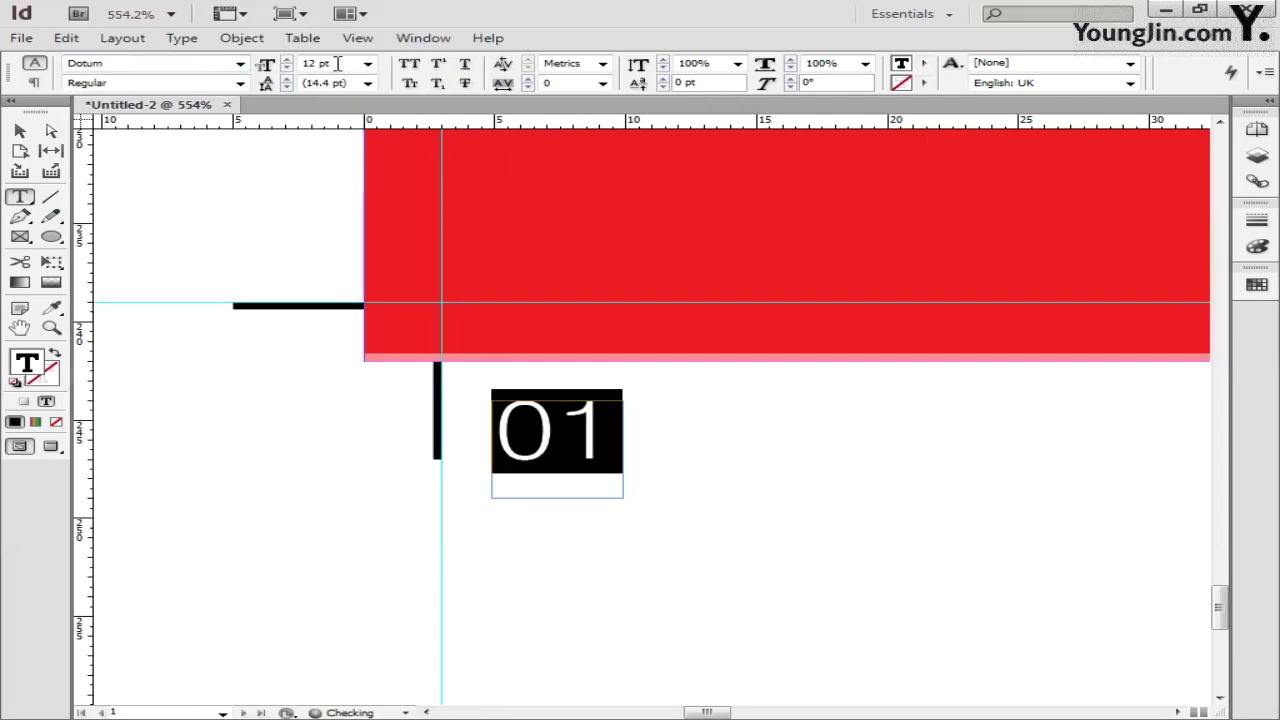
pyautogui.write('10')
pyautogui.press('Return')
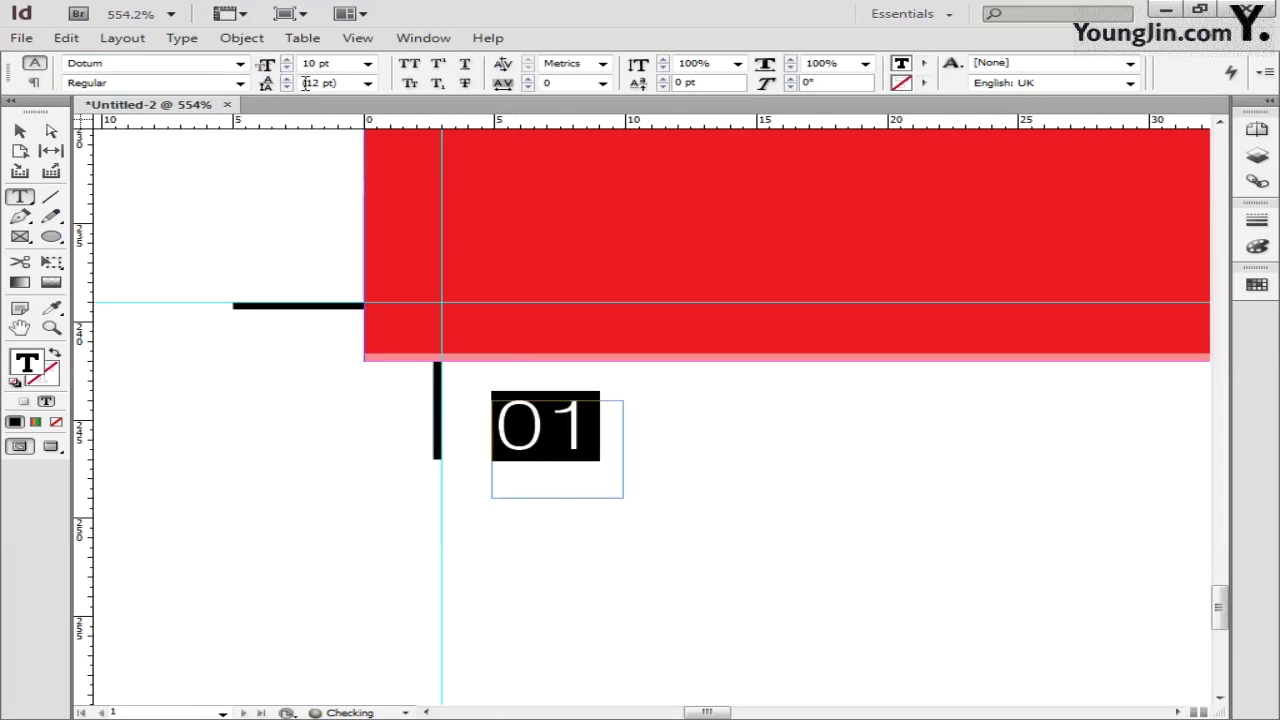
# Move the 01 frame about 1.3 mm left and slightly down, close to the vertical crop mark.
pyautogui.click(20, 131)
pyautogui.click(468, 423)
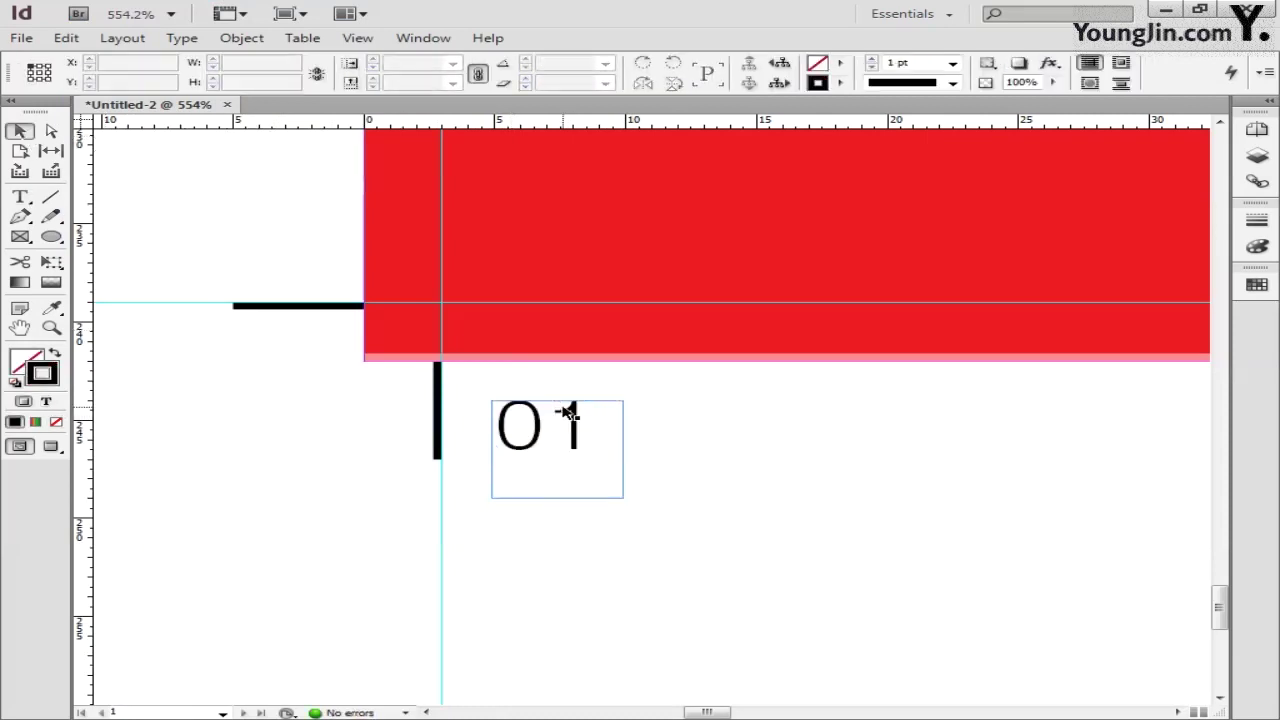
pyautogui.moveTo(563, 408); pyautogui.dragTo(527, 413)
pyautogui.click(700, 425)
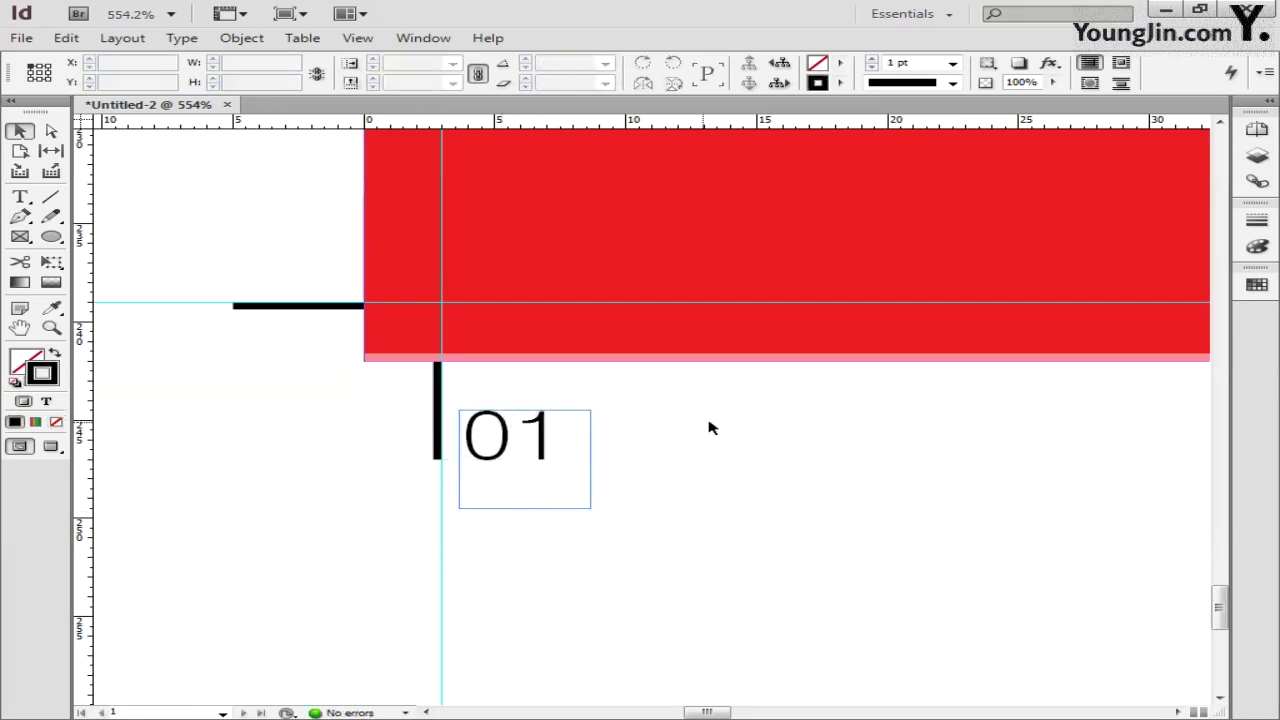
pyautogui.doubleClick(22, 328)
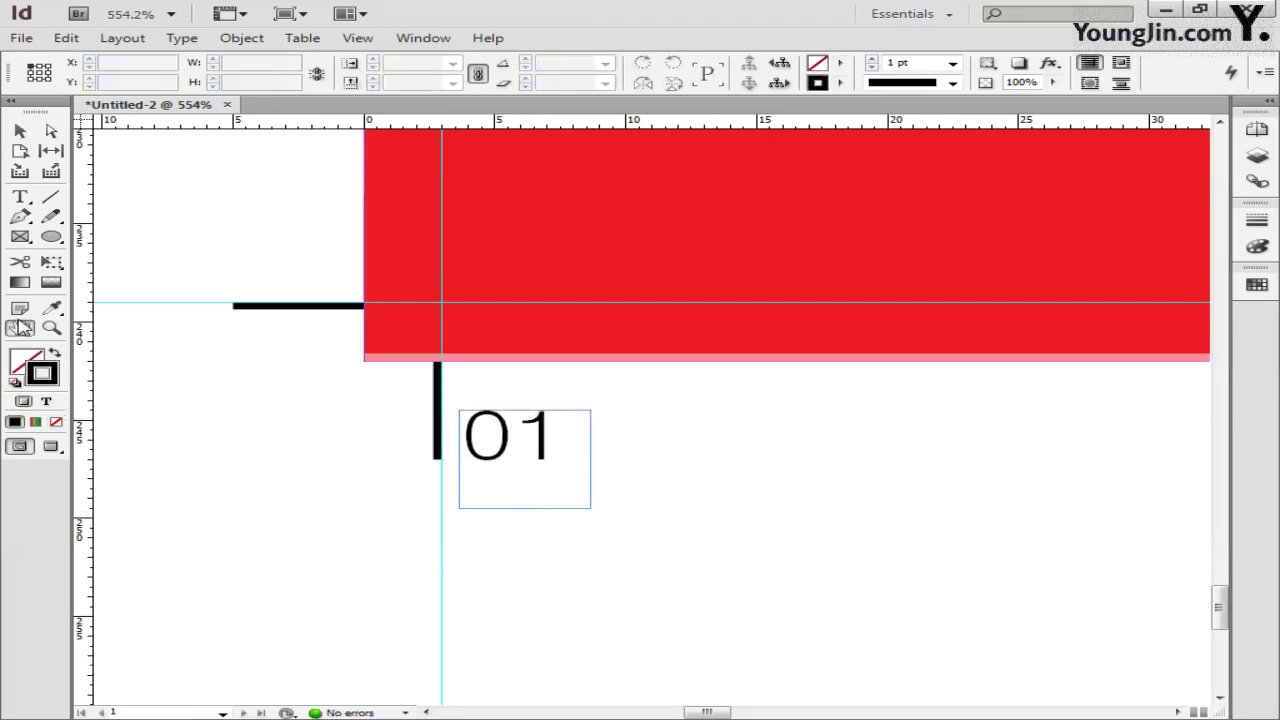
pyautogui.click(21, 133)
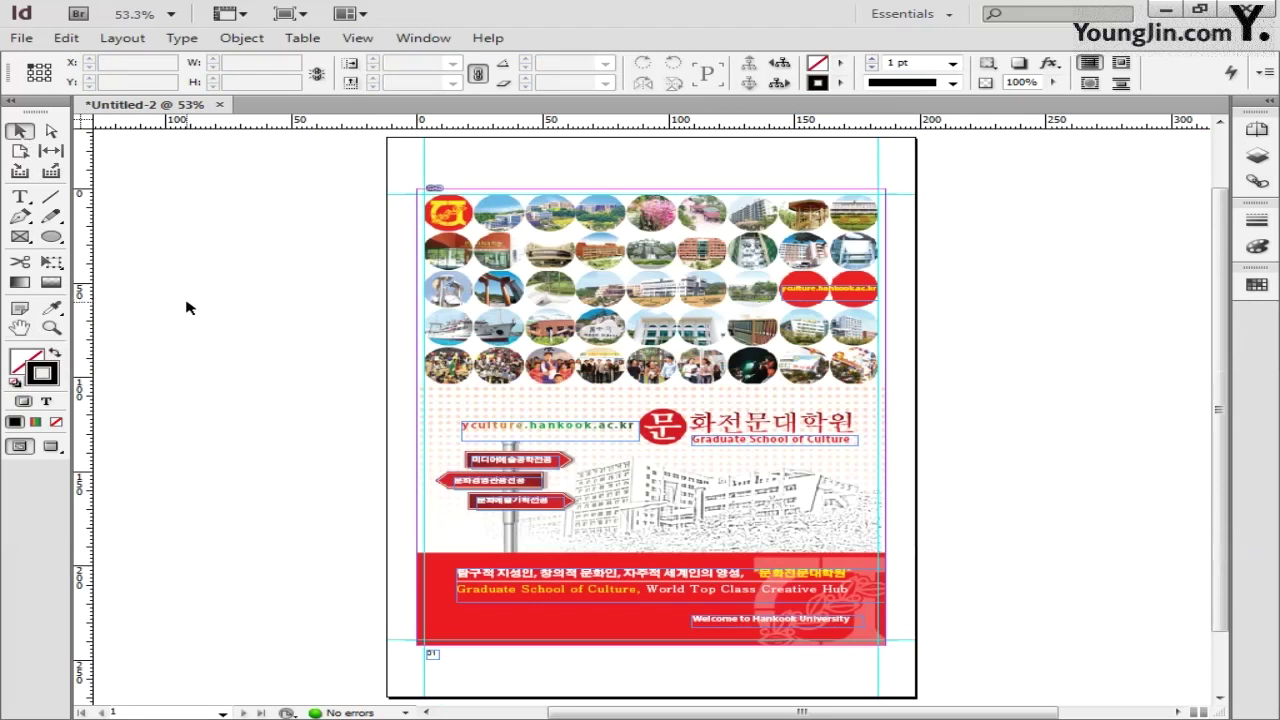
# Save the document as 01 in InDesign CS6 format in the 작업 folder, replacing the existing file.
pyautogui.click(21, 37)
pyautogui.click(55, 171)
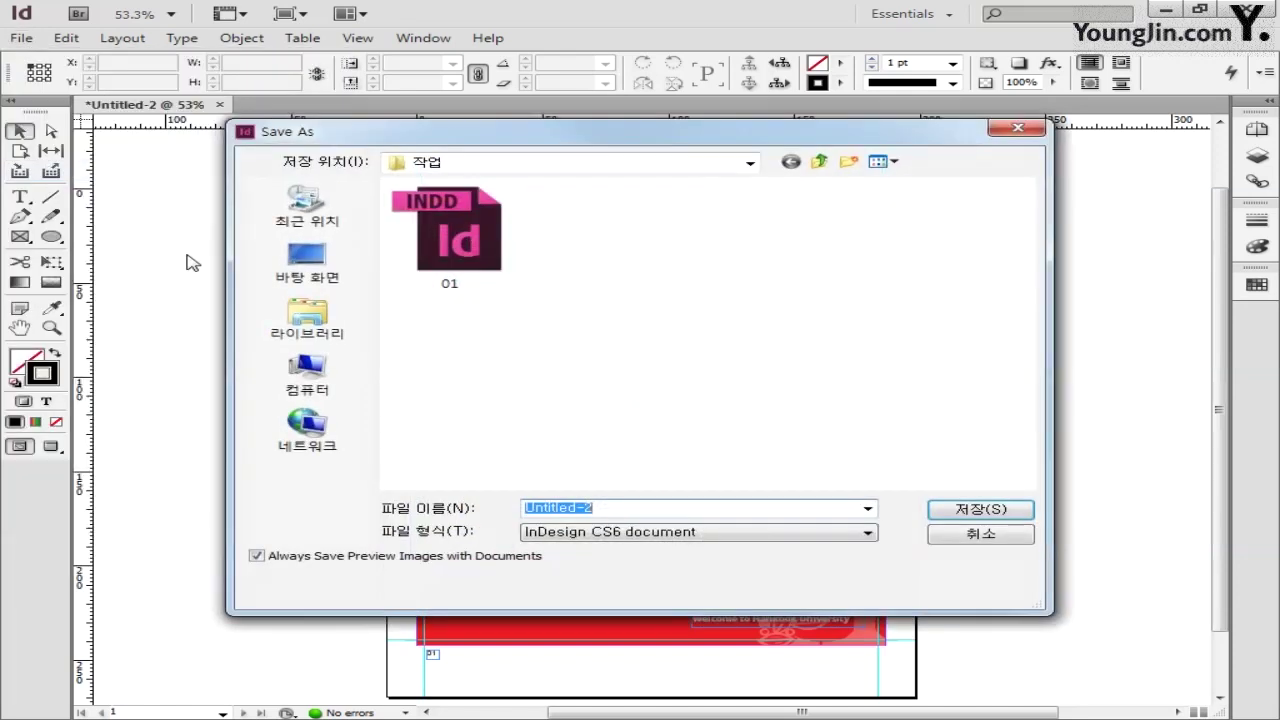
pyautogui.write('01')
pyautogui.press('Return')
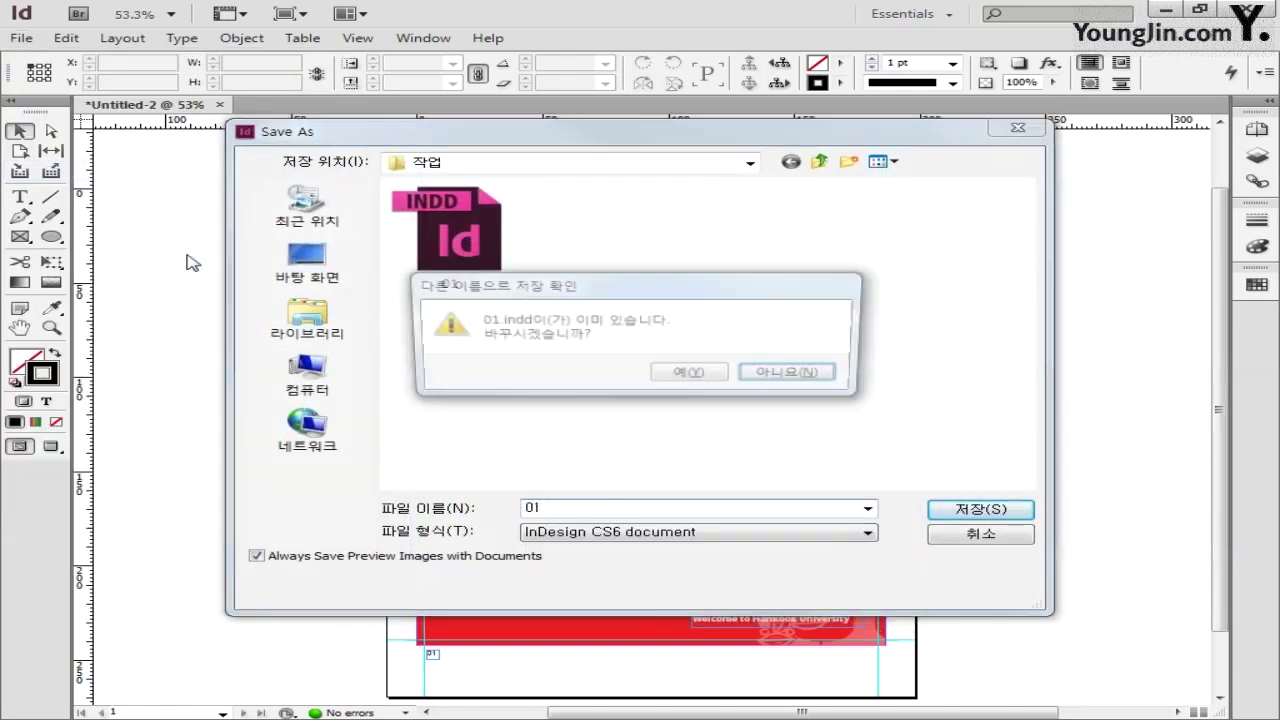
pyautogui.click(684, 378)
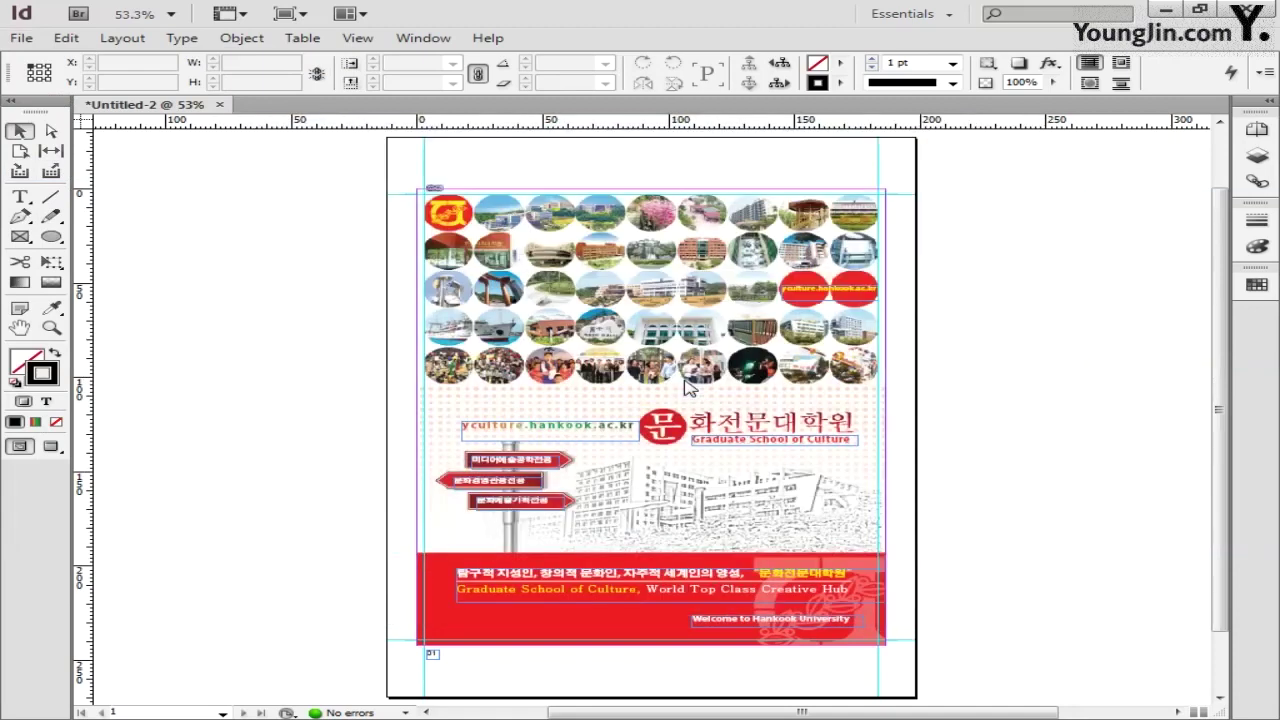